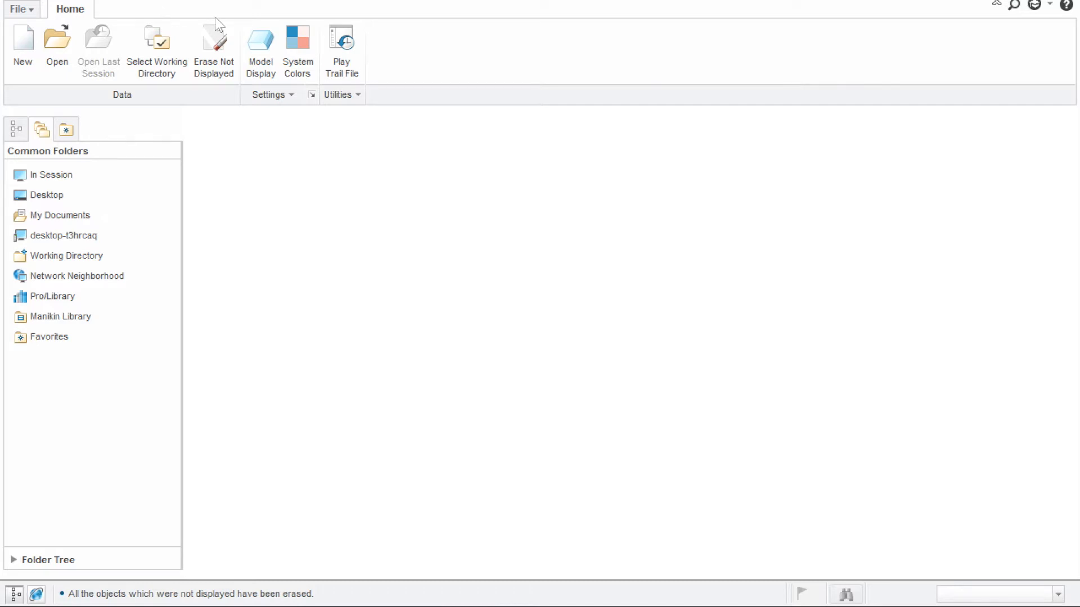
# Create a new solid part named cH6-tut4 from the default template and turn on the datum plane display
pyautogui.click(29, 40)
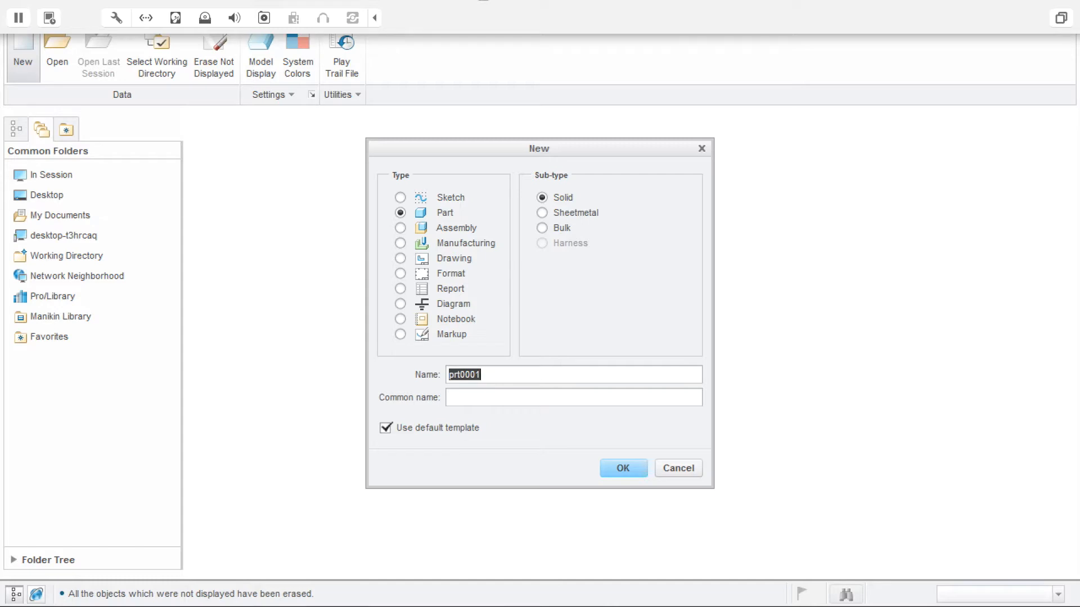
pyautogui.write('cH6-tut4')
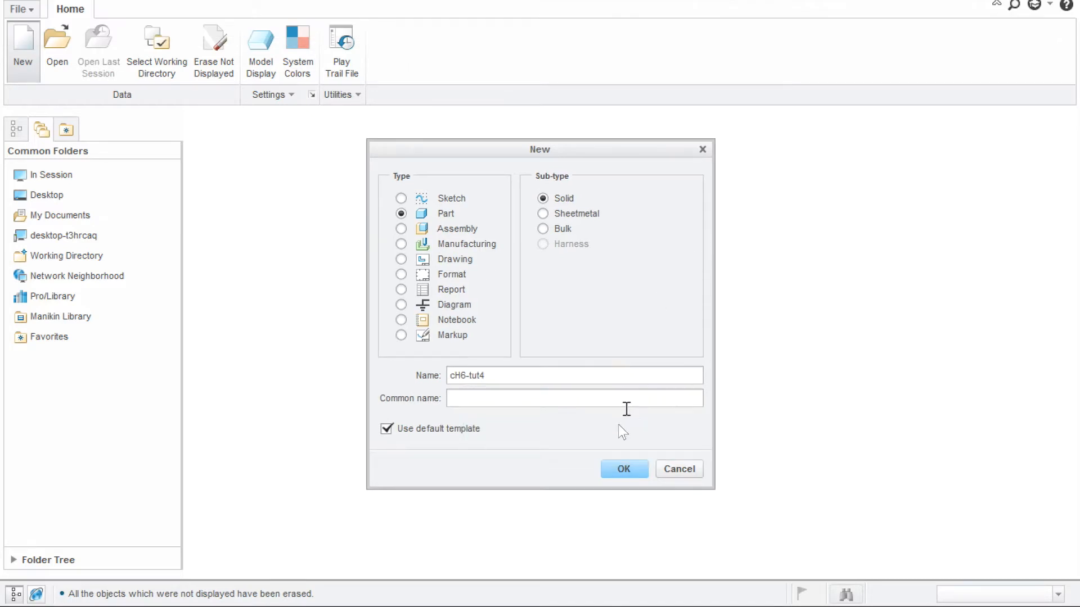
pyautogui.click(618, 468)
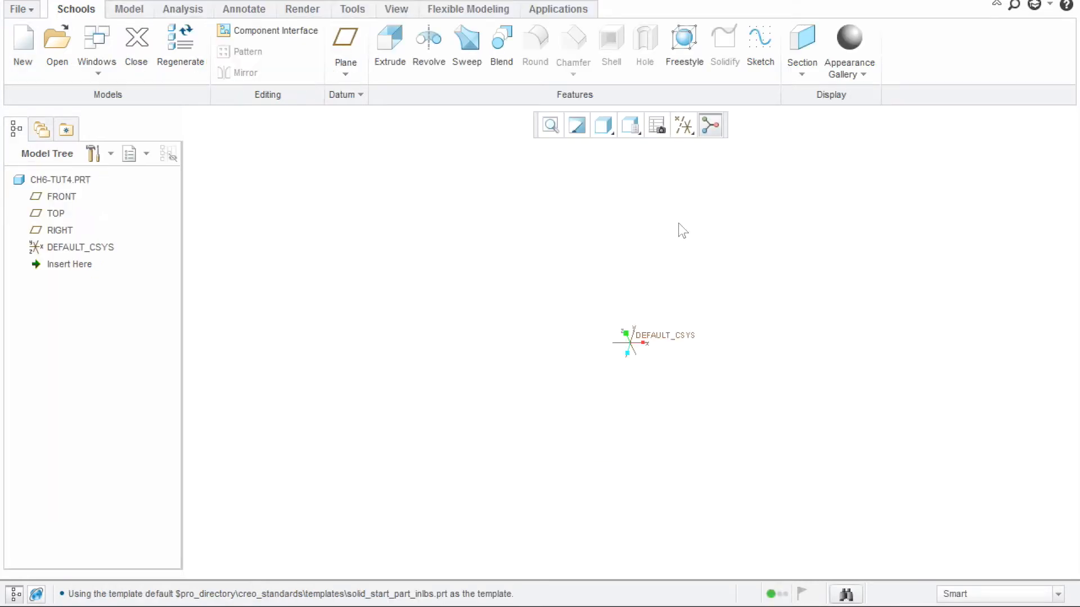
pyautogui.click(683, 130)
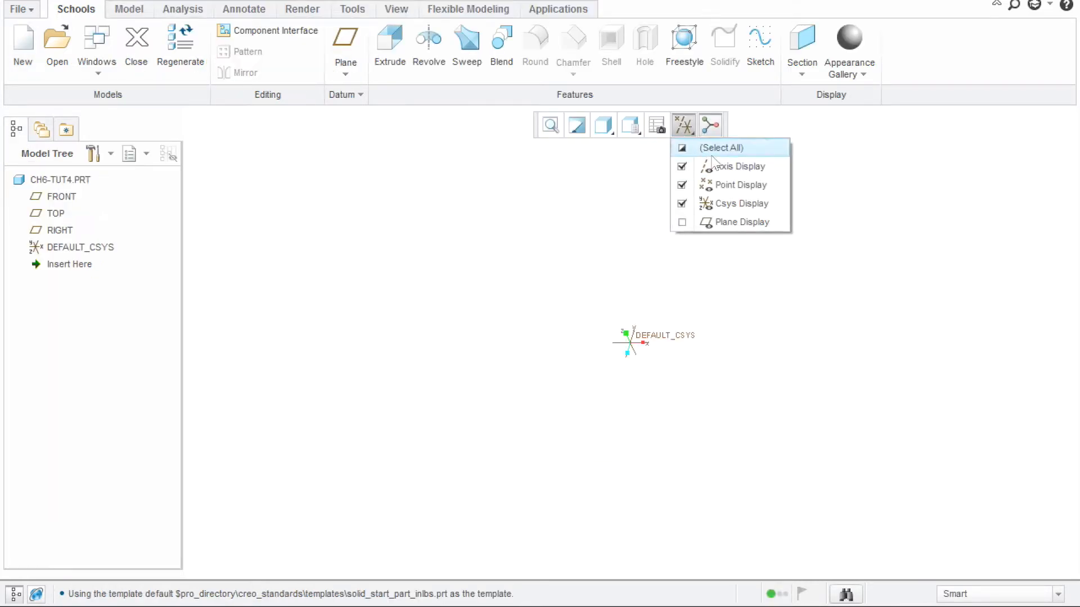
pyautogui.click(778, 224)
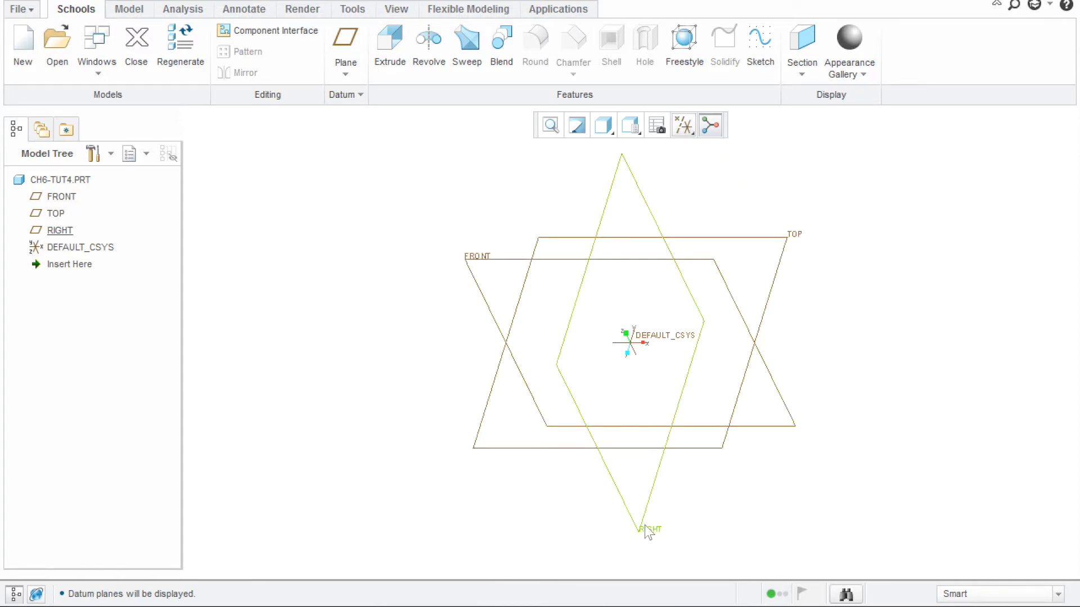
# Start an Extrude feature with an internal sketch on the FRONT plane, using the TOP plane as the Top orientation reference
pyautogui.click(398, 50)
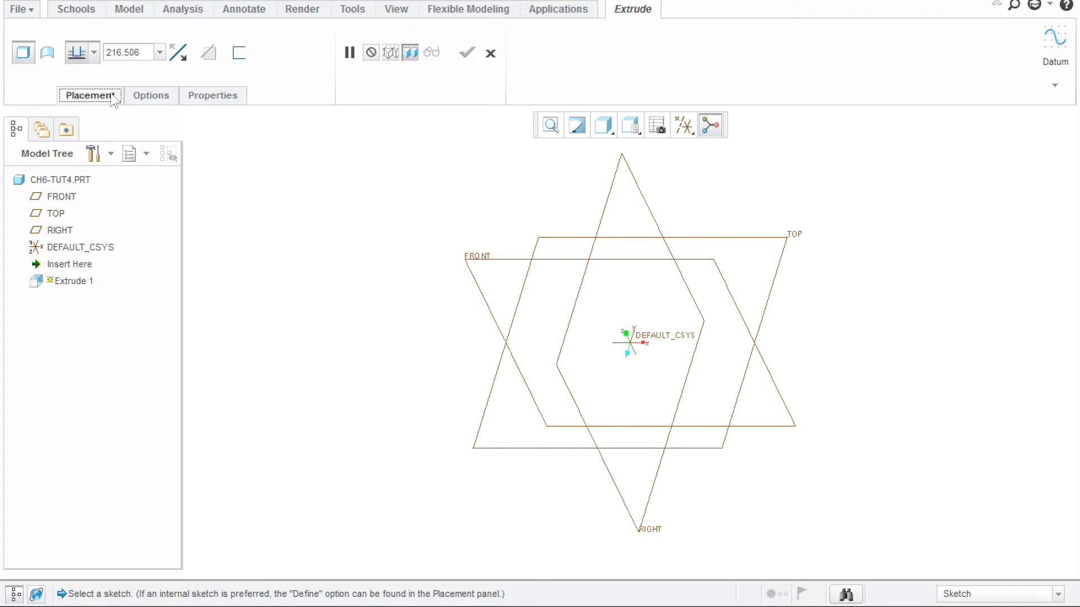
pyautogui.click(90, 94)
pyautogui.click(222, 150)
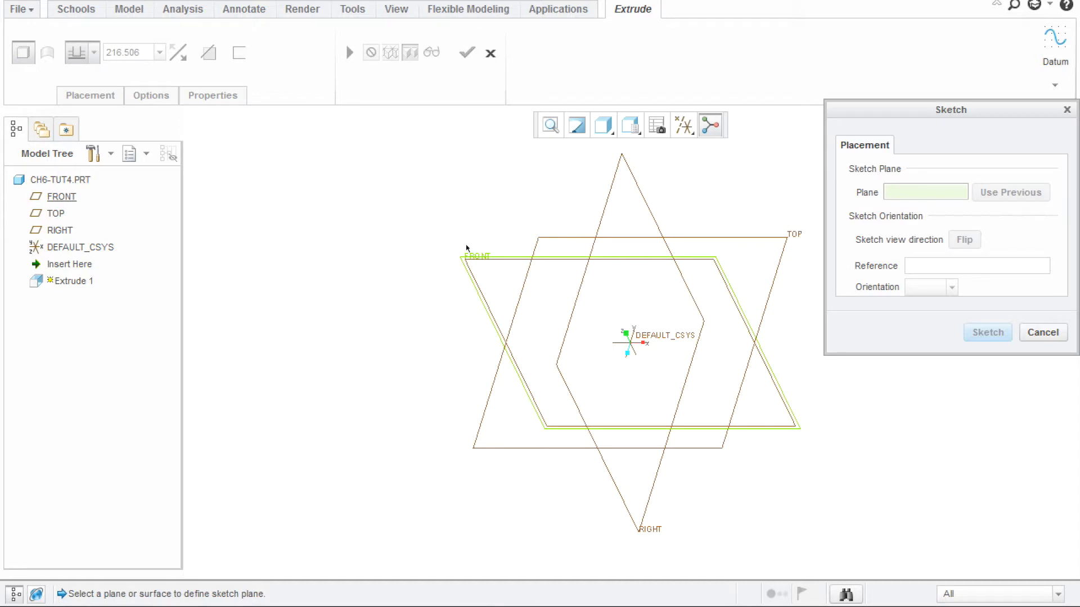
pyautogui.click(466, 248)
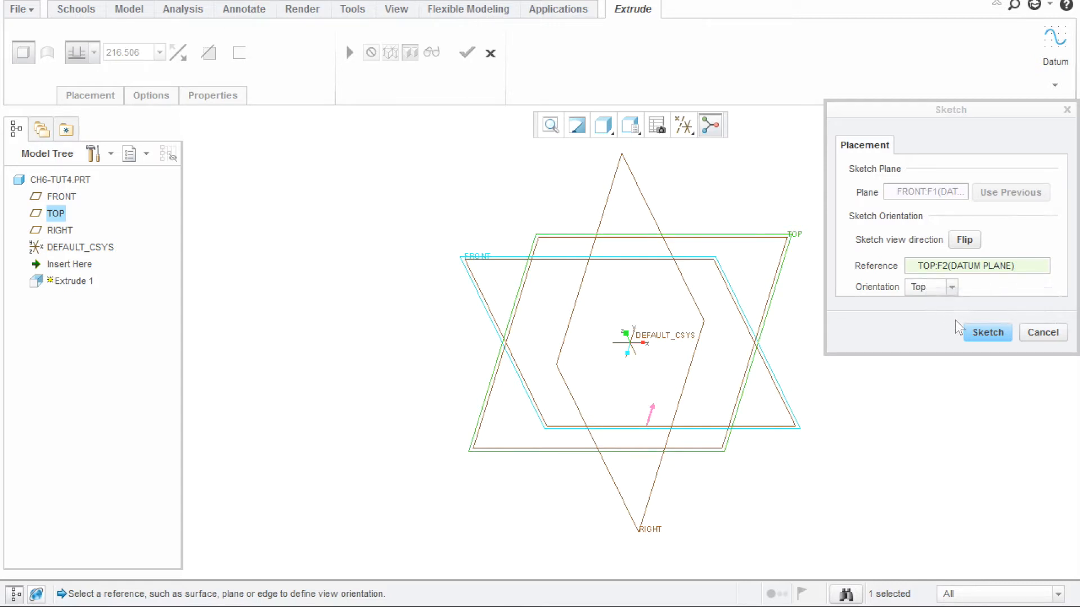
pyautogui.click(988, 333)
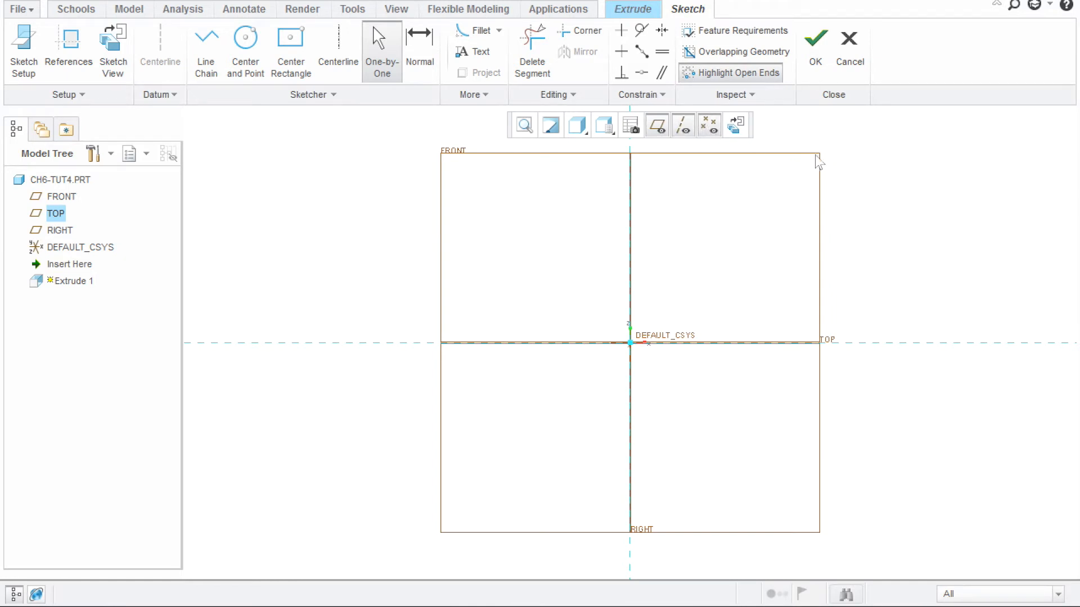
# Hide the datum planes in the sketch view while leaving the datum points displayed
pyautogui.click(710, 126)
pyautogui.click(710, 126)
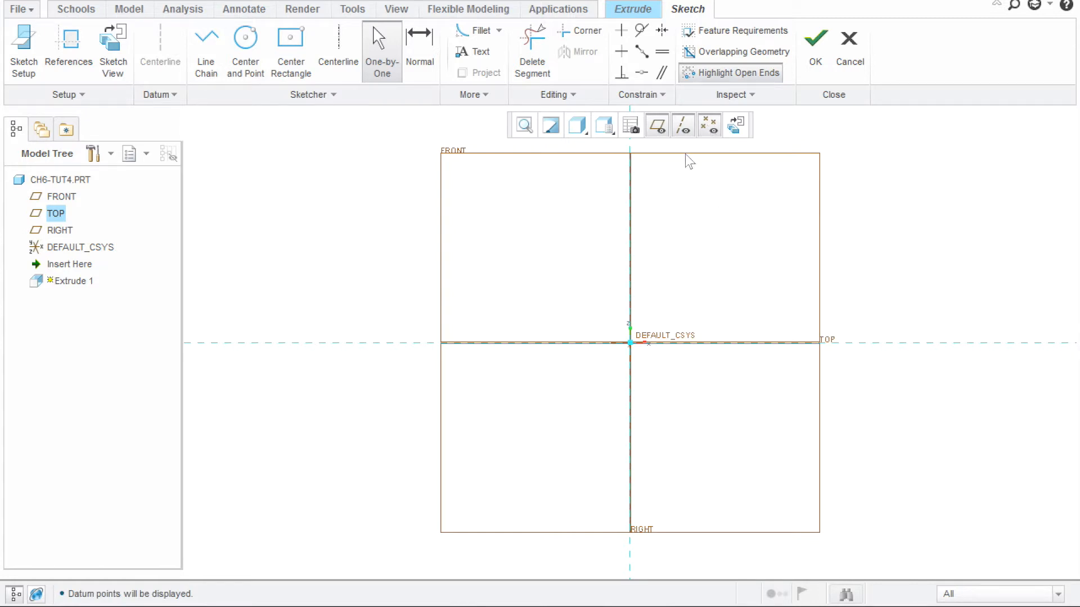
pyautogui.click(661, 132)
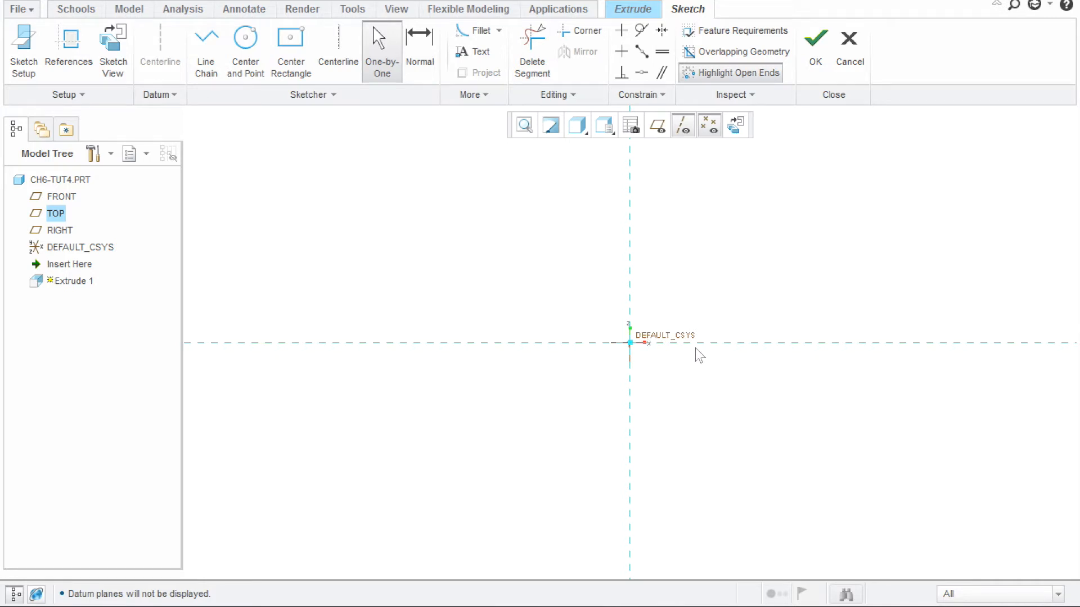
pyautogui.press('XF86MonBrightnessDown')
pyautogui.press('XF86MonBrightnessDown')
pyautogui.press('XF86MonBrightnessDown')
pyautogui.press('XF86MonBrightnessDown')
pyautogui.press('XF86MonBrightnessDown')
pyautogui.press('XF86MonBrightnessDown')
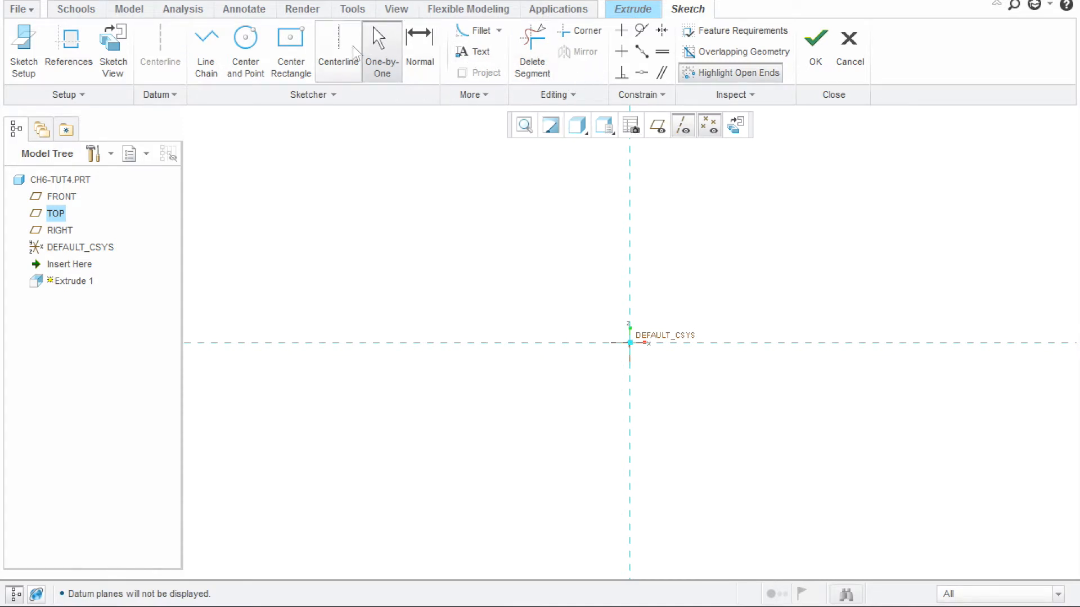
# Draw a vertical and a horizontal centerline through the sketch origin along the reference lines
pyautogui.click(338, 50)
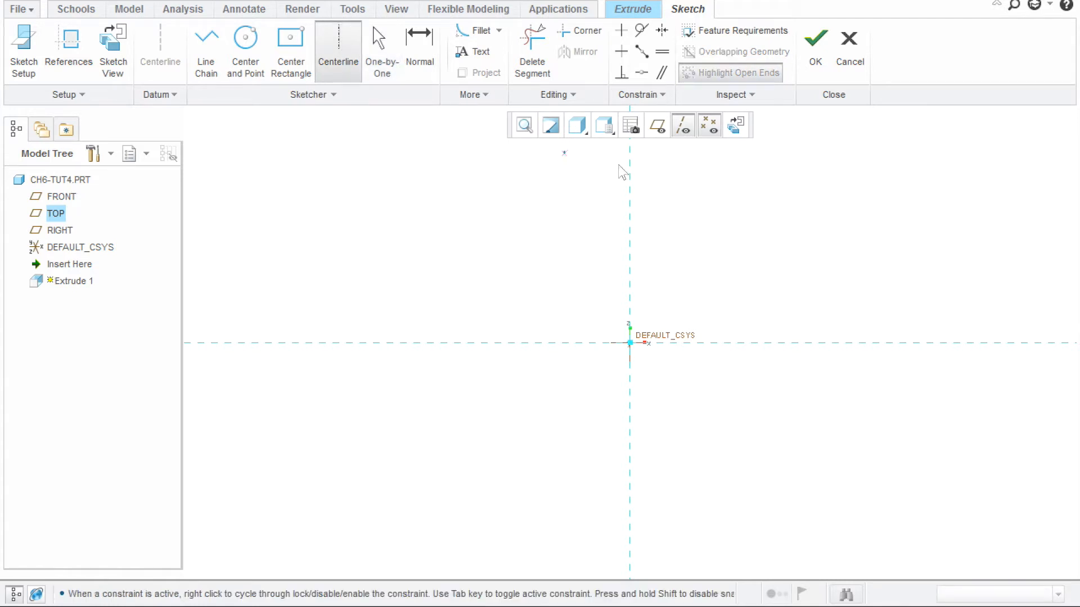
pyautogui.click(630, 182)
pyautogui.click(461, 343)
pyautogui.click(511, 349)
pyautogui.middleClick(682, 284)
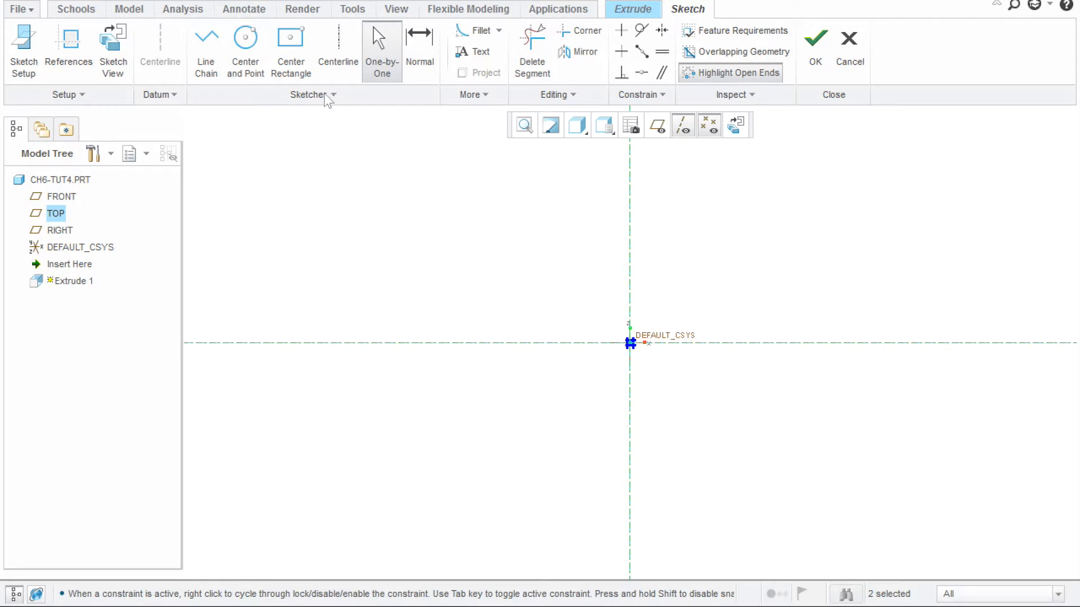
pyautogui.click(308, 68)
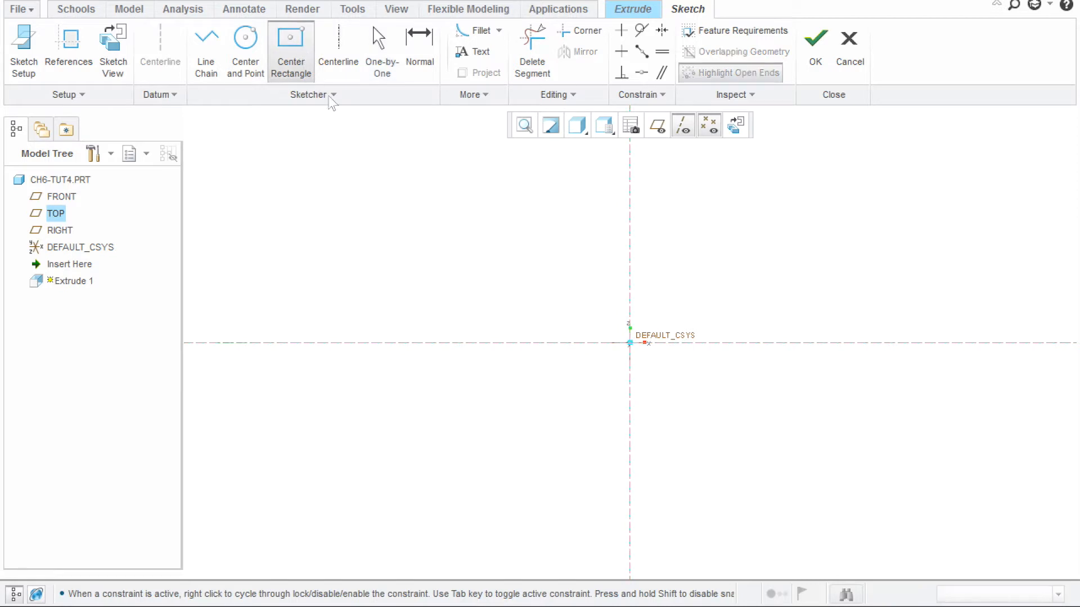
pyautogui.click(446, 267)
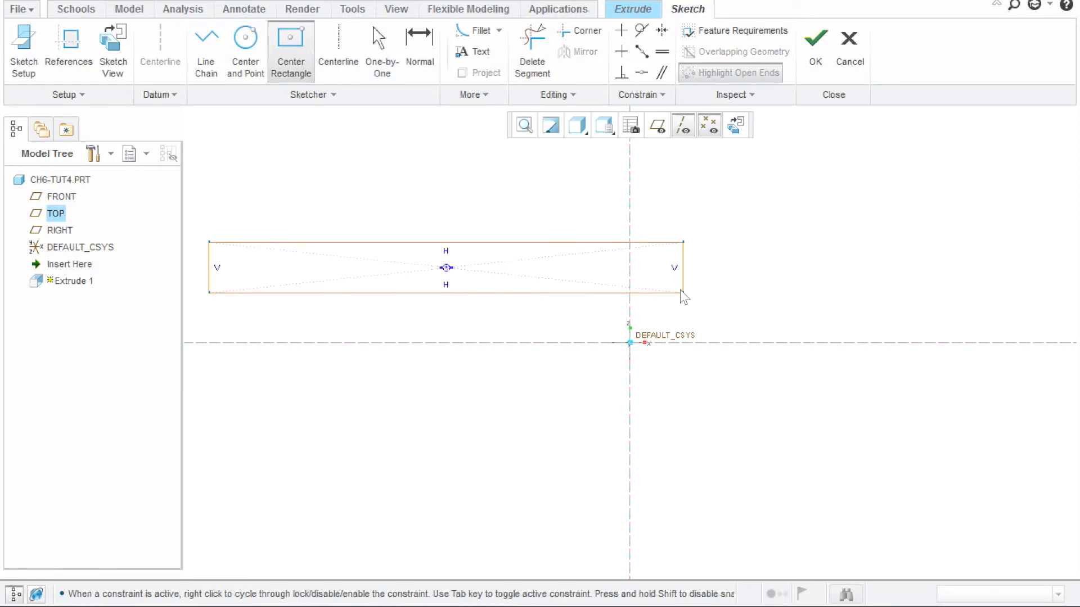
pyautogui.middleClick(661, 280)
pyautogui.middleClick(505, 157)
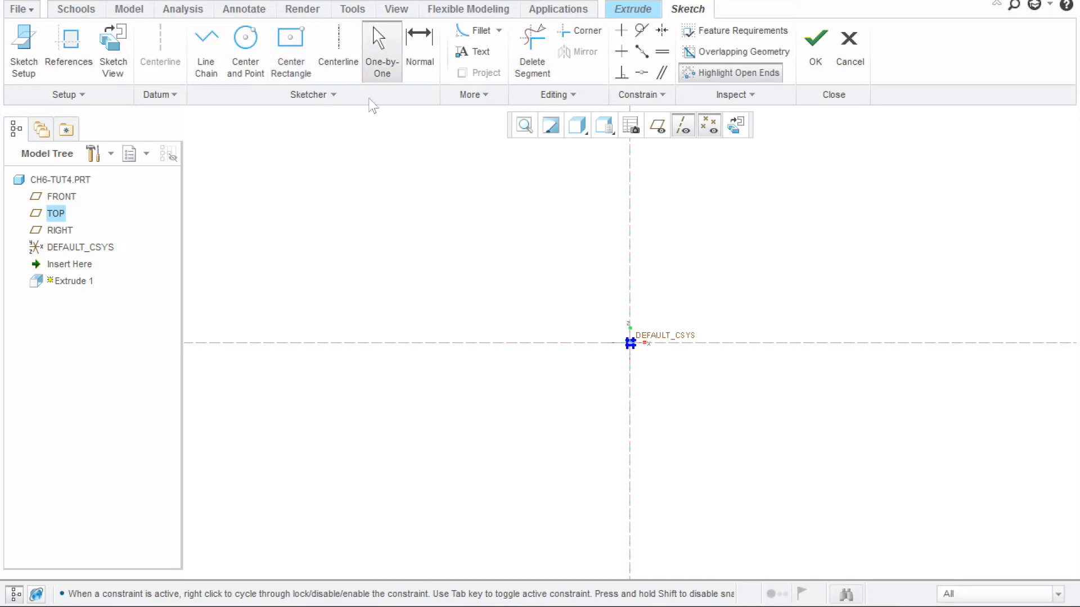
pyautogui.click(334, 95)
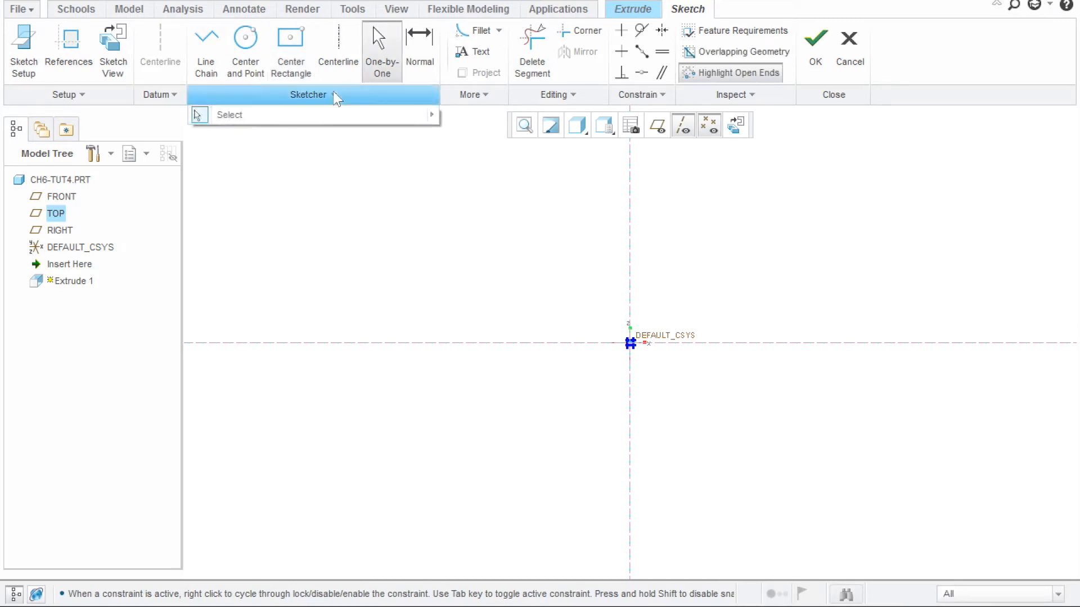
pyautogui.click(313, 69)
pyautogui.click(304, 72)
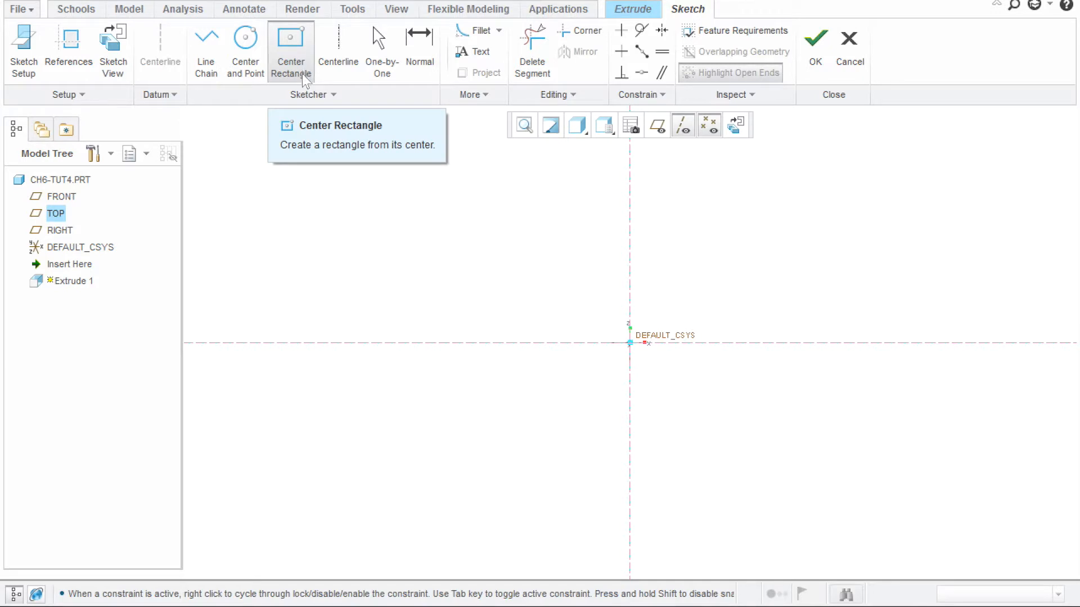
# Sketch a corner rectangle about 391 by 75, symmetric about the vertical centerline with its lower edge on the horizontal one
pyautogui.click(475, 97)
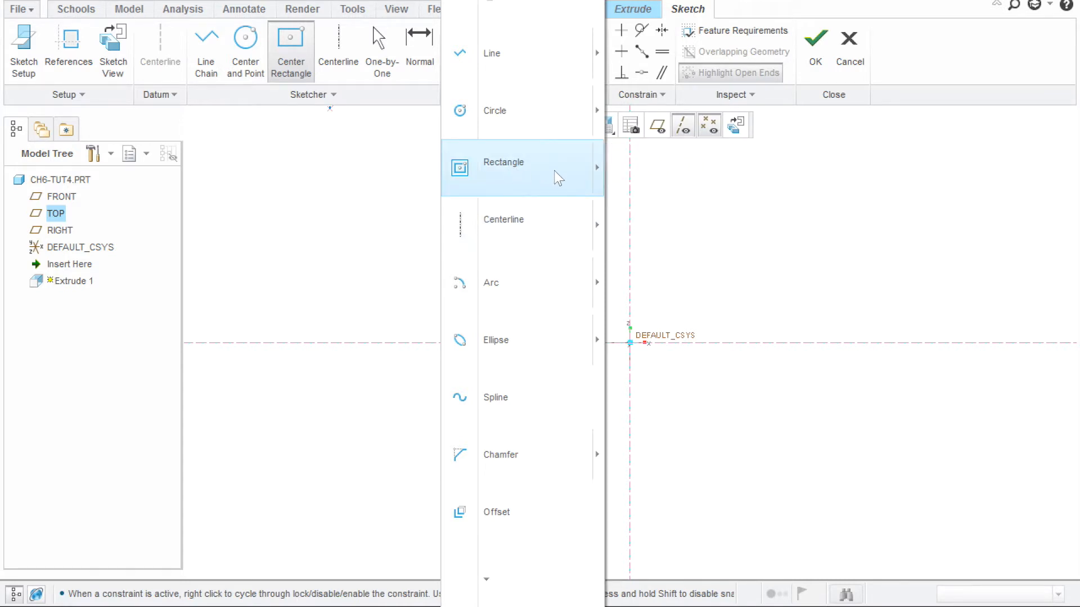
pyautogui.moveTo(572, 164)
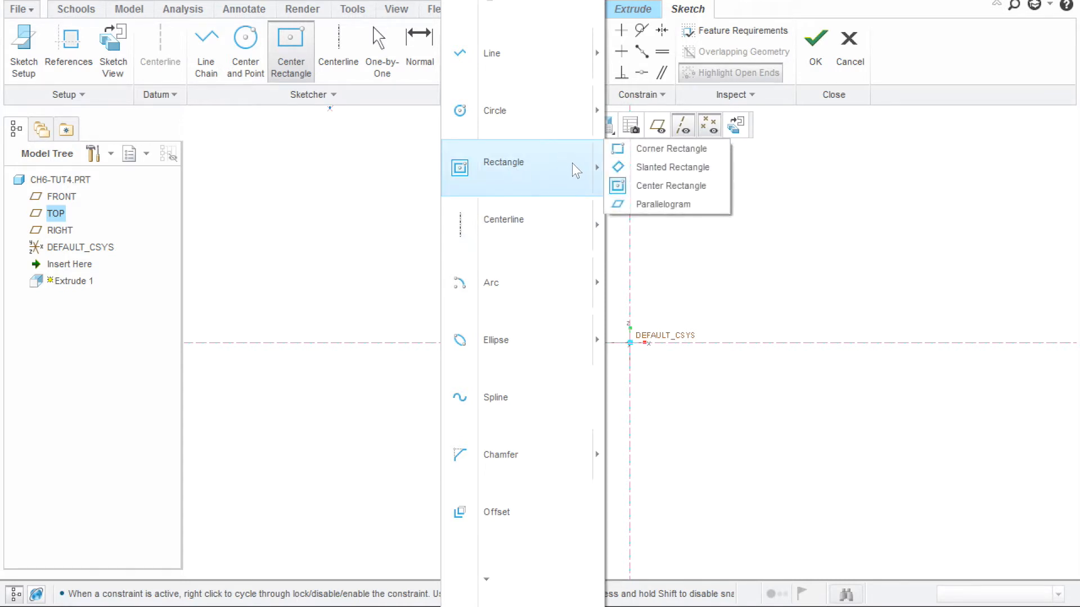
pyautogui.click(624, 149)
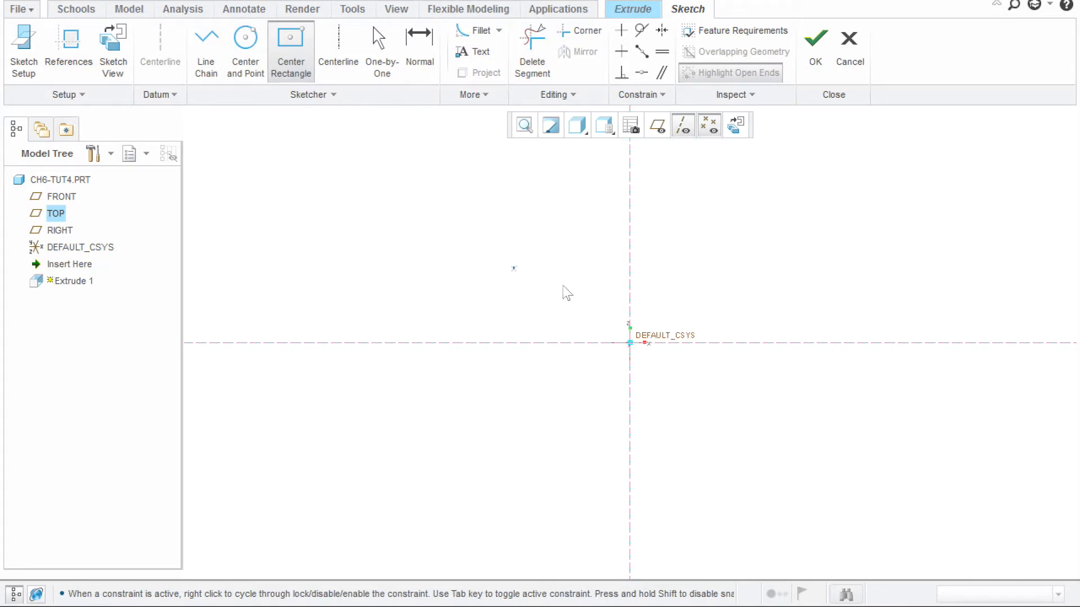
pyautogui.click(484, 286)
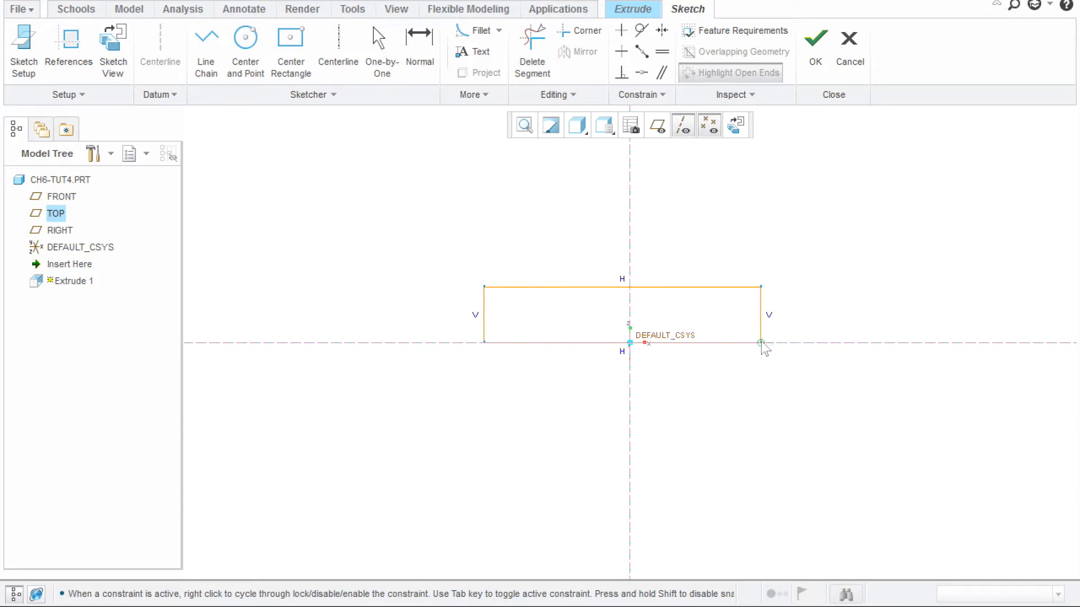
pyautogui.click(790, 344)
pyautogui.middleClick(835, 235)
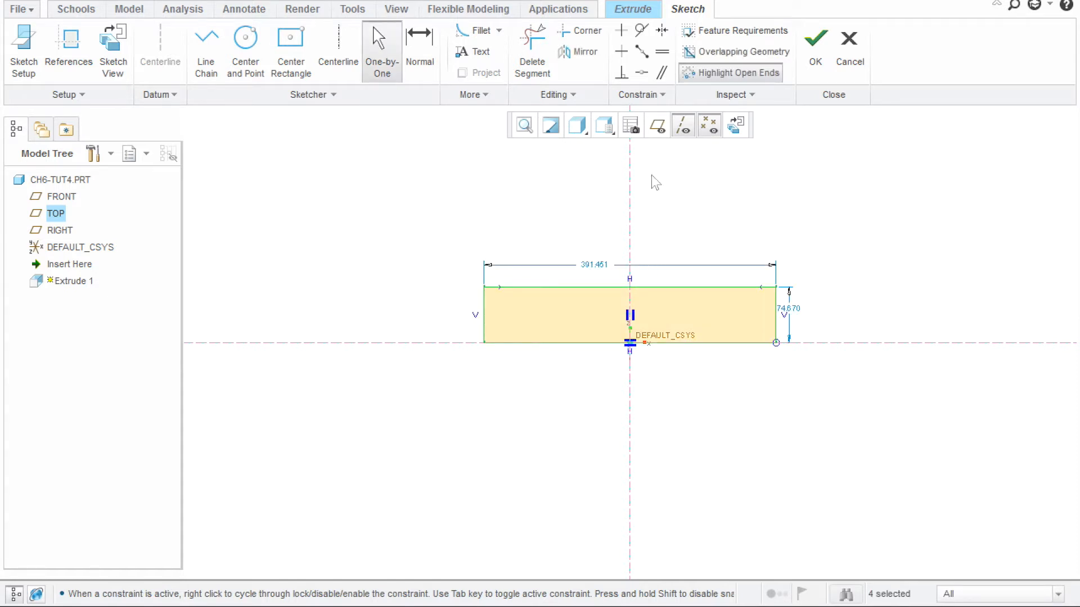
# Dimension the rectangle's lower edge to 300 and set its height to 20
pyautogui.click(438, 55)
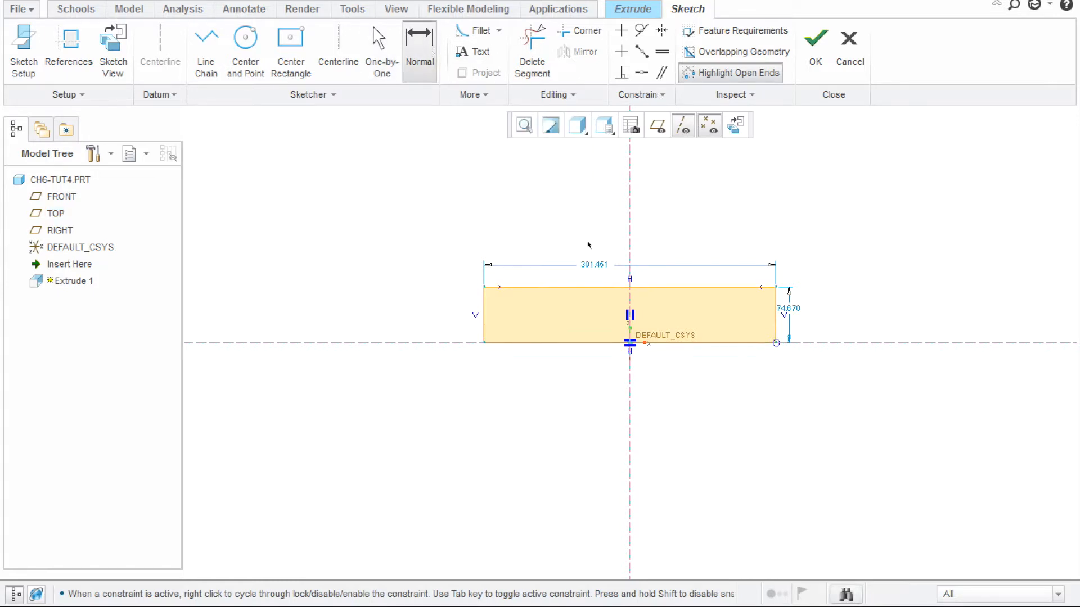
pyautogui.middleClick(590, 389)
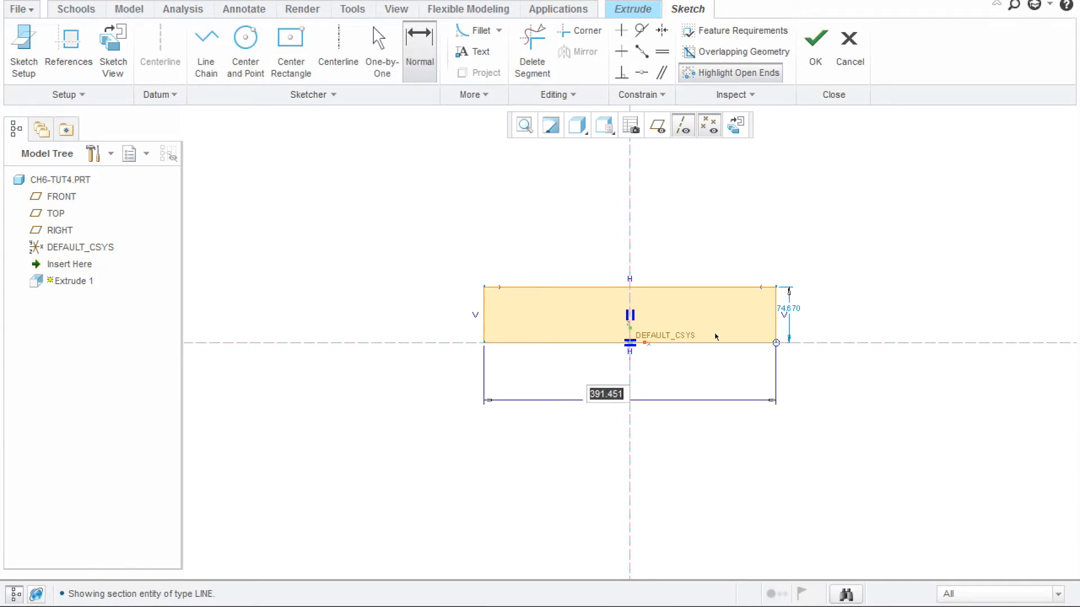
pyautogui.write('300')
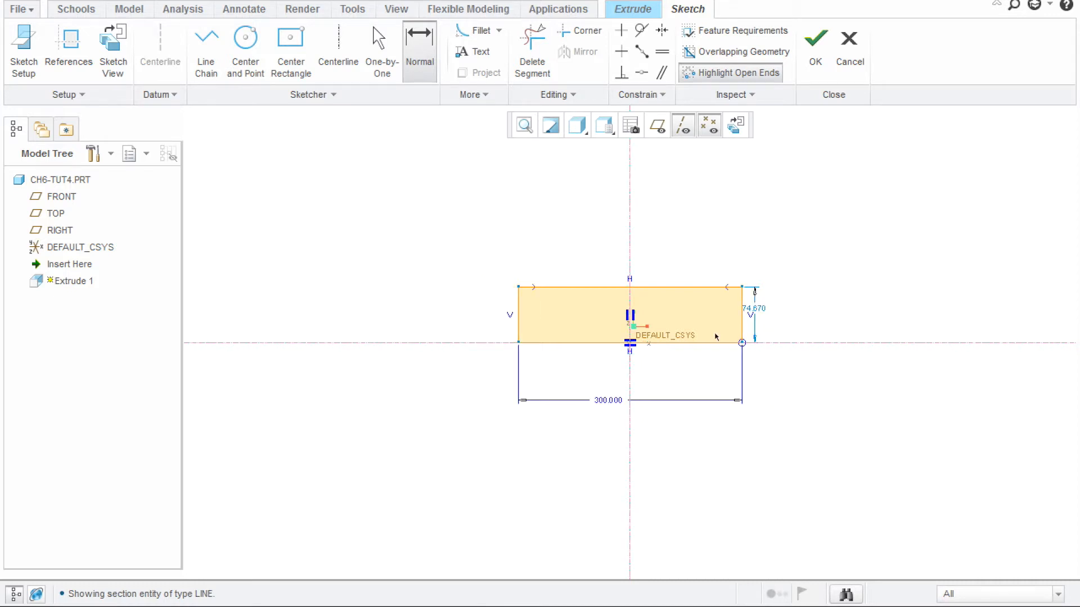
pyautogui.doubleClick(755, 297)
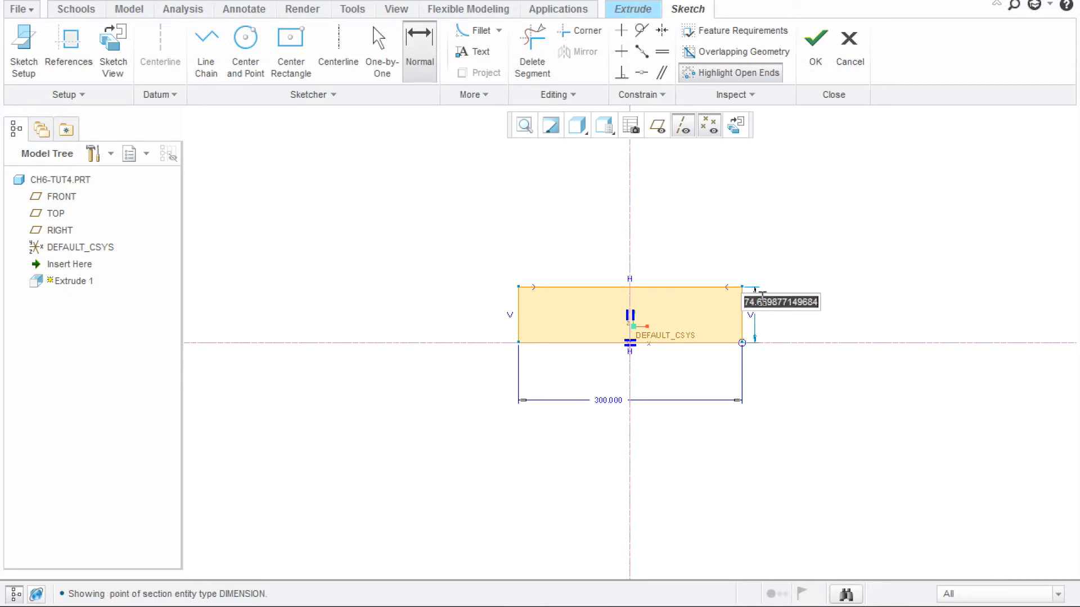
pyautogui.write('20')
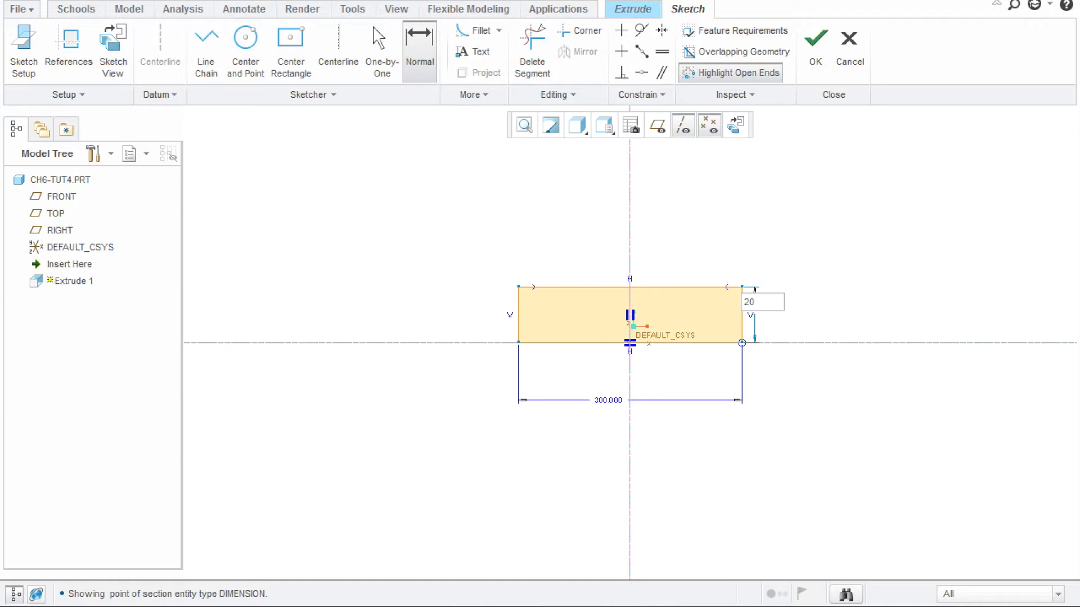
pyautogui.press('Return')
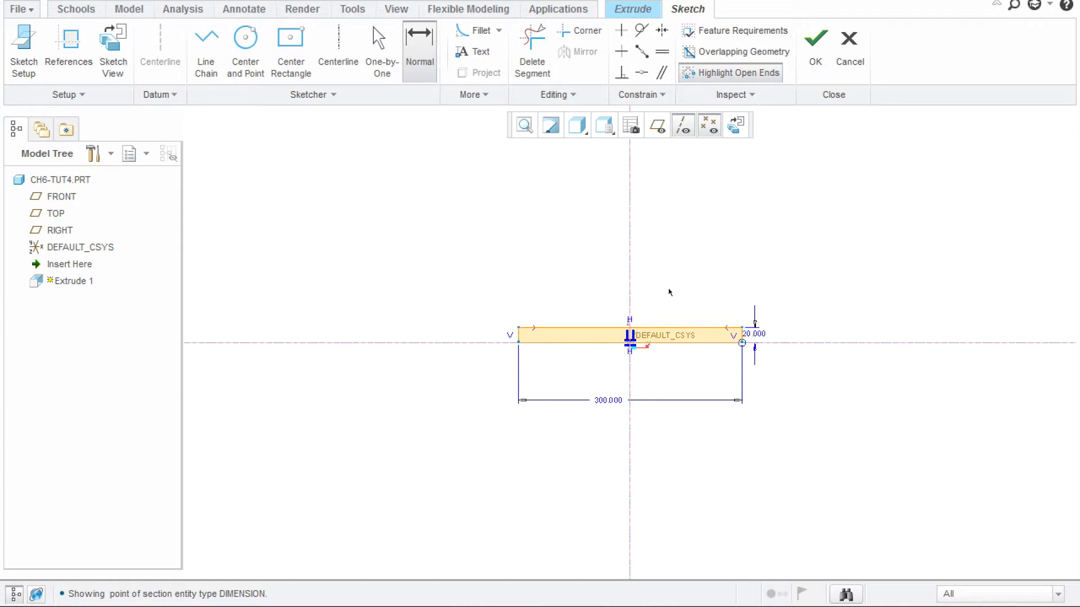
# Hide the model tree to give the sketch more room
pyautogui.scroll(-2, 680, 293)
pyautogui.scroll(8, 658, 327)
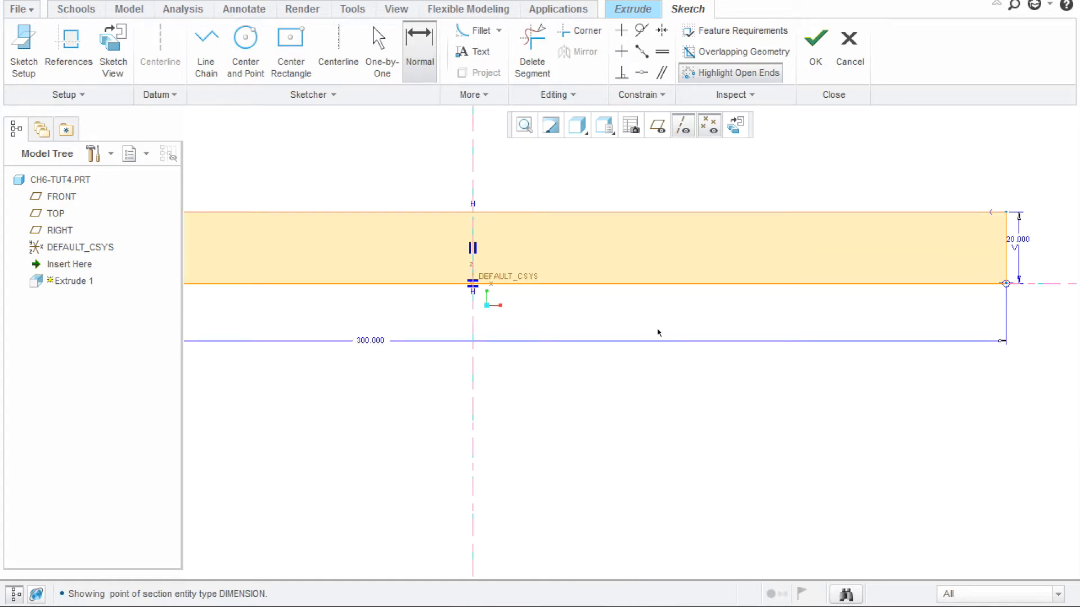
pyautogui.scroll(-8, 557, 265)
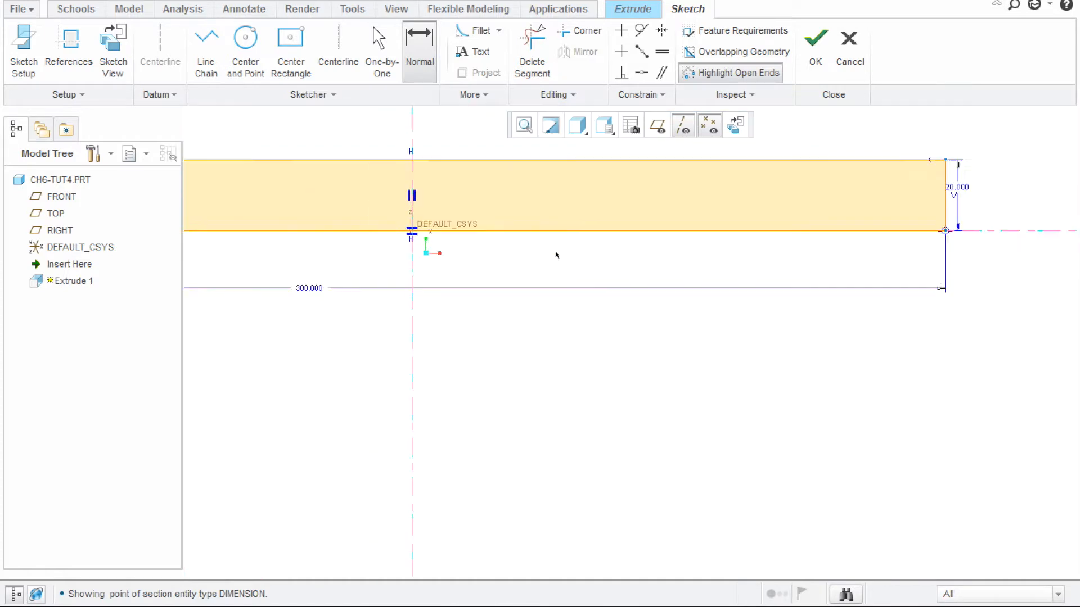
pyautogui.scroll(-2, 399, 232)
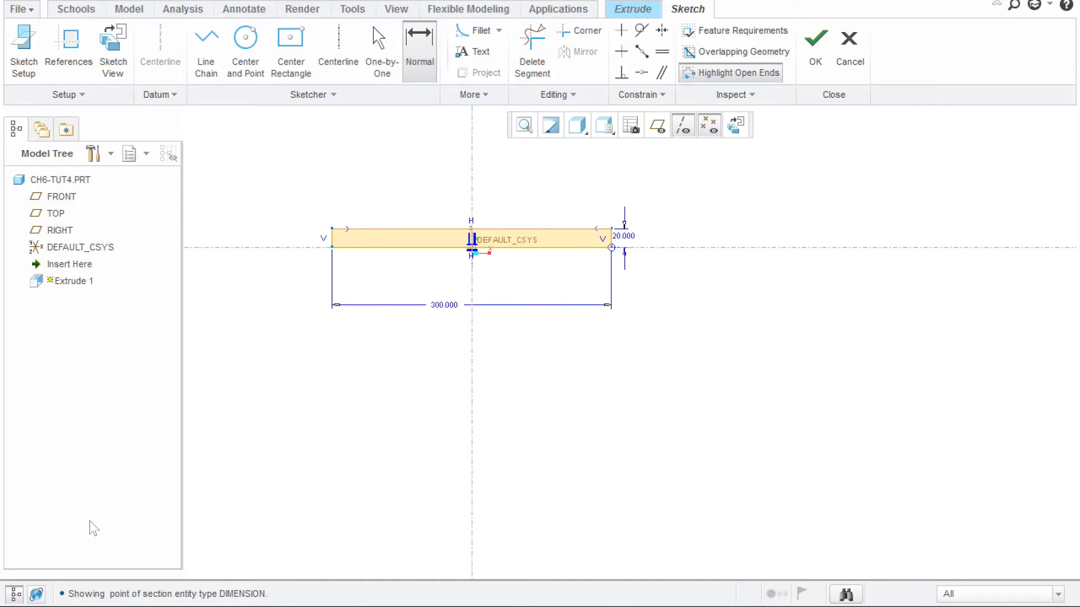
pyautogui.click(16, 594)
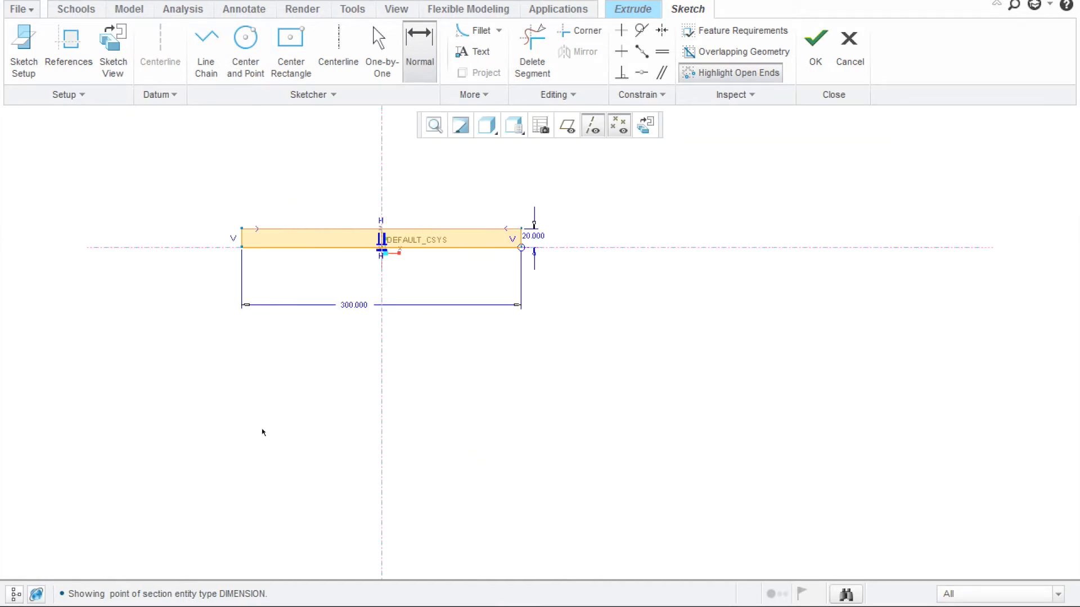
pyautogui.scroll(1, 372, 376)
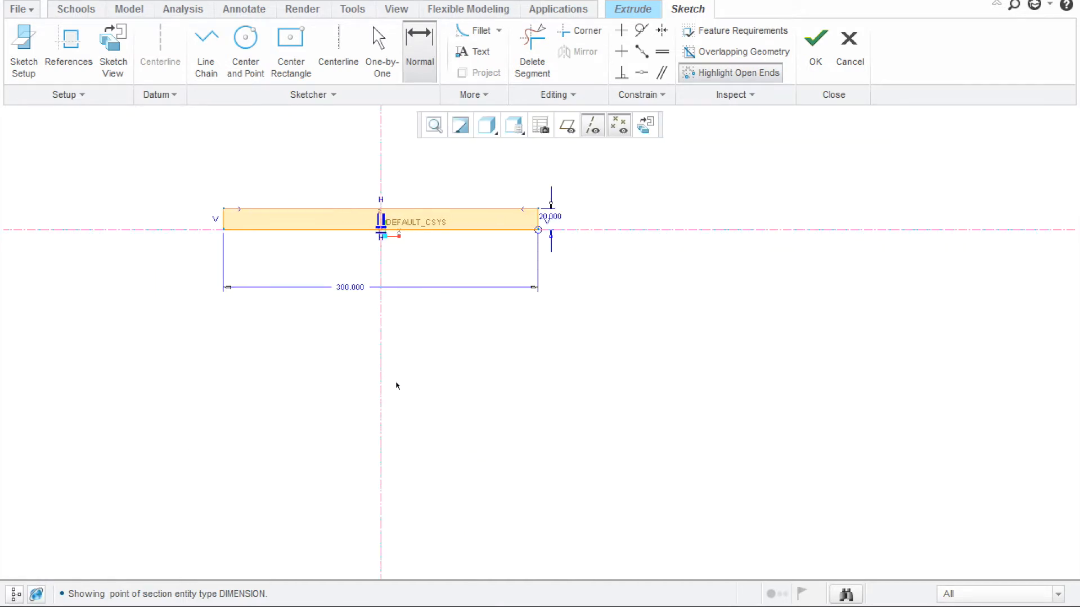
# Sketch two concentric circles about 182 and 134 in diameter, centered on the vertical centerline below the rectangle's lower edge
pyautogui.moveTo(410, 415)
pyautogui.keyDown('shift'); pyautogui.mouseDown(button='middle')
pyautogui.moveTo(501, 405)
pyautogui.moveTo(626, 415)
pyautogui.moveTo(646, 446)
pyautogui.mouseUp(button='middle'); pyautogui.keyUp('shift')
pyautogui.scroll(3, 585, 267)
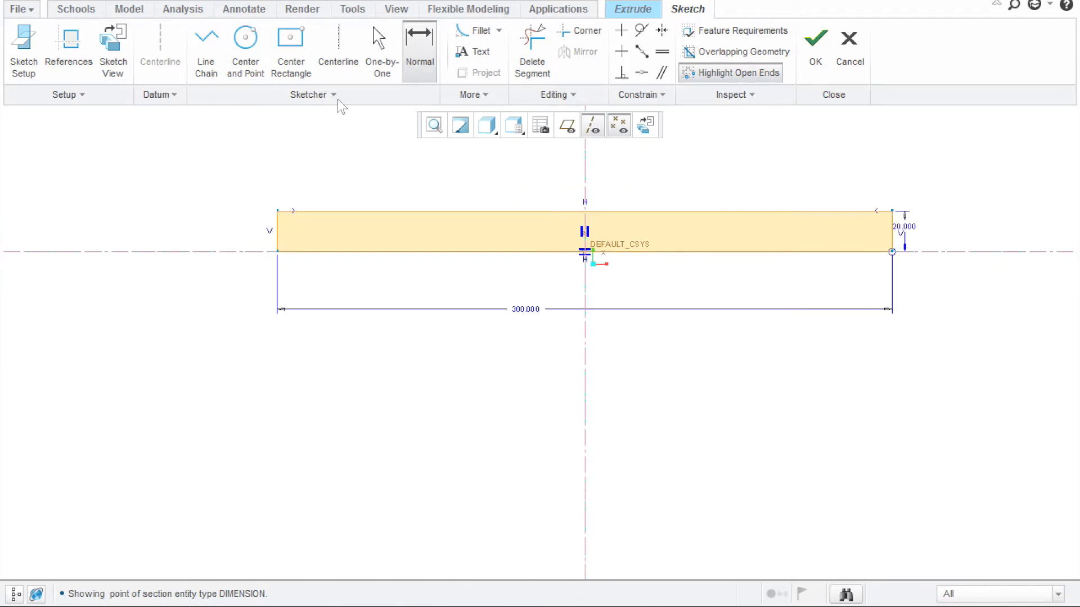
pyautogui.click(249, 45)
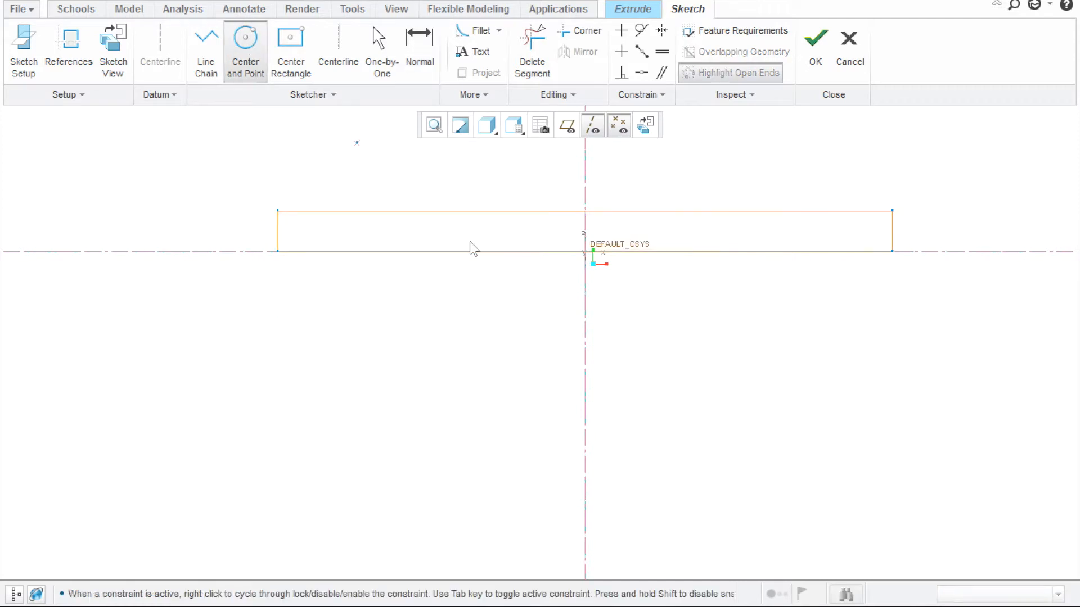
pyautogui.click(585, 311)
pyautogui.click(640, 324)
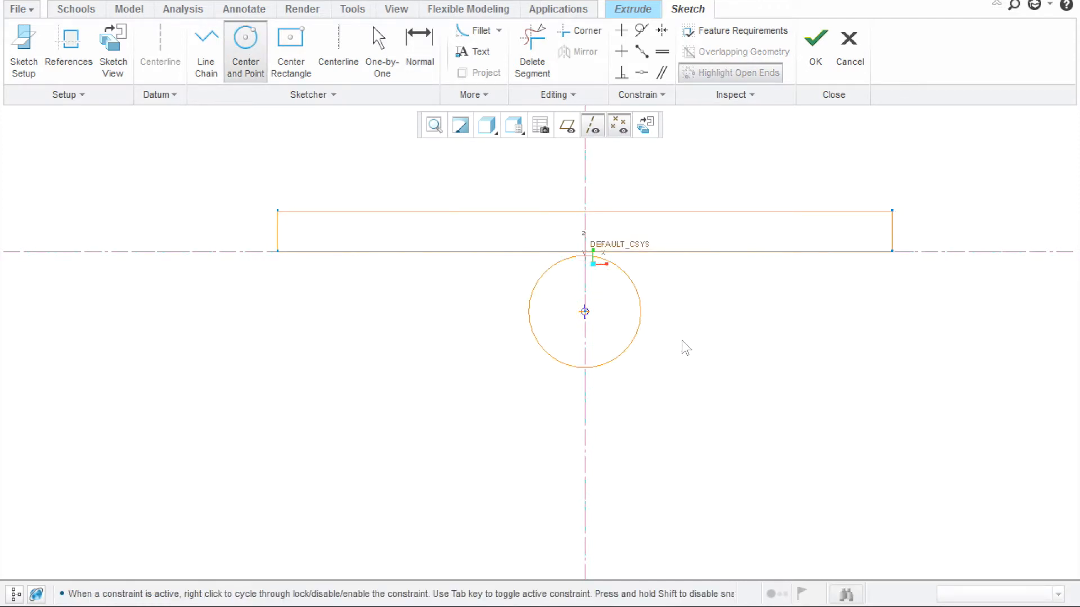
pyautogui.click(757, 384)
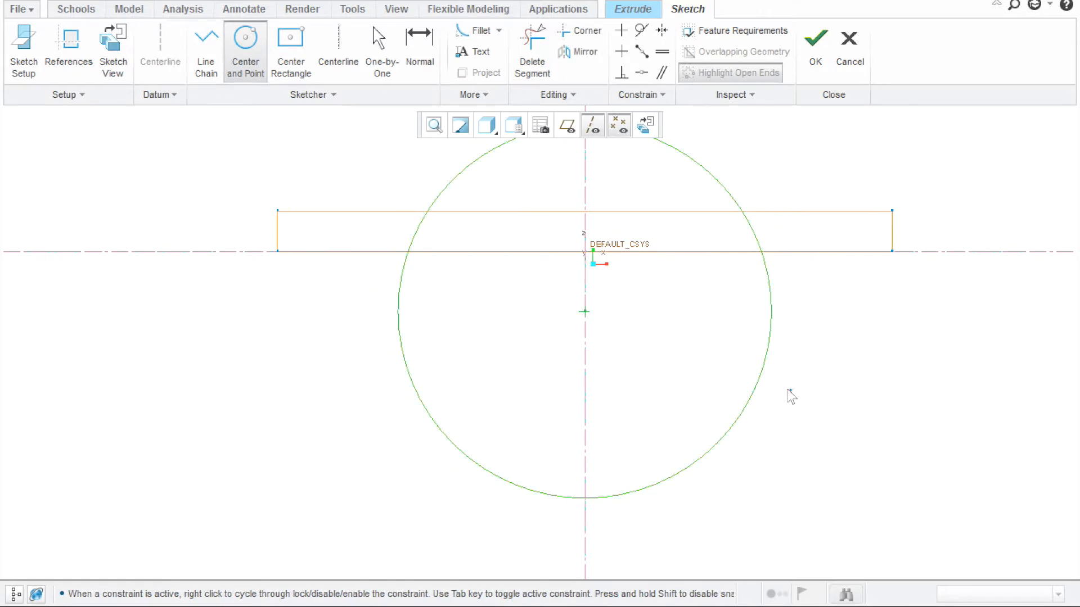
pyautogui.click(585, 311)
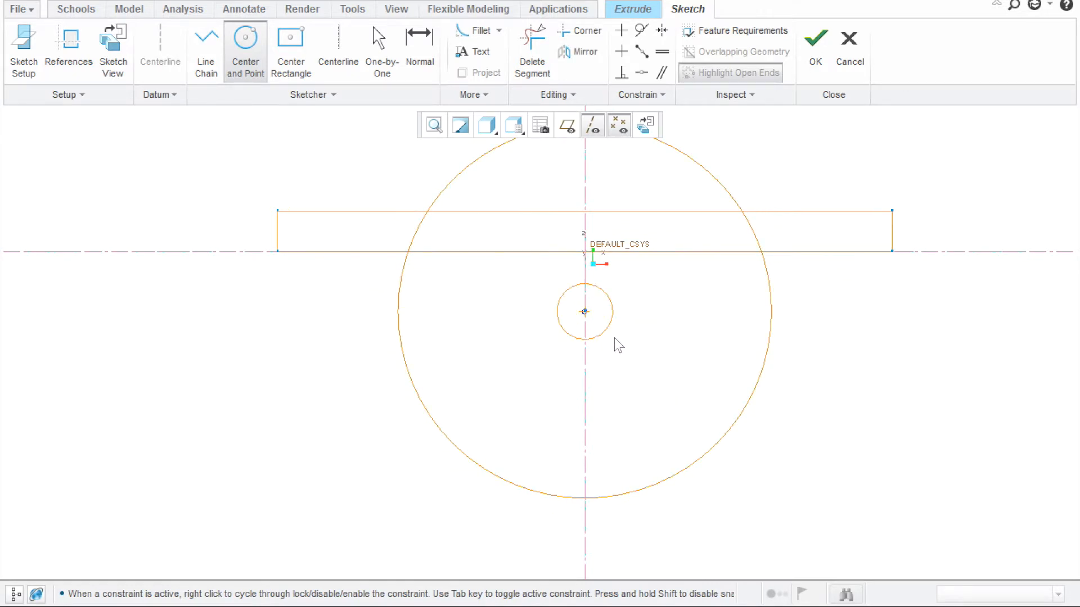
pyautogui.click(671, 418)
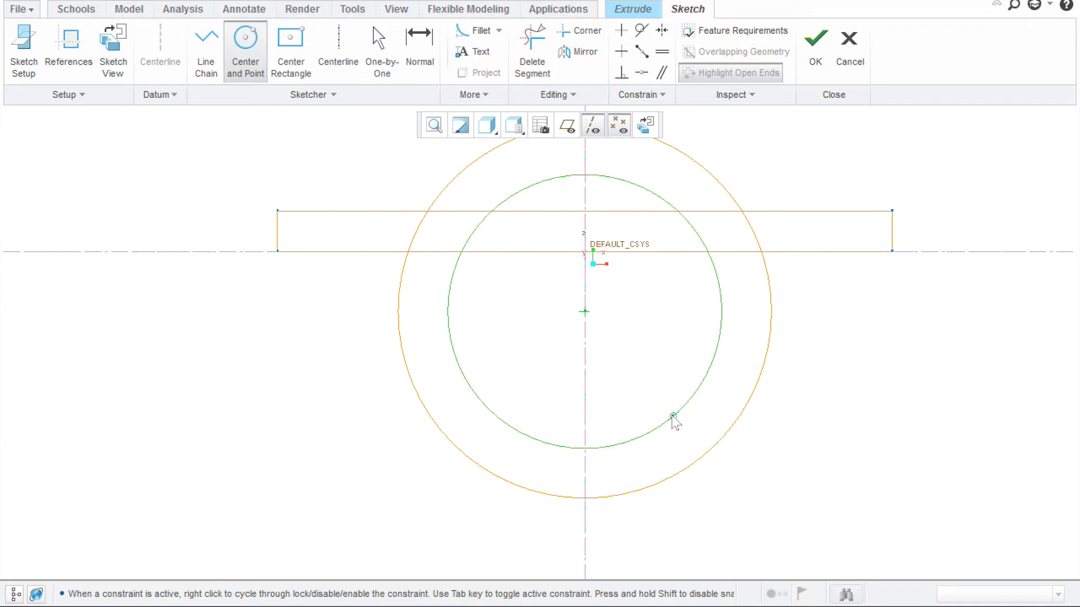
pyautogui.middleClick(713, 444)
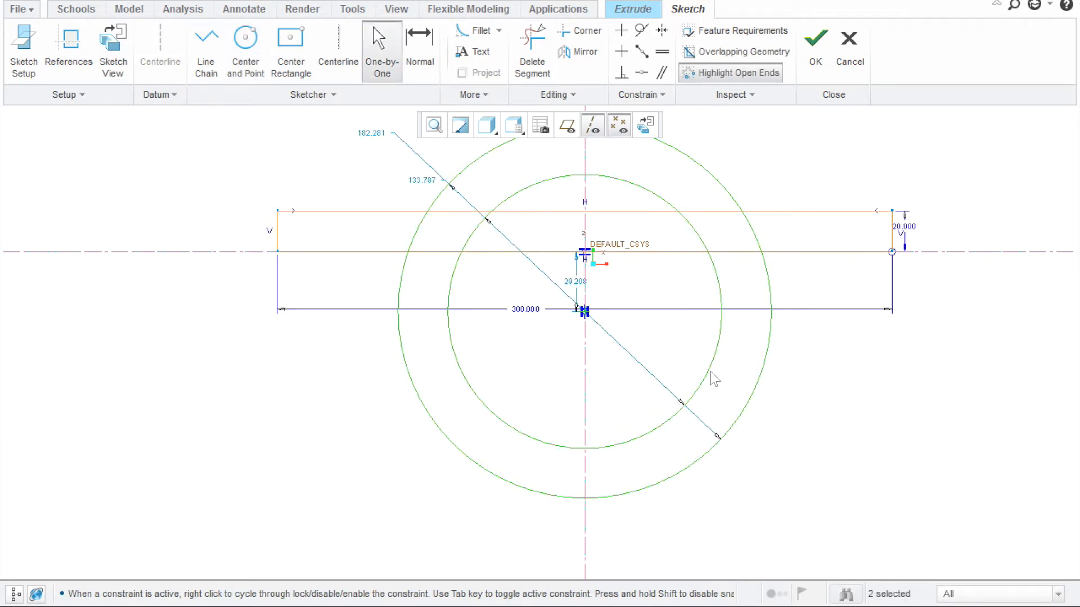
# Dimension the outer circle's radius as 105 and the inner circle's radius as 80
pyautogui.scroll(10, 719, 381)
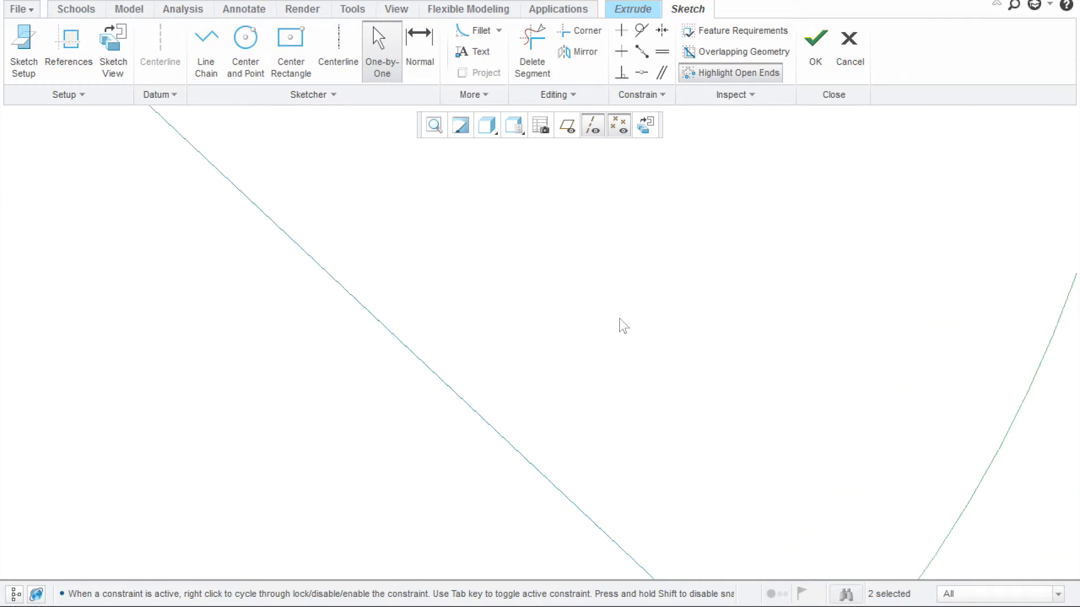
pyautogui.scroll(-10, 651, 357)
pyautogui.click(435, 125)
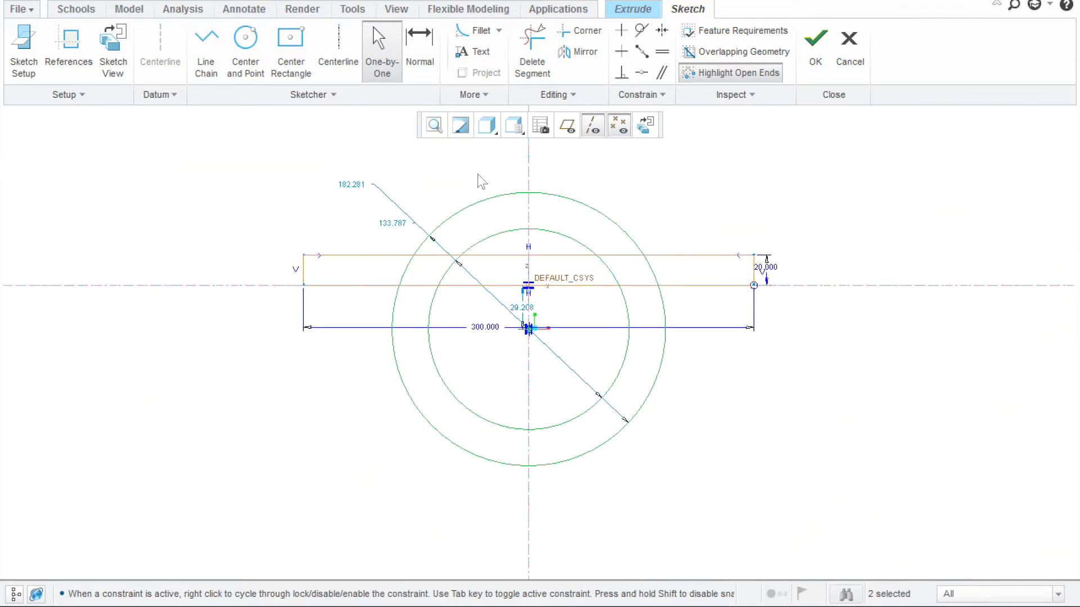
pyautogui.click(418, 42)
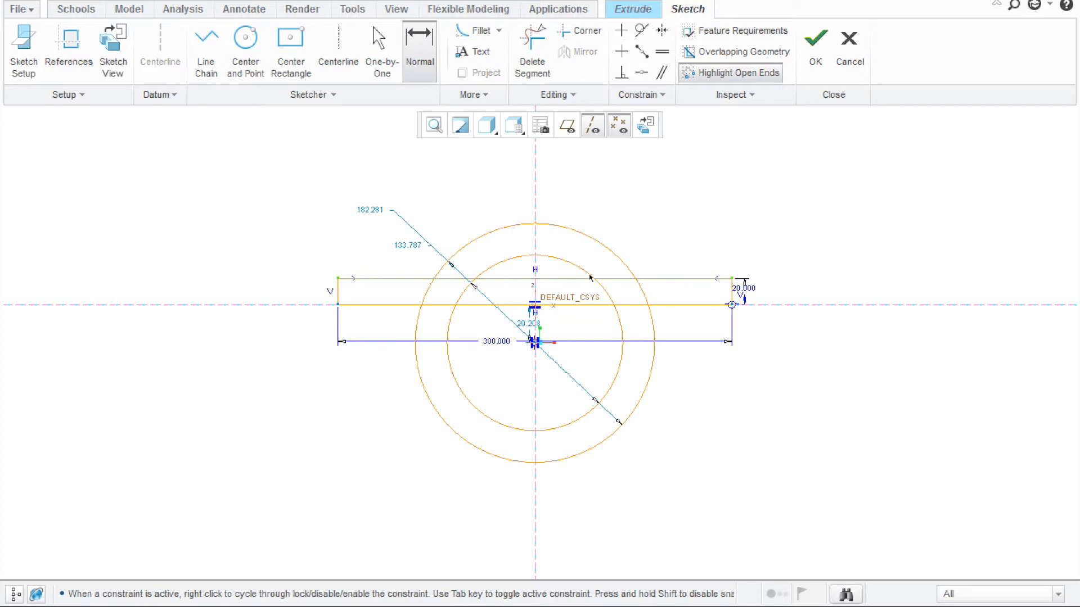
pyautogui.click(594, 237)
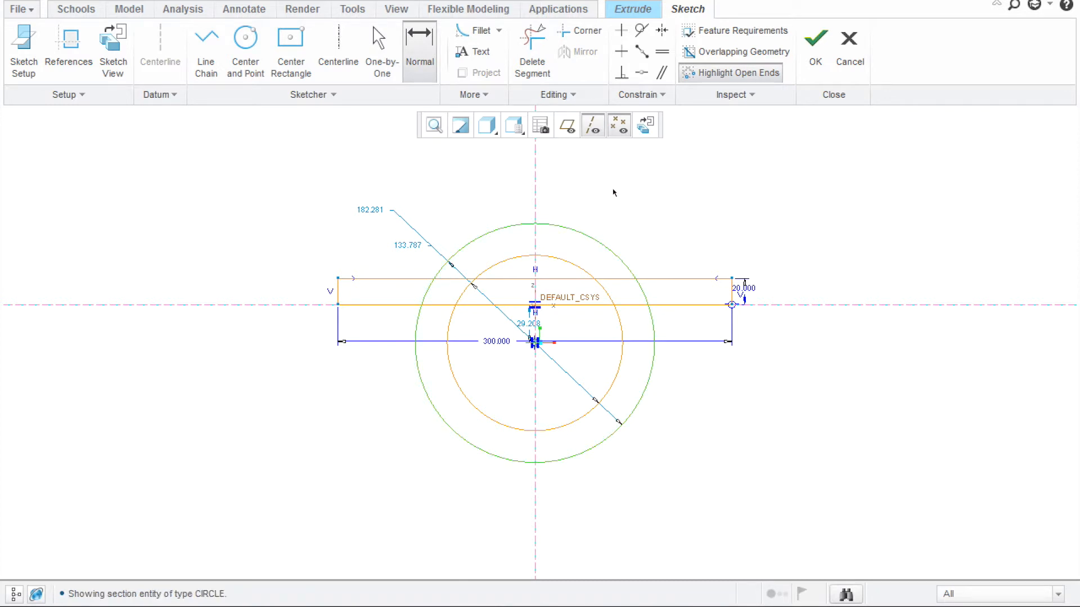
pyautogui.middleClick(613, 192)
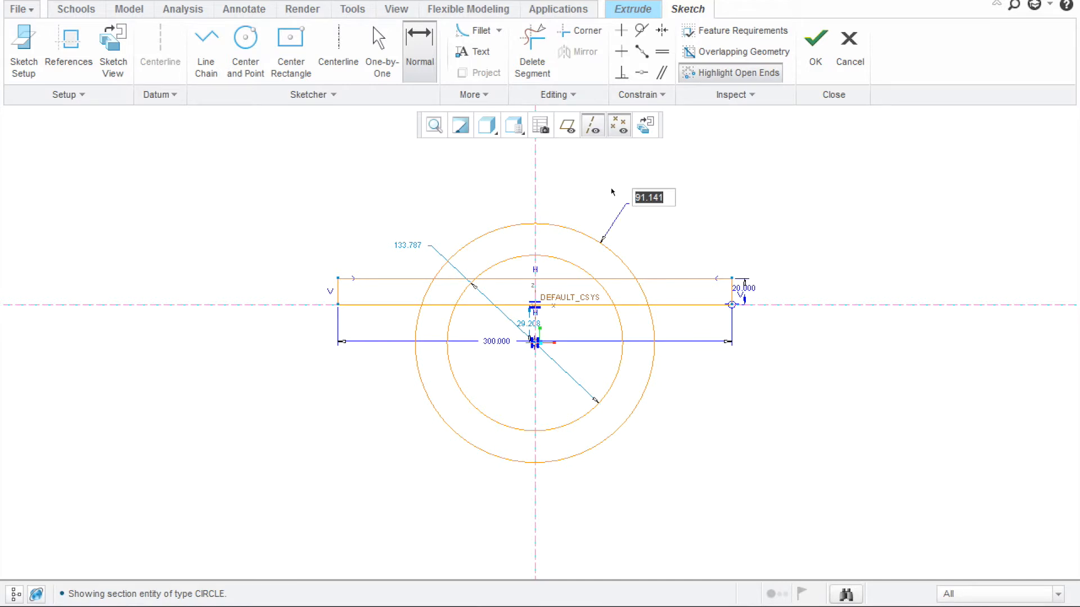
pyautogui.write('105')
pyautogui.press('Return')
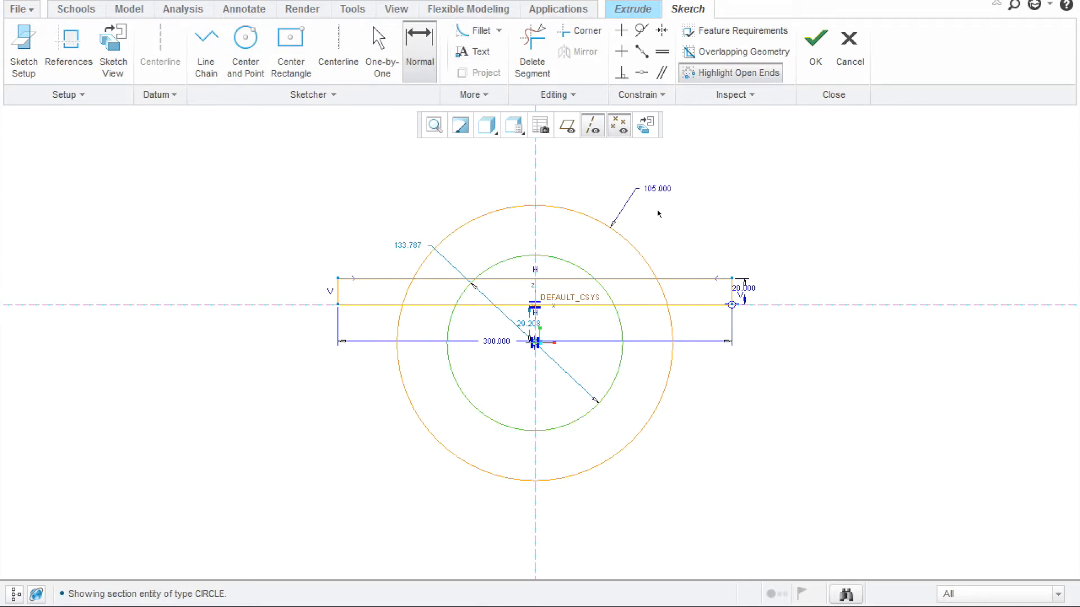
pyautogui.middleClick(635, 168)
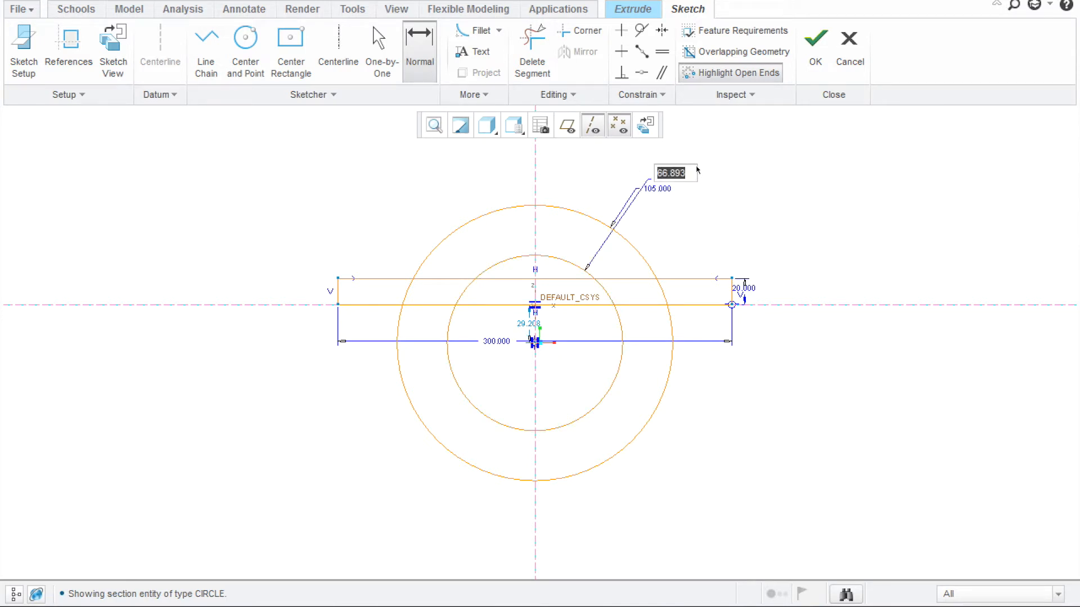
pyautogui.write('80')
pyautogui.press('Return')
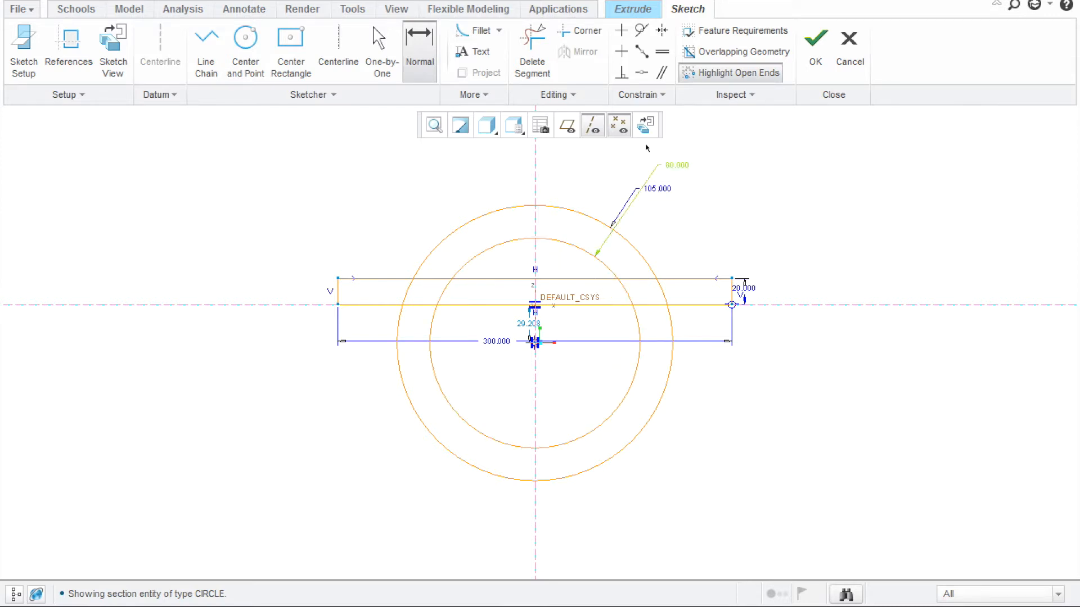
pyautogui.moveTo(669, 153); pyautogui.dragTo(685, 169, button='middle')
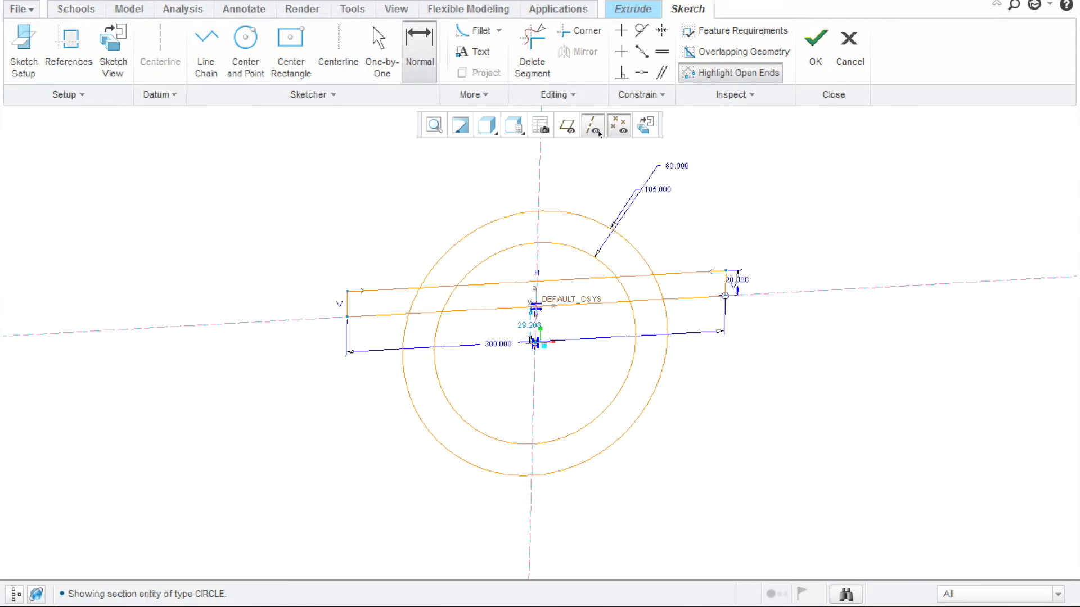
pyautogui.click(644, 125)
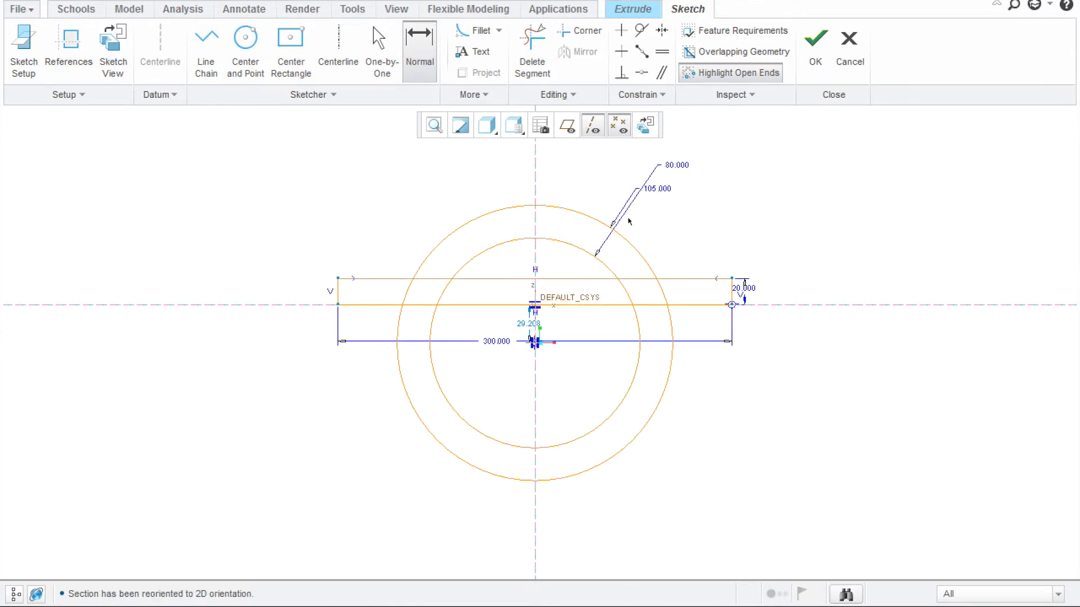
pyautogui.scroll(-1, 562, 246)
pyautogui.scroll(8, 570, 264)
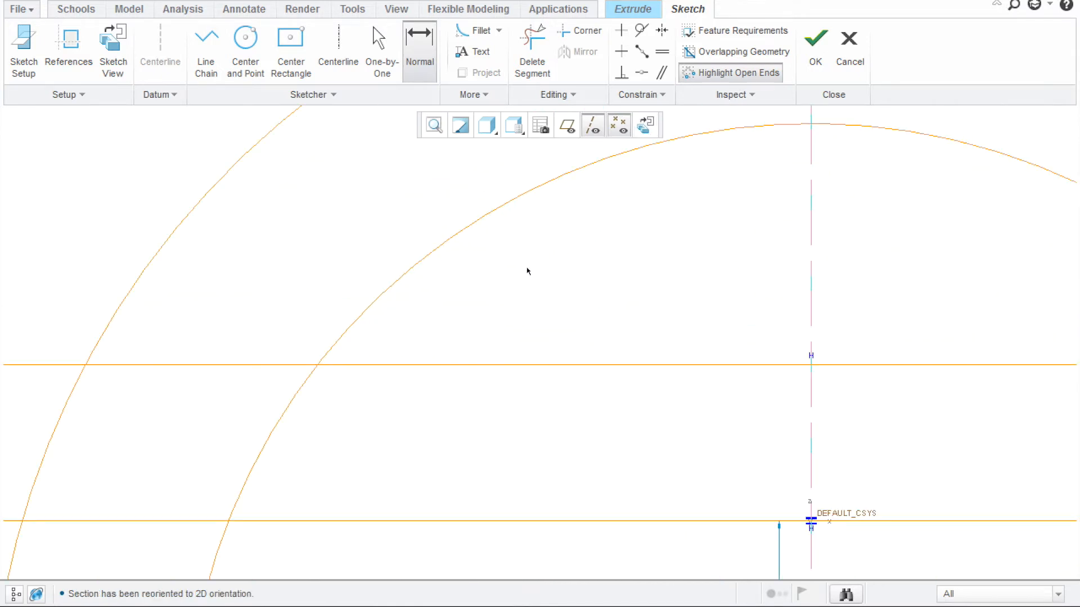
pyautogui.scroll(2, 579, 276)
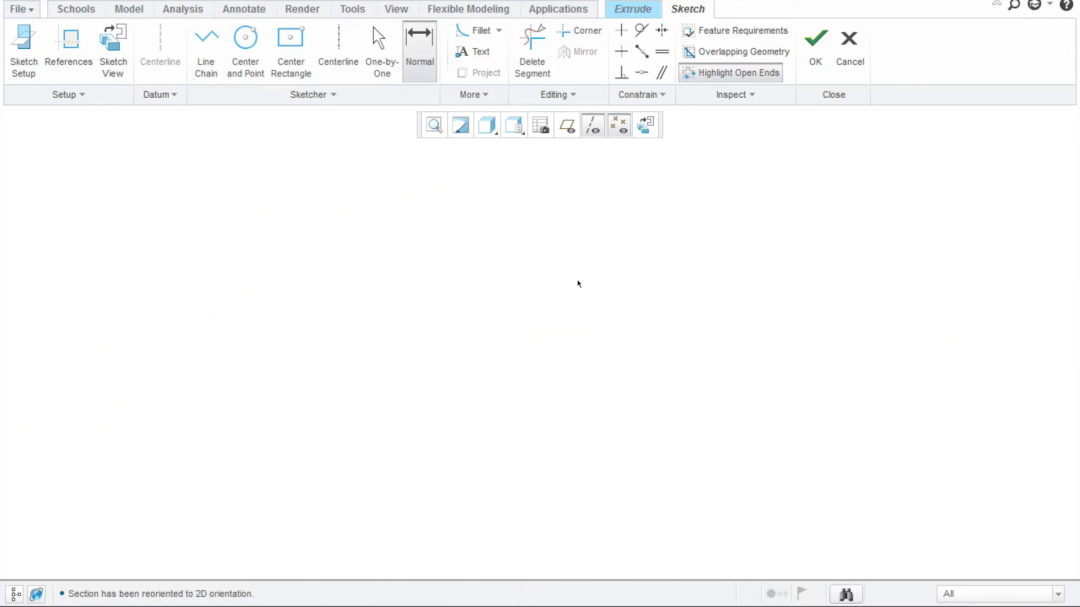
pyautogui.click(435, 127)
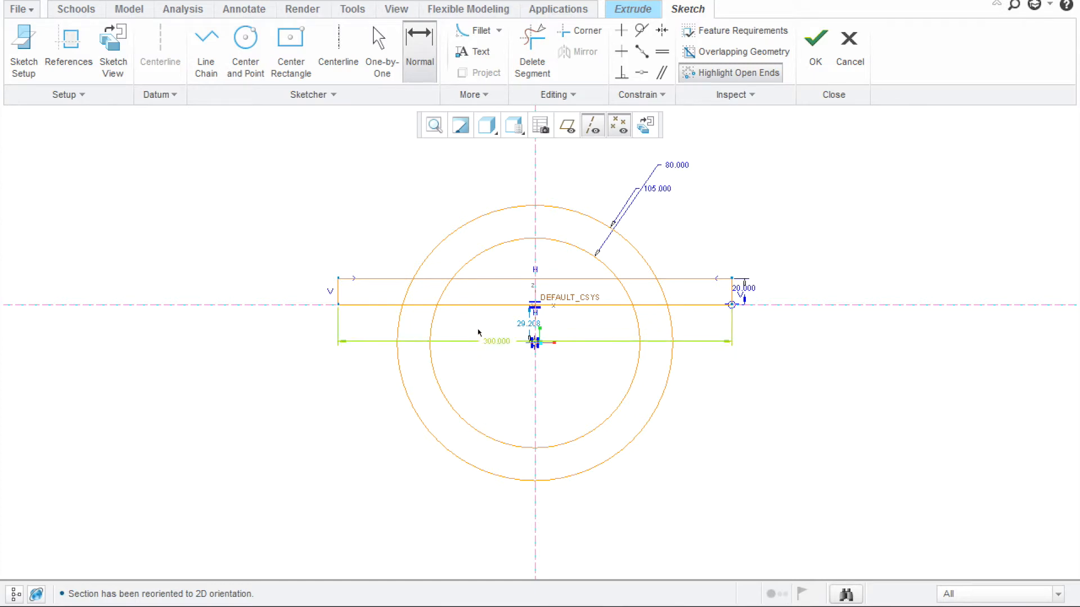
pyautogui.moveTo(478, 332); pyautogui.dragTo(526, 334, button='middle')
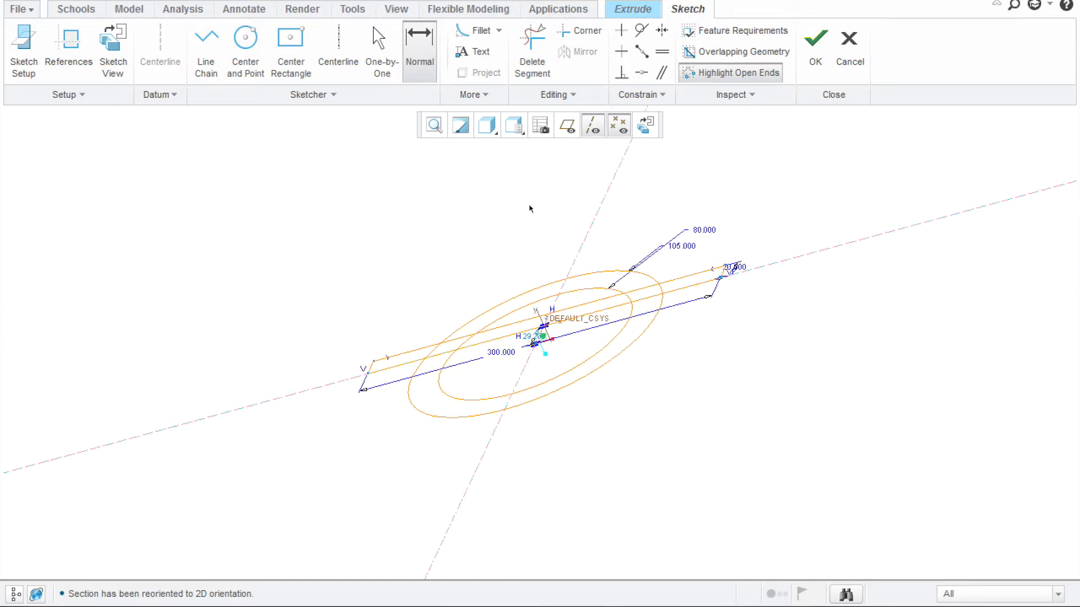
pyautogui.click(645, 125)
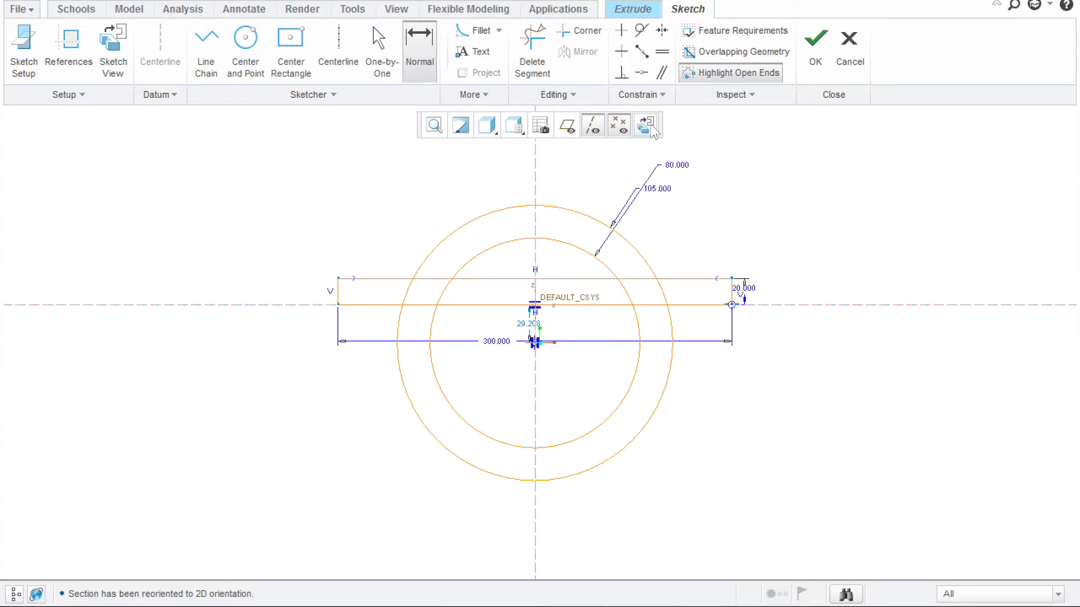
# Reposition the outer circle's radius dimension farther out, clear of the inner circle's dimension
pyautogui.click(432, 43)
pyautogui.middleClick(627, 166)
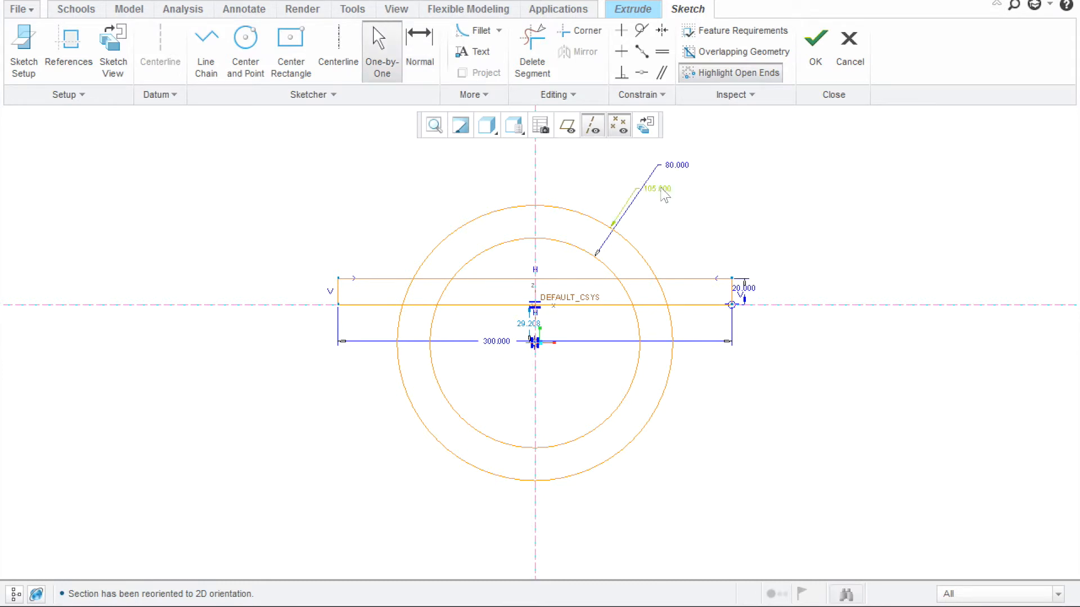
pyautogui.moveTo(661, 190); pyautogui.dragTo(708, 198)
# Move the circle center's vertical distance dimension aside and set it to 40 below the horizontal centerline
pyautogui.scroll(-4, 537, 330)
pyautogui.scroll(-2, 538, 334)
pyautogui.scroll(8, 538, 326)
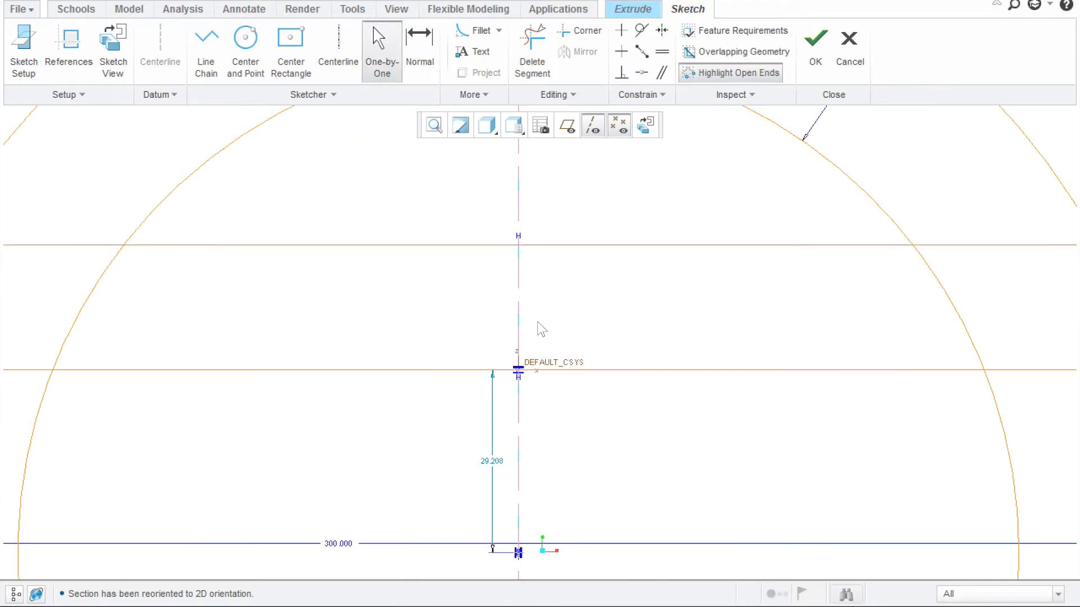
pyautogui.scroll(-7, 533, 369)
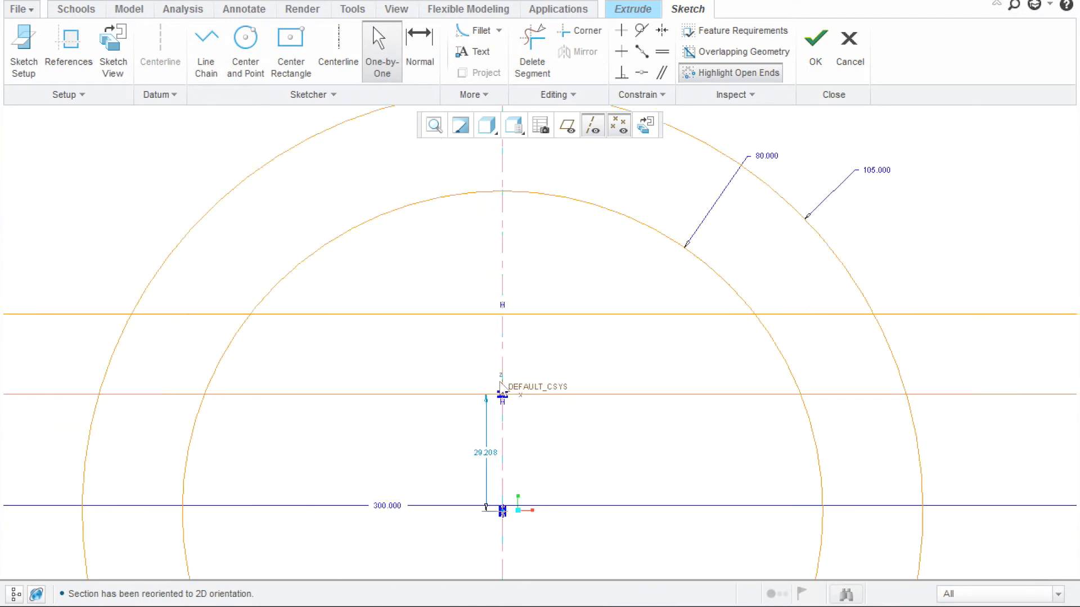
pyautogui.moveTo(494, 439); pyautogui.dragTo(422, 439)
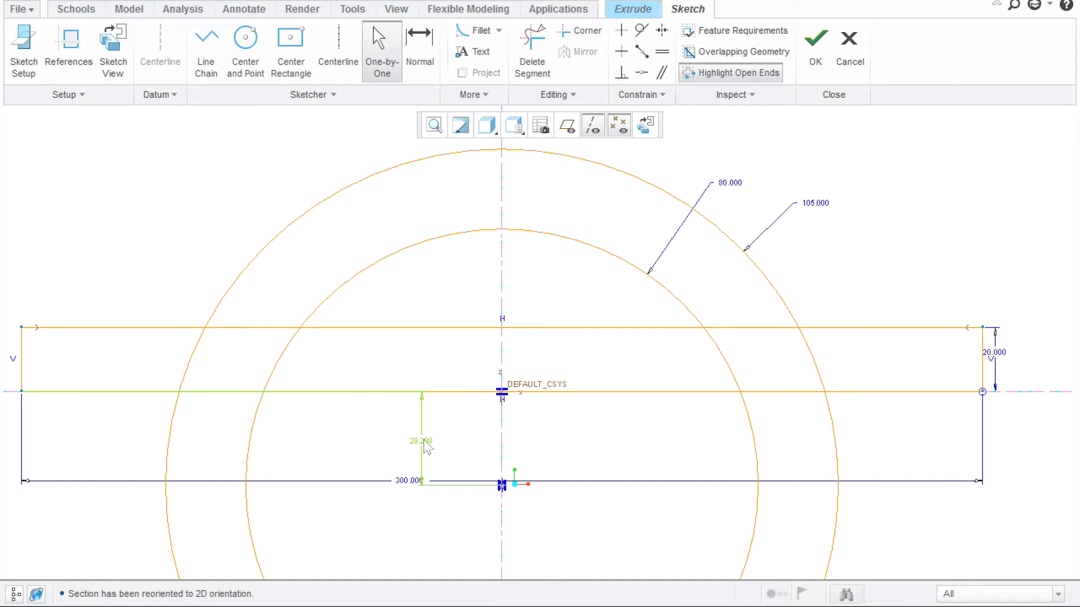
pyautogui.doubleClick(424, 443)
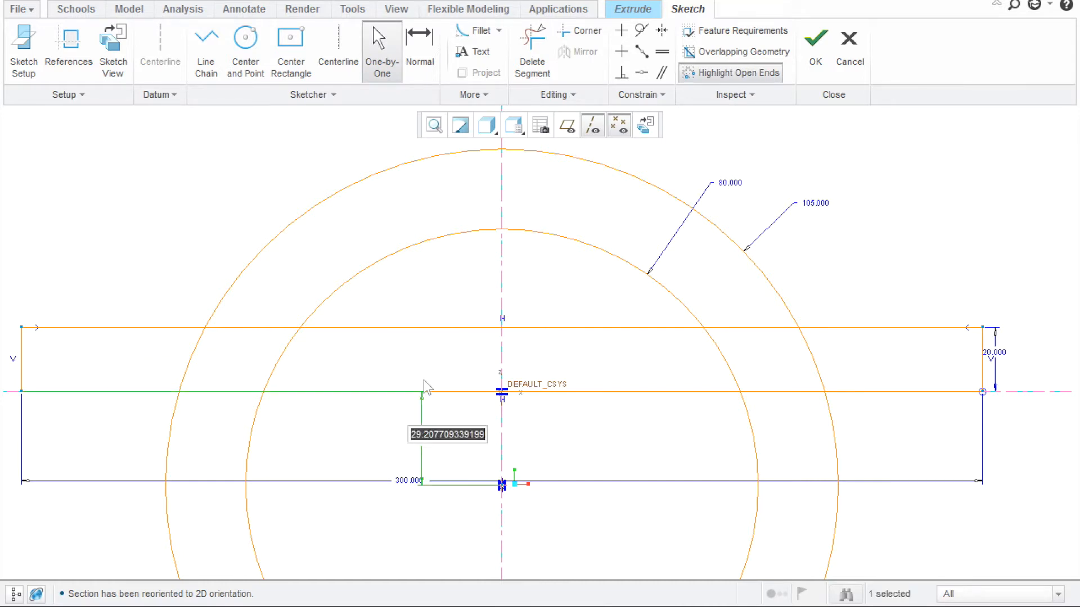
pyautogui.write('40')
pyautogui.press('Return')
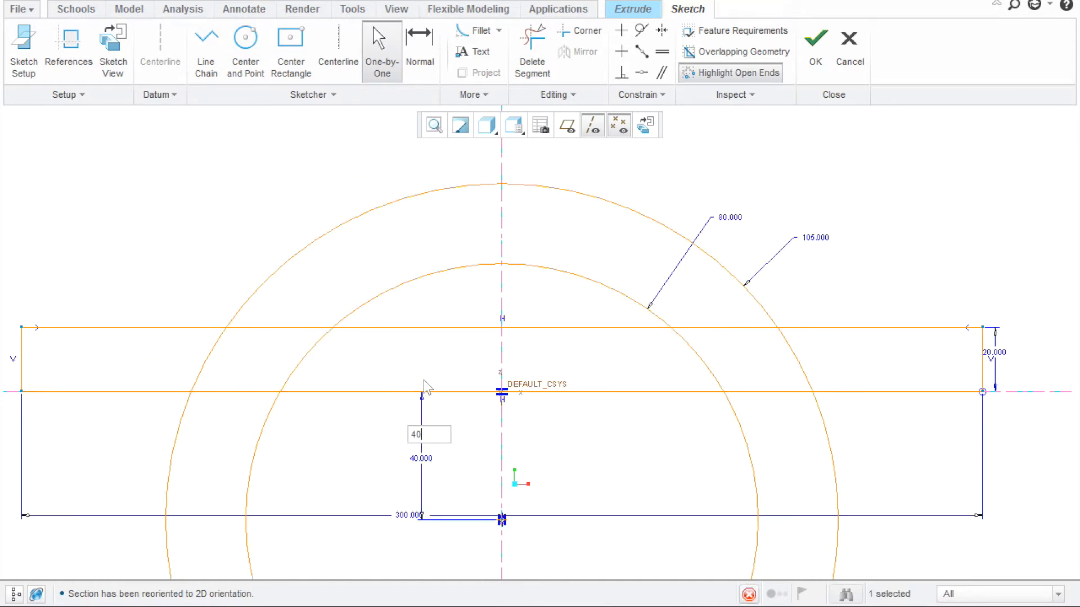
# Reposition the rectangle's width dimension below both circles
pyautogui.scroll(3, 497, 325)
pyautogui.scroll(-6, 500, 338)
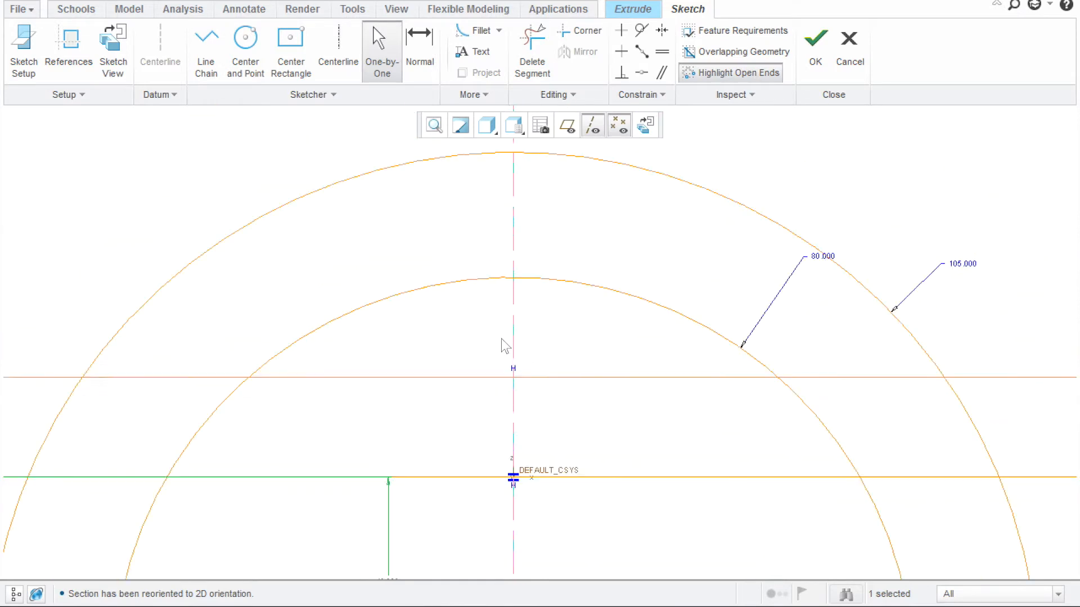
pyautogui.scroll(6, 483, 360)
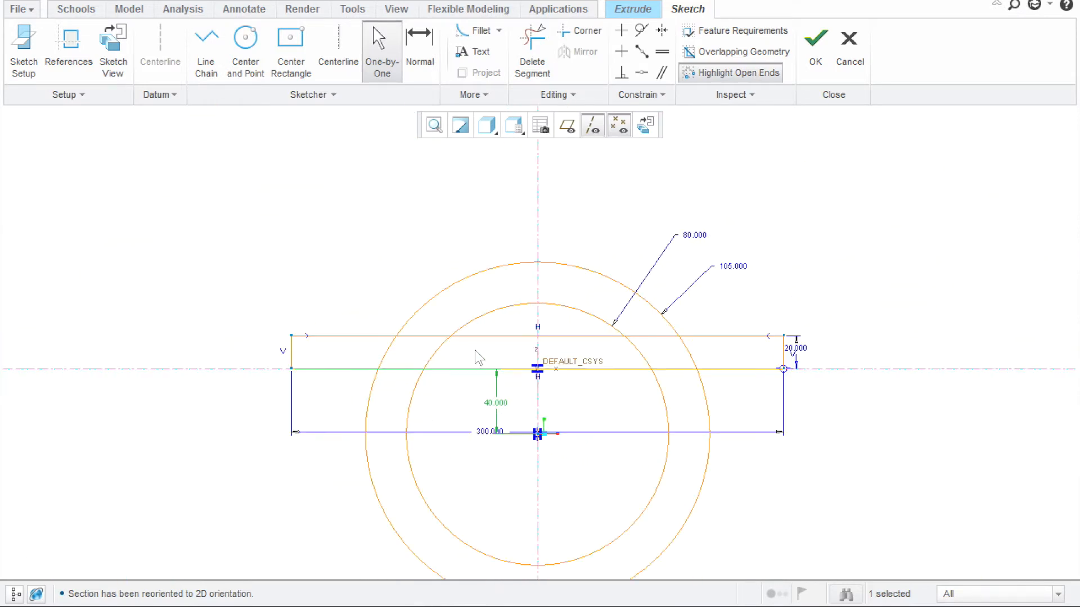
pyautogui.scroll(-4, 483, 355)
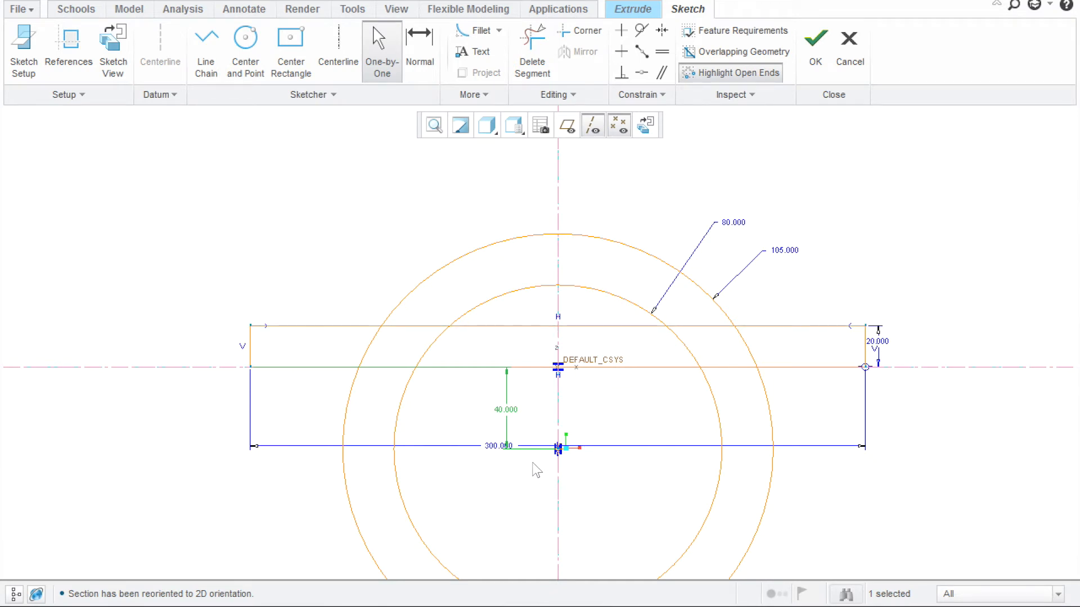
pyautogui.scroll(-5, 523, 464)
pyautogui.moveTo(521, 458); pyautogui.dragTo(512, 554)
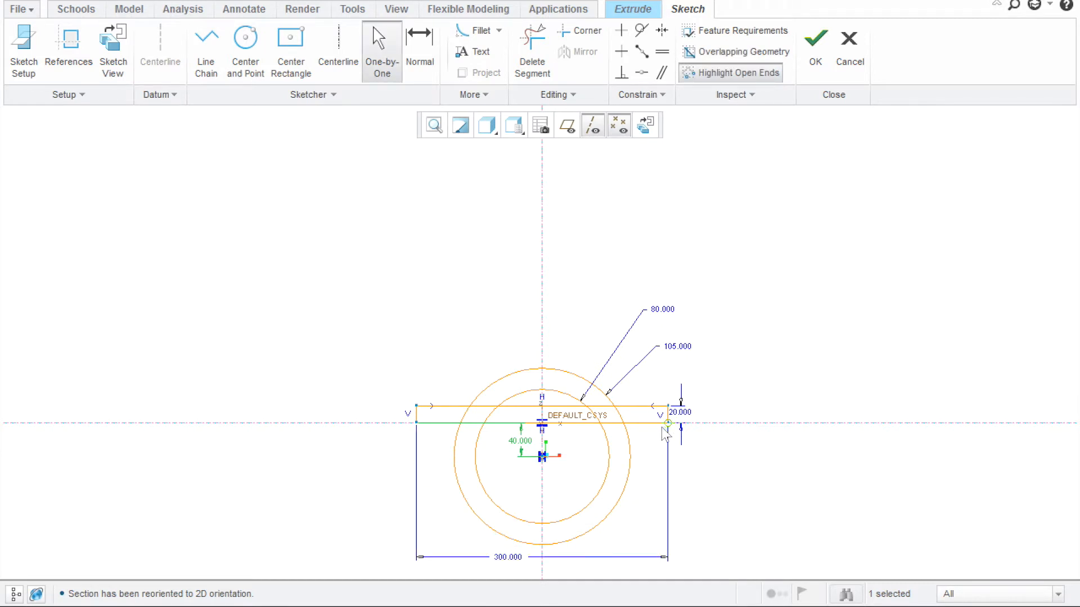
# Trim the rectangle's upper and lower edge segments between the two circles on the left, and the outer circle's portion inside the rectangle there
pyautogui.scroll(-2, 601, 453)
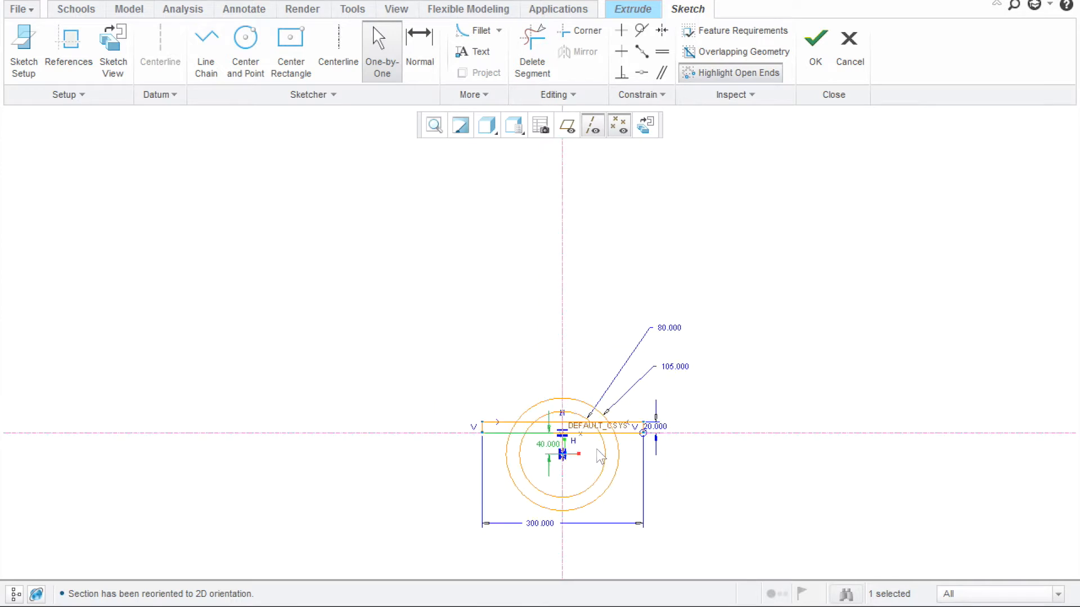
pyautogui.scroll(3, 591, 458)
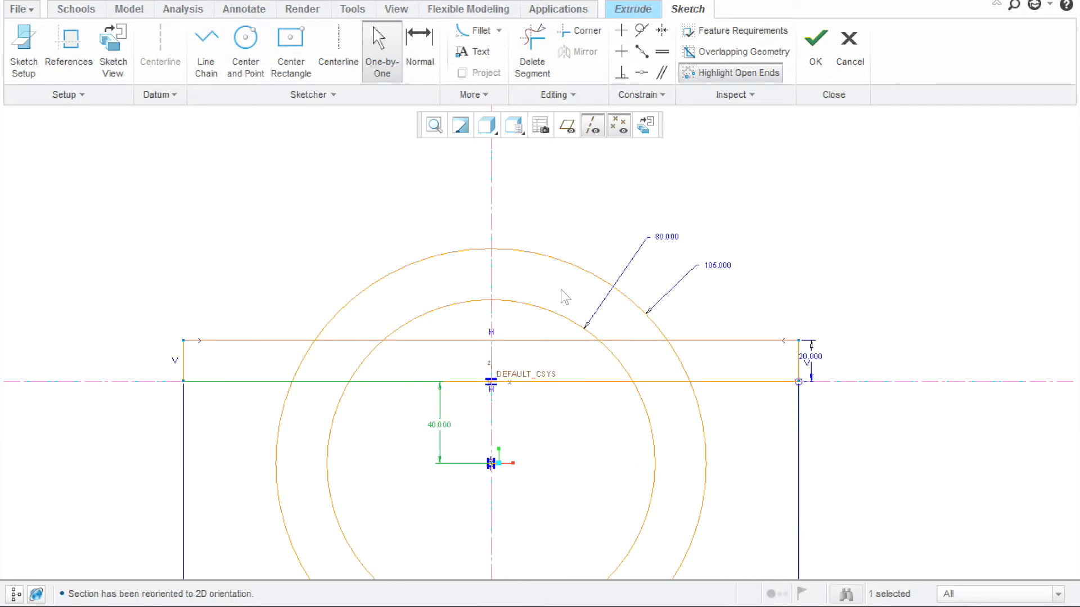
pyautogui.click(534, 50)
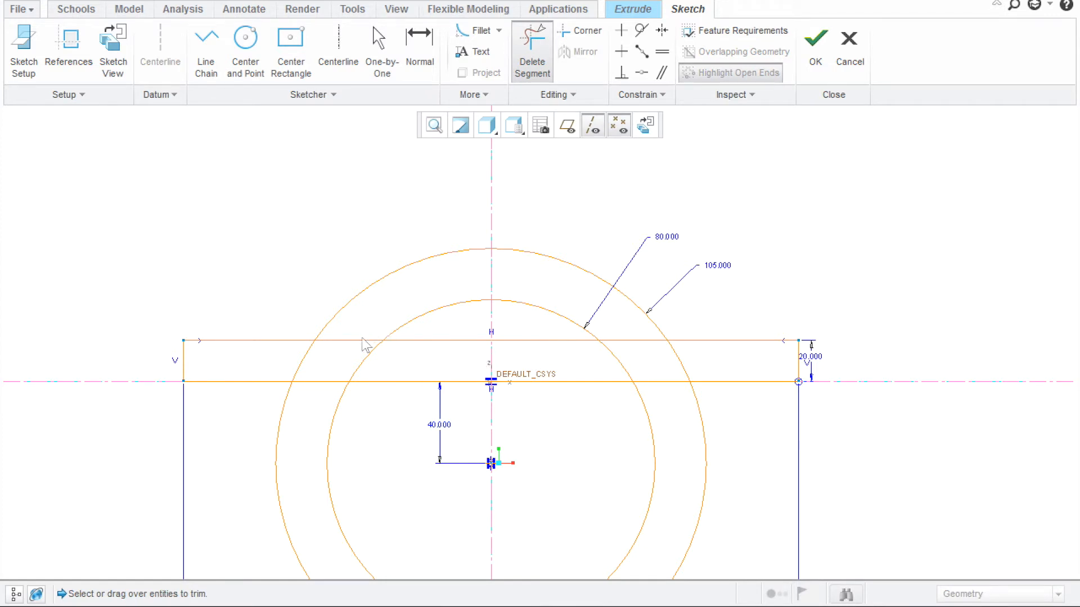
pyautogui.click(323, 382)
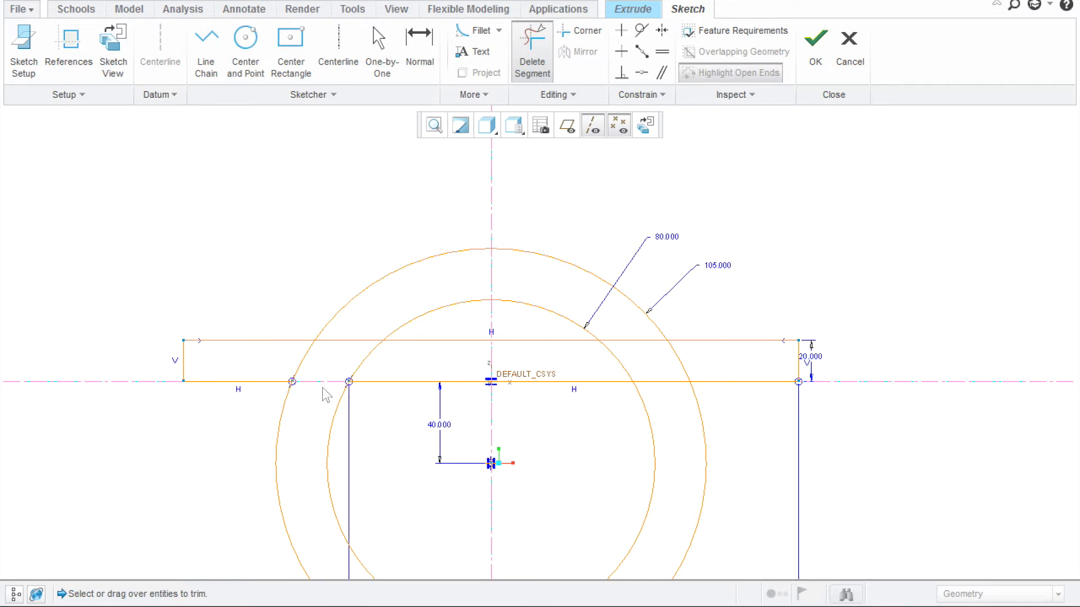
pyautogui.click(356, 340)
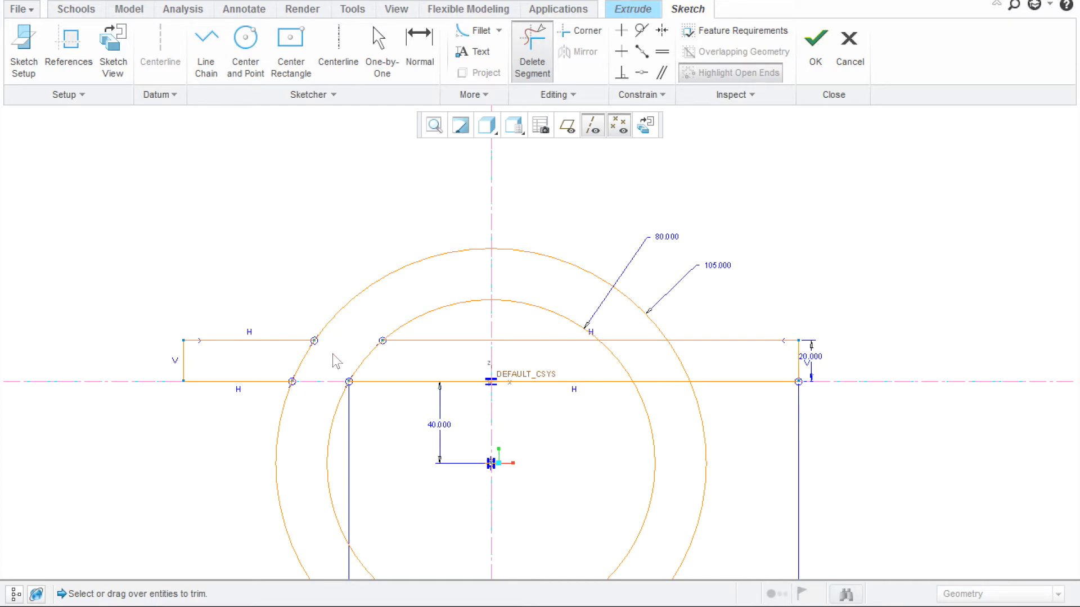
pyautogui.click(303, 361)
# Trim the portions of both circles below the horizontal centerline, leaving only the upper arcs
pyautogui.scroll(5, 384, 326)
pyautogui.scroll(5, 388, 338)
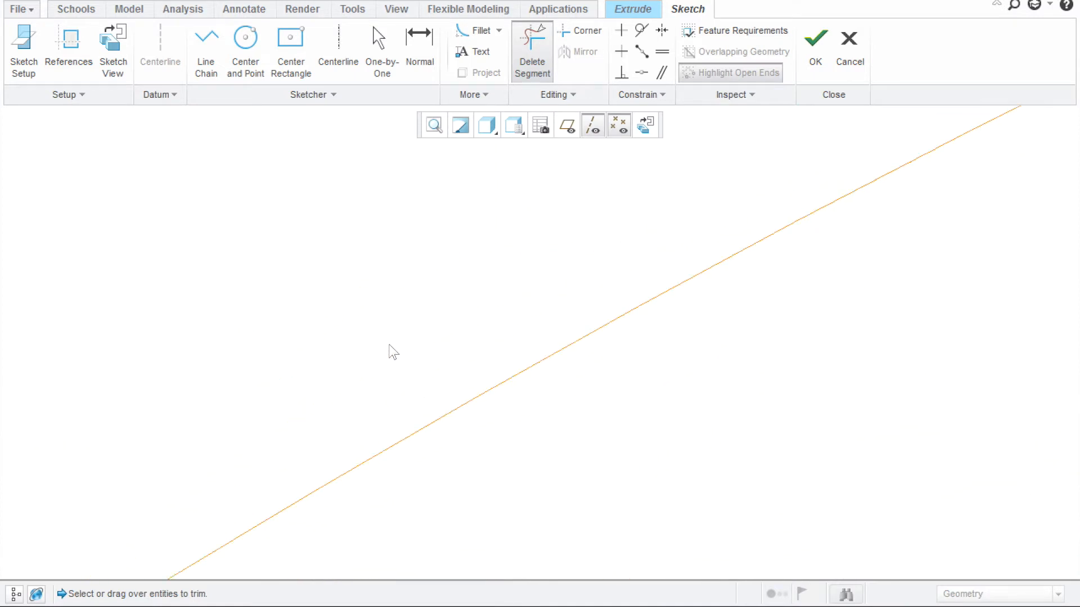
pyautogui.click(645, 125)
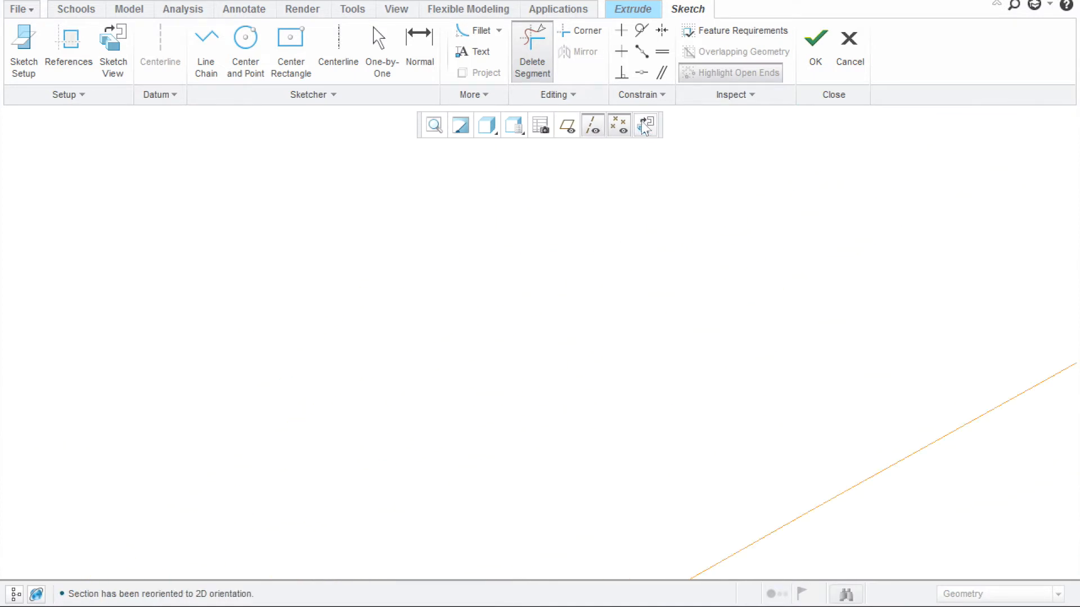
pyautogui.click(460, 125)
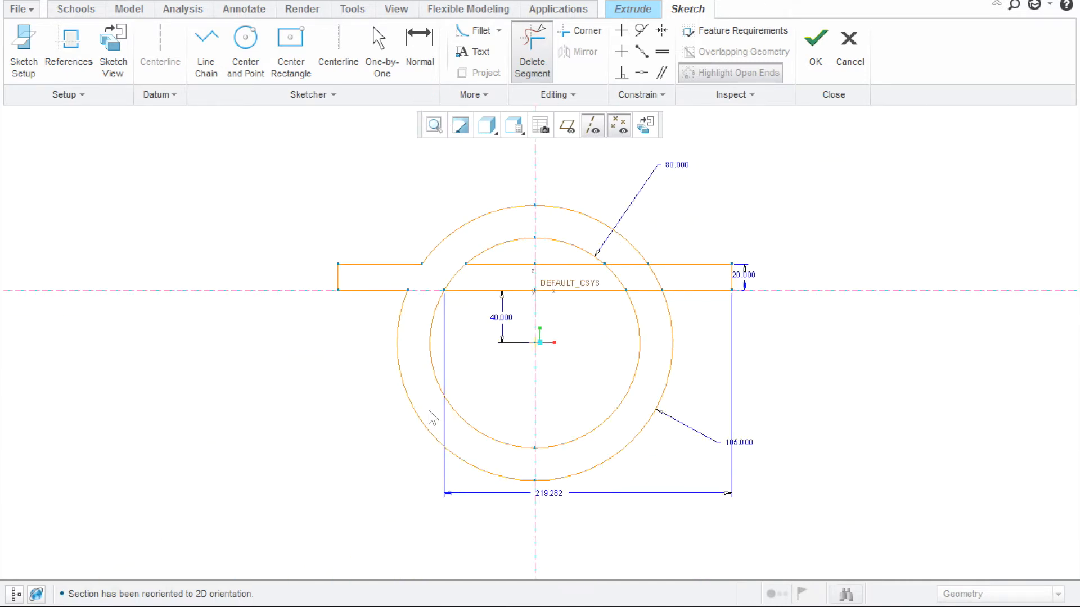
pyautogui.click(422, 429)
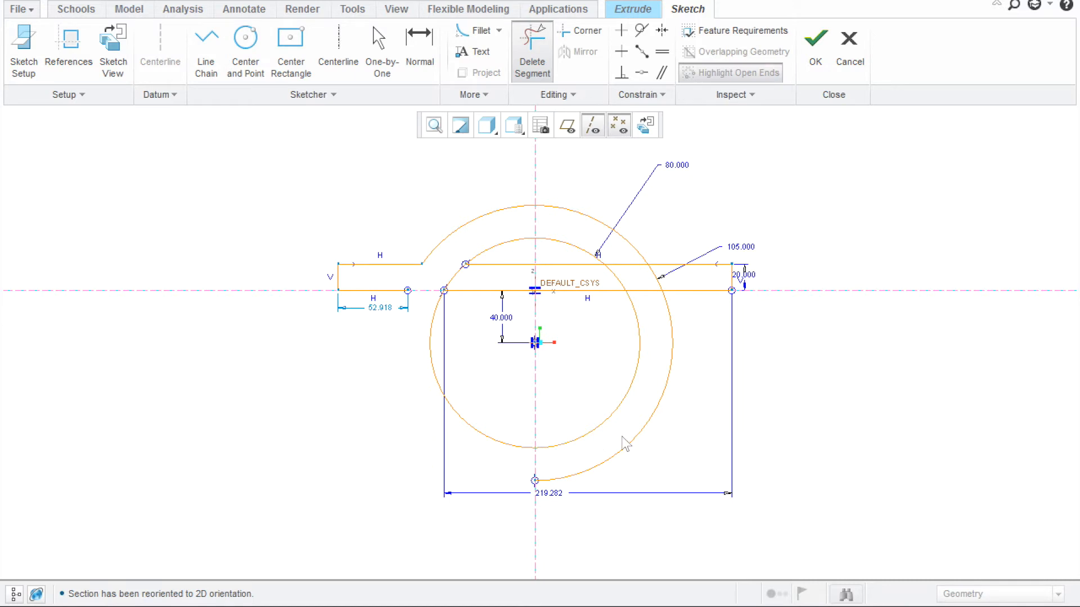
pyautogui.click(638, 436)
pyautogui.moveTo(615, 380); pyautogui.dragTo(637, 431)
pyautogui.moveTo(521, 406); pyautogui.dragTo(487, 453)
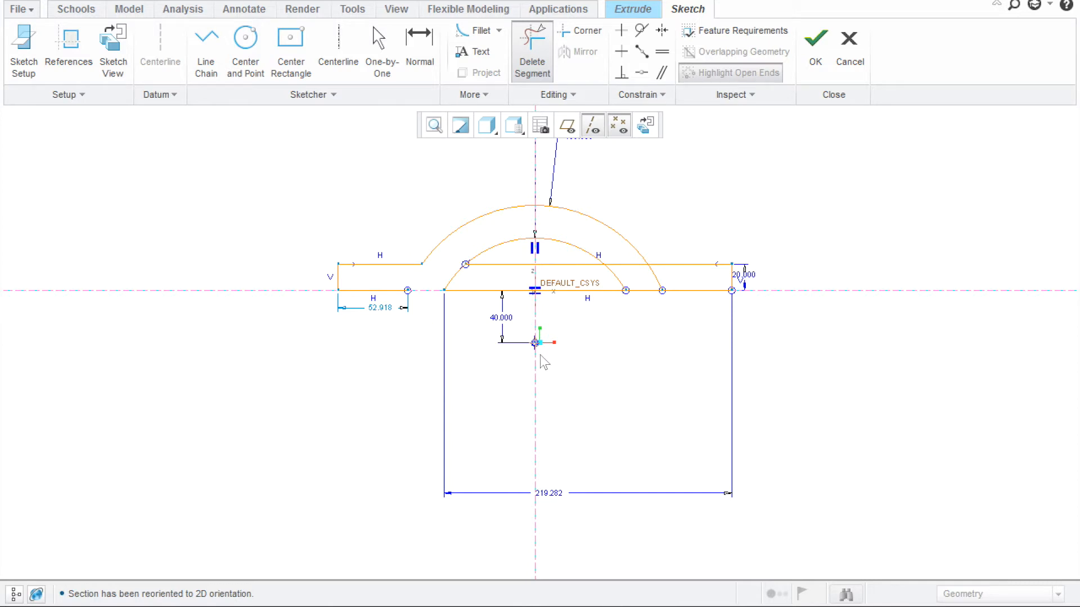
# Trim the rectangle's upper edge inside the outer arc and its lower edge inside the inner arc
pyautogui.scroll(-2, 433, 321)
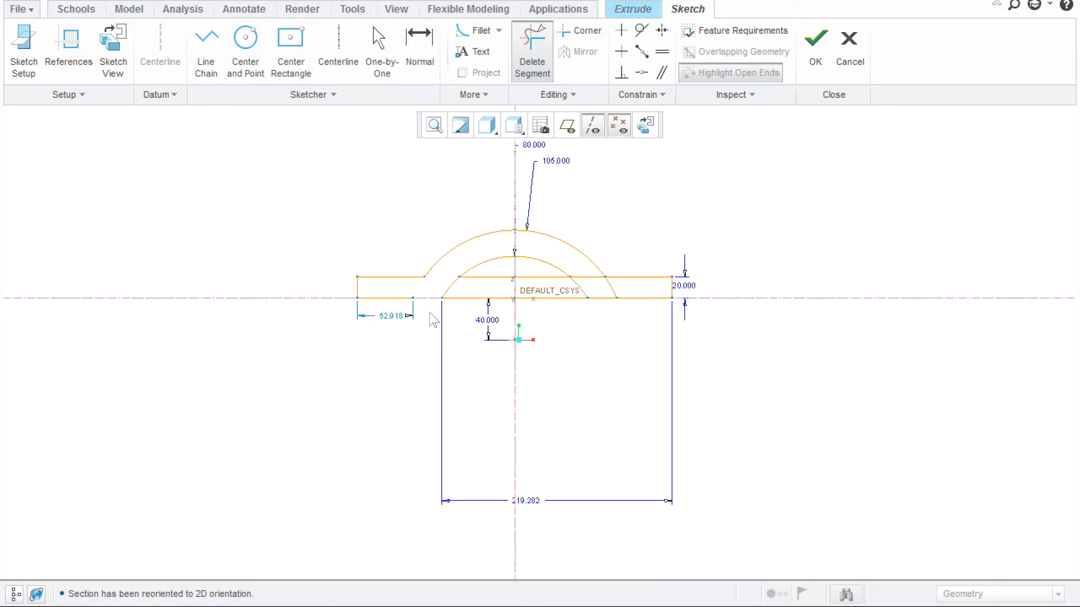
pyautogui.scroll(-2, 428, 309)
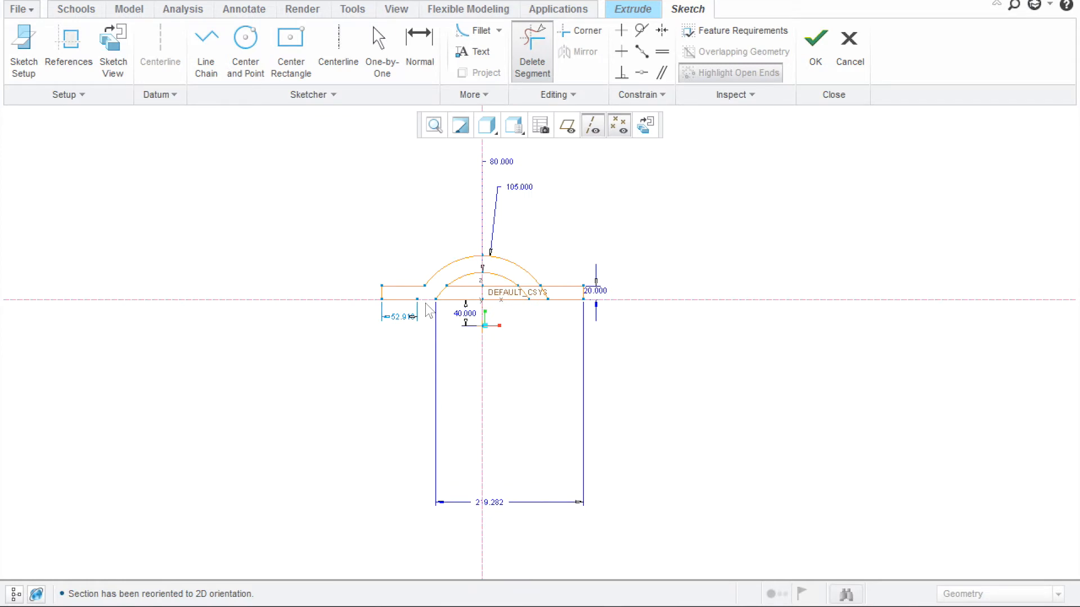
pyautogui.scroll(7, 425, 304)
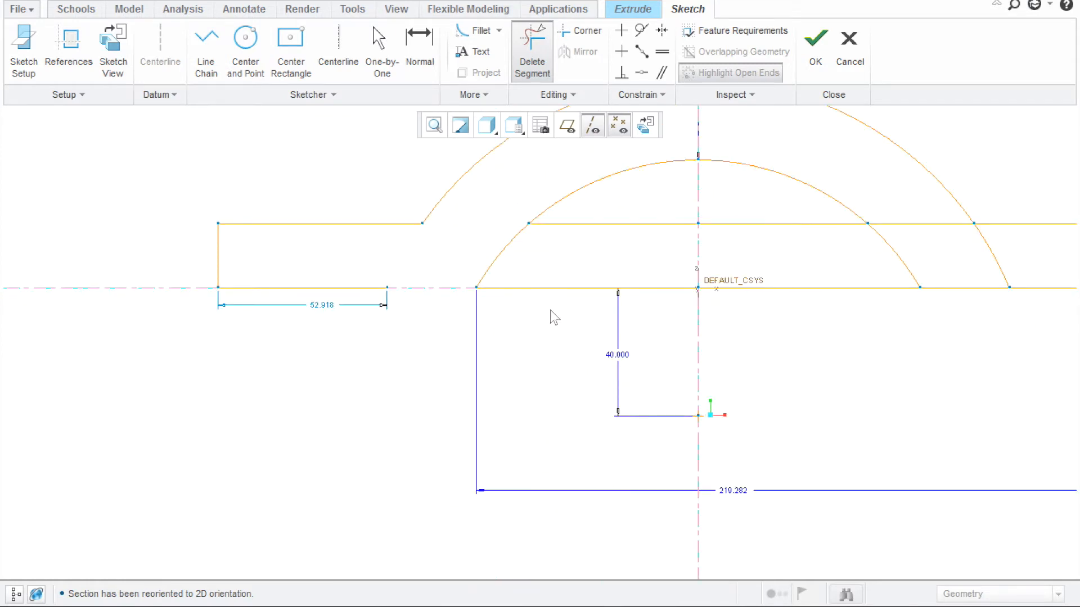
pyautogui.click(660, 224)
pyautogui.click(754, 233)
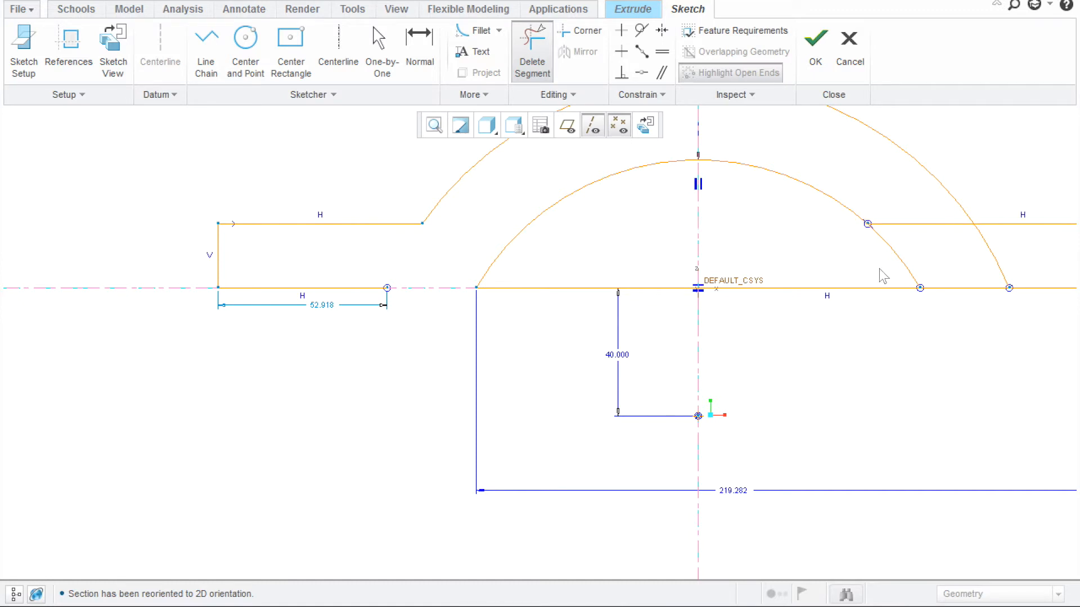
pyautogui.click(918, 225)
pyautogui.click(779, 289)
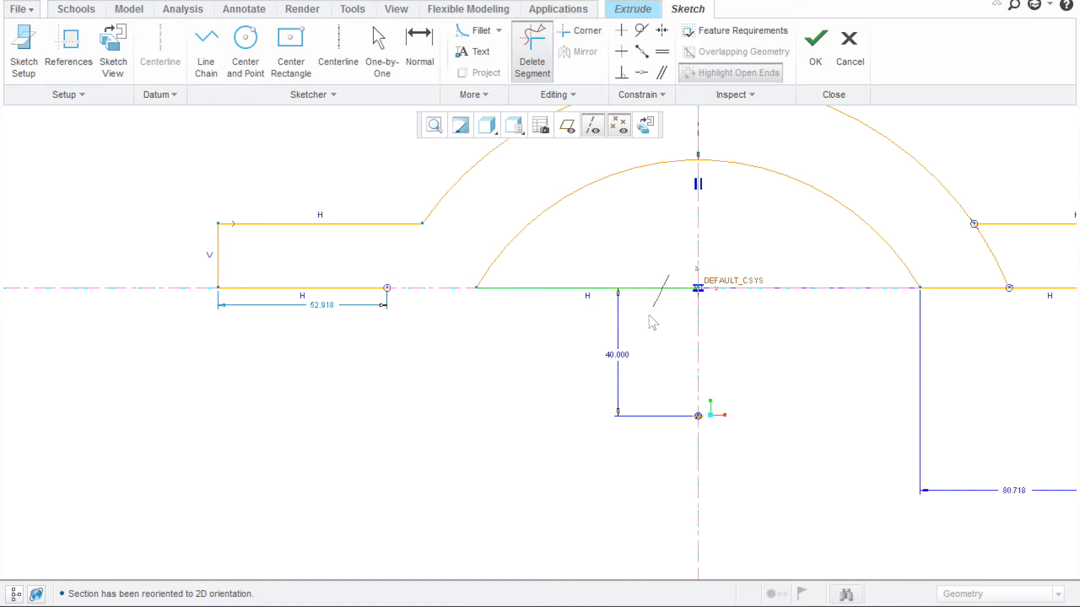
# Replace the left leg's leftover bottom segment with a line from the inner arc's left end to the leg's outer corner
pyautogui.click(350, 288)
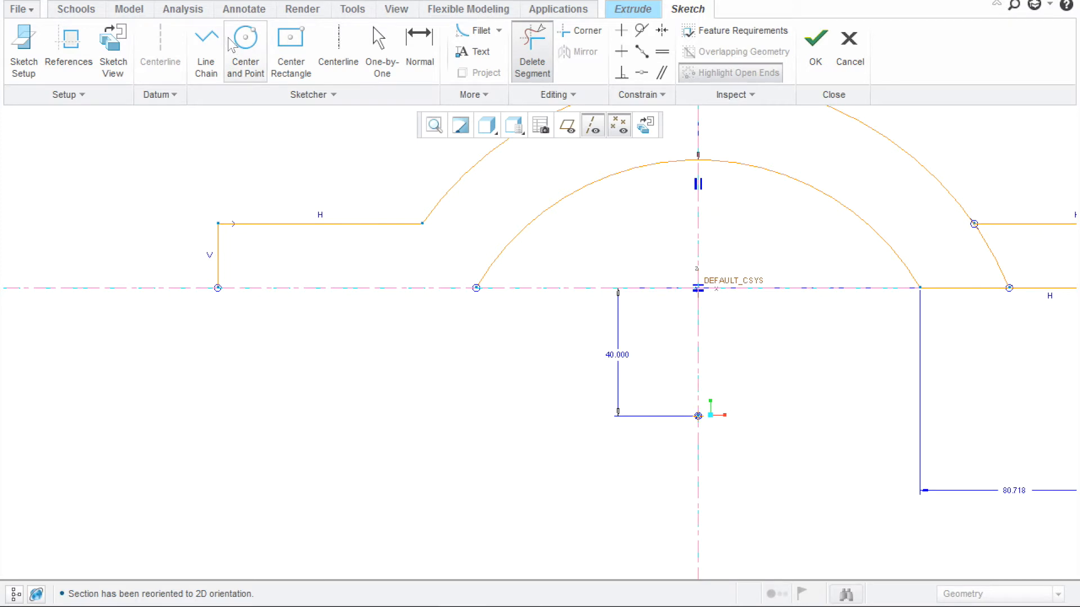
pyautogui.click(206, 54)
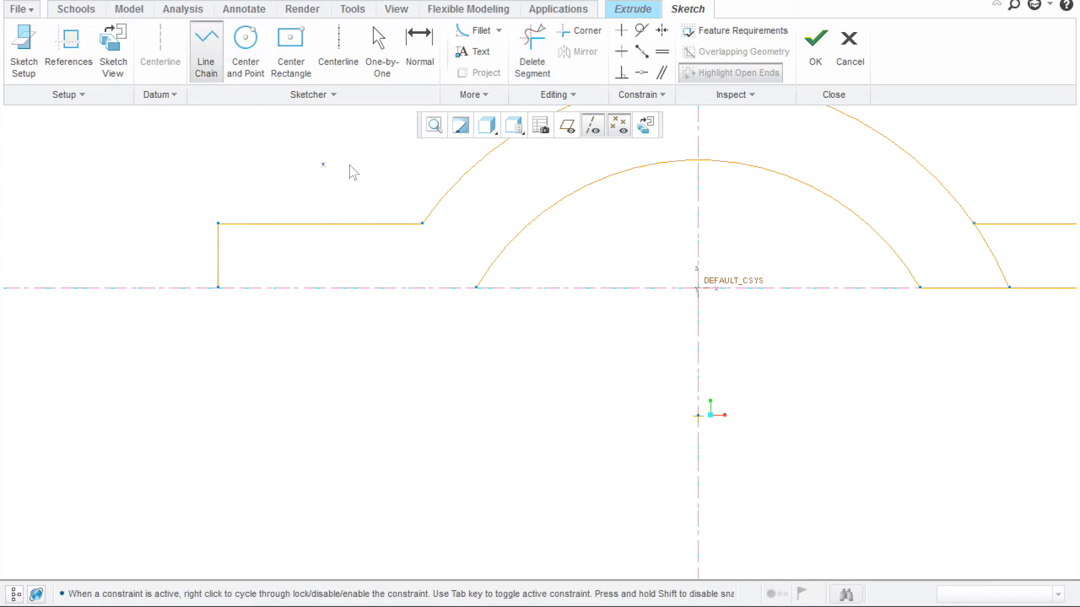
pyautogui.click(476, 288)
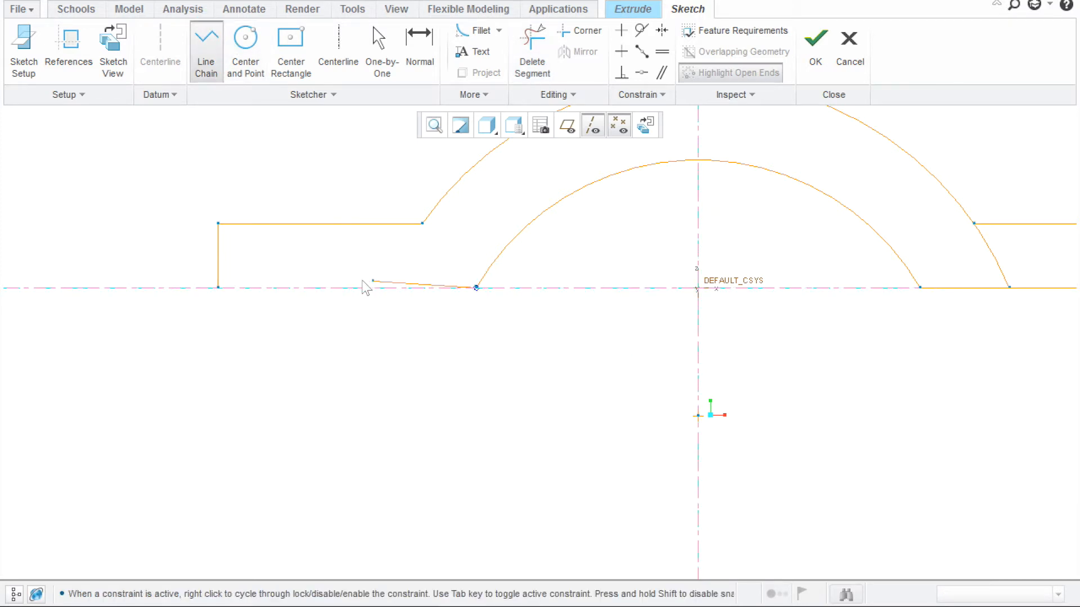
pyautogui.click(218, 288)
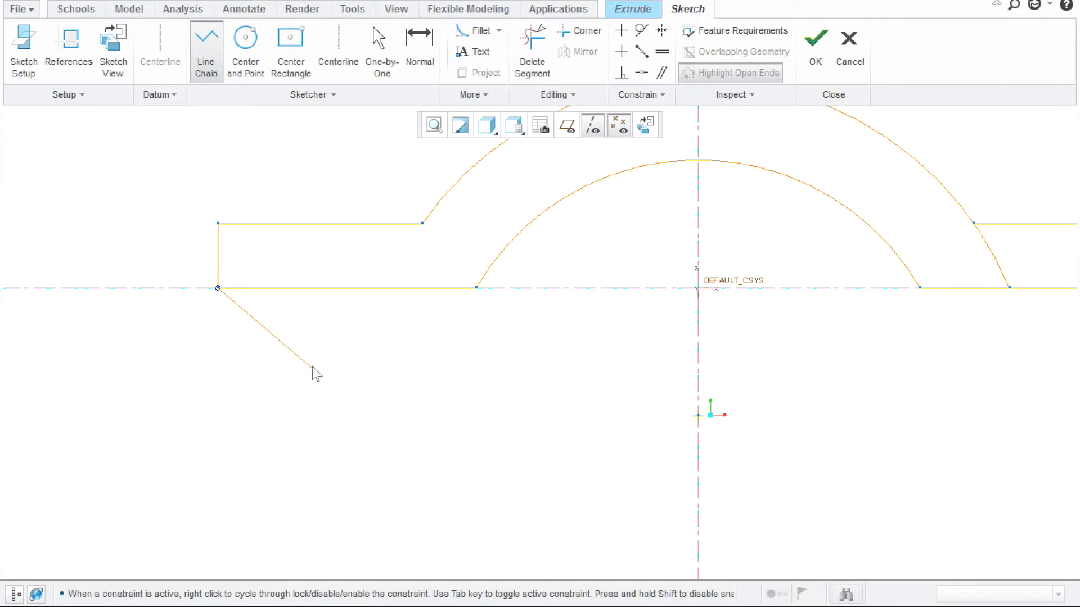
pyautogui.middleClick(409, 429)
pyautogui.middleClick(409, 428)
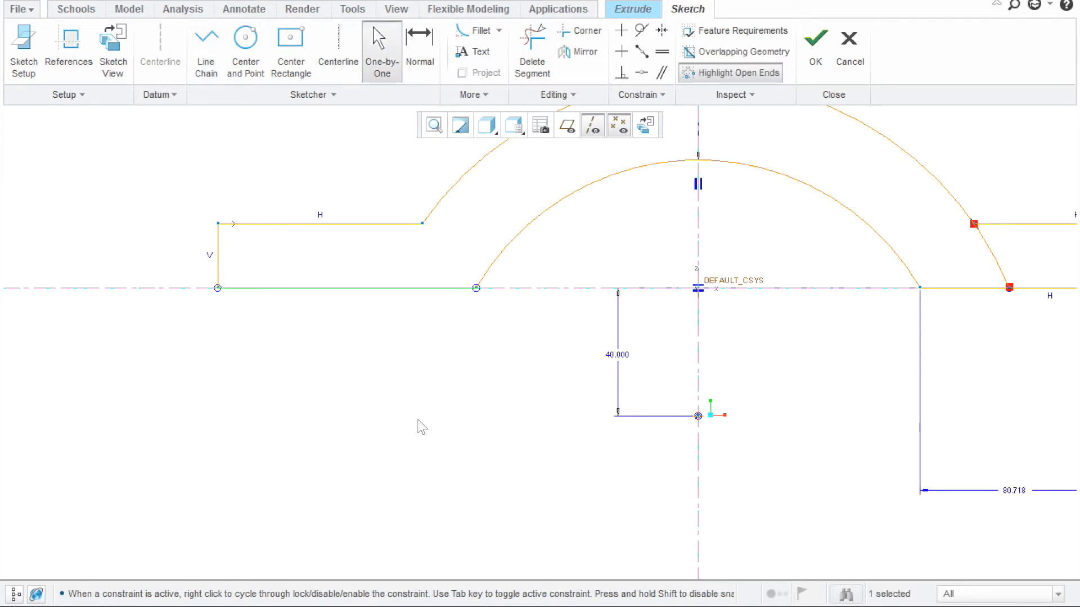
# Reposition the inner and outer arc radius dimensions above the profile, clear of the vertical centerline
pyautogui.scroll(-4, 380, 388)
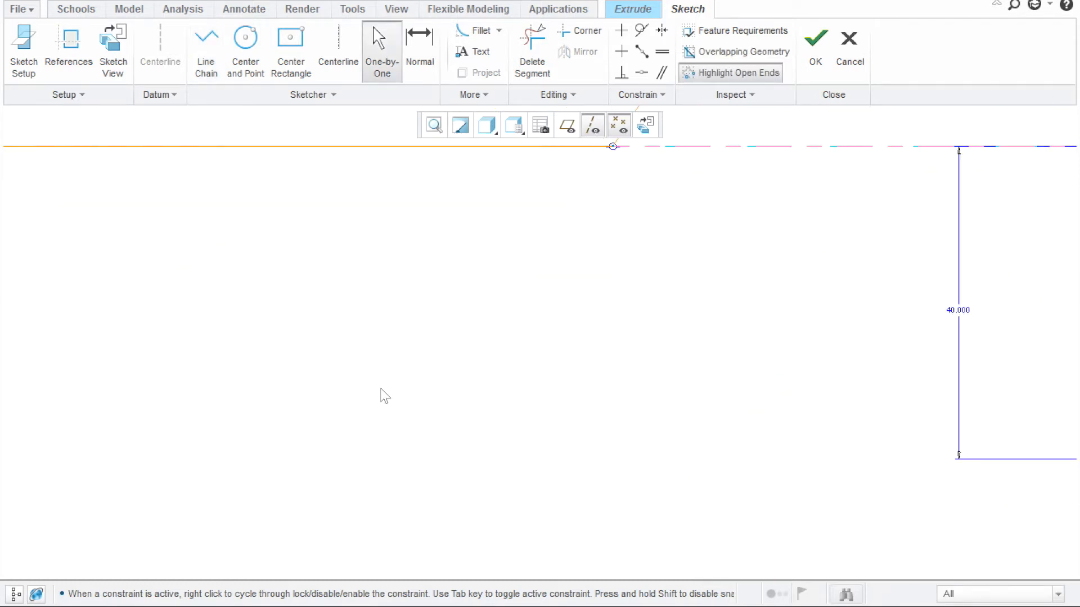
pyautogui.click(433, 125)
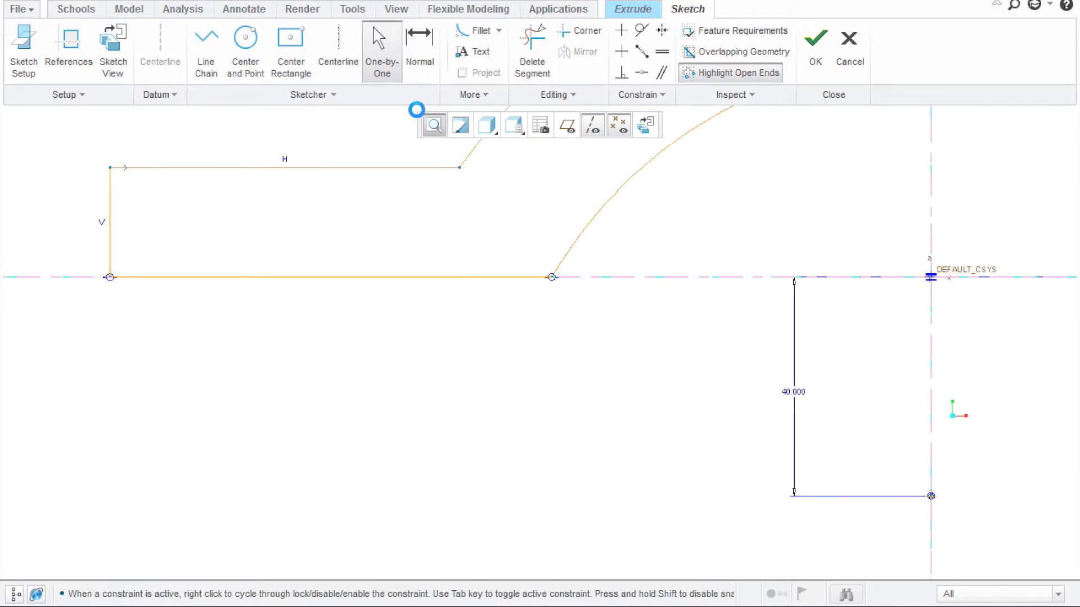
pyautogui.scroll(1, 686, 243)
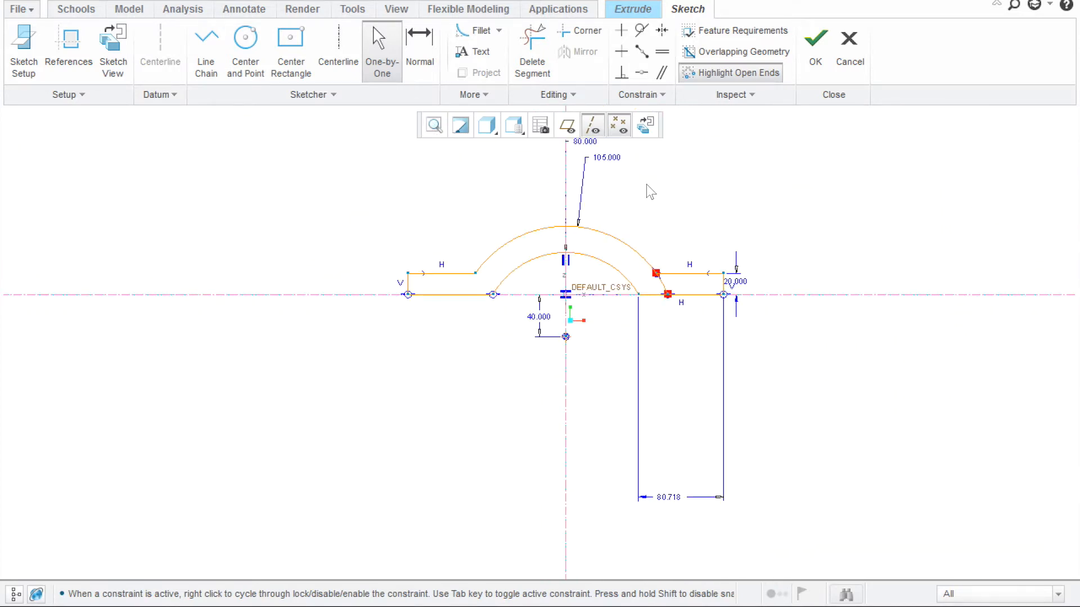
pyautogui.moveTo(613, 157); pyautogui.dragTo(621, 185)
pyautogui.moveTo(585, 142); pyautogui.dragTo(618, 154)
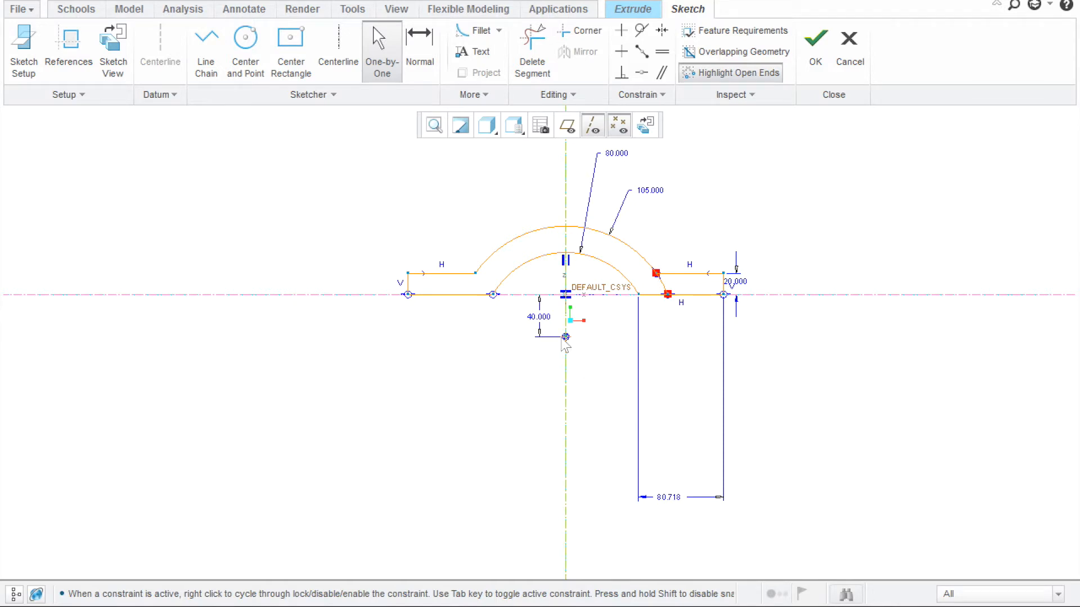
# Trim the leftover outer arc segment crossing the right leg to close the profile
pyautogui.scroll(2, 573, 345)
pyautogui.scroll(-4, 537, 322)
pyautogui.scroll(-2, 536, 322)
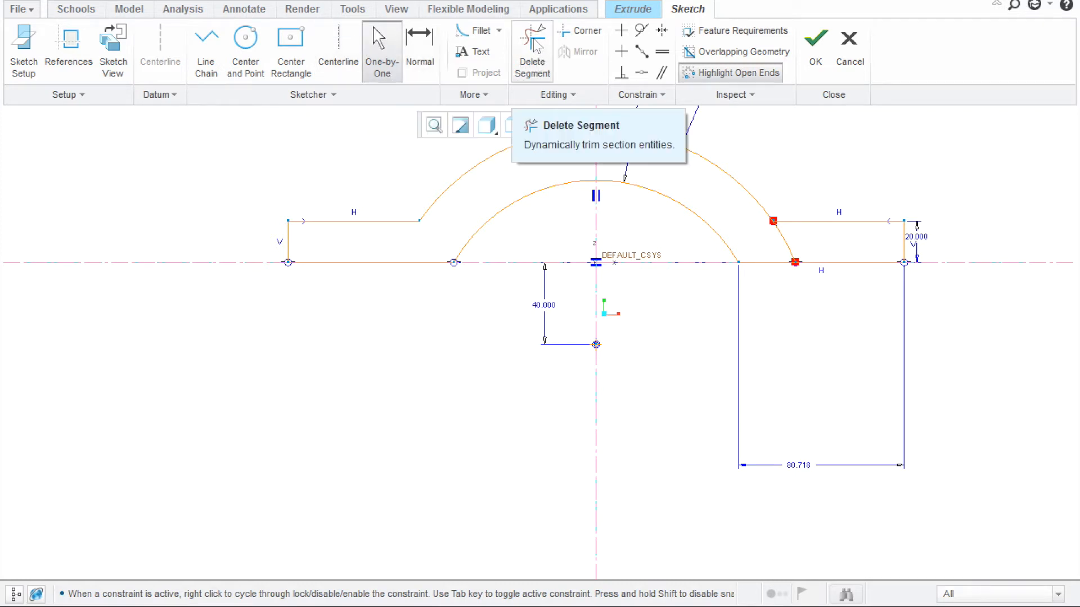
pyautogui.click(523, 69)
pyautogui.moveTo(793, 235); pyautogui.dragTo(776, 238)
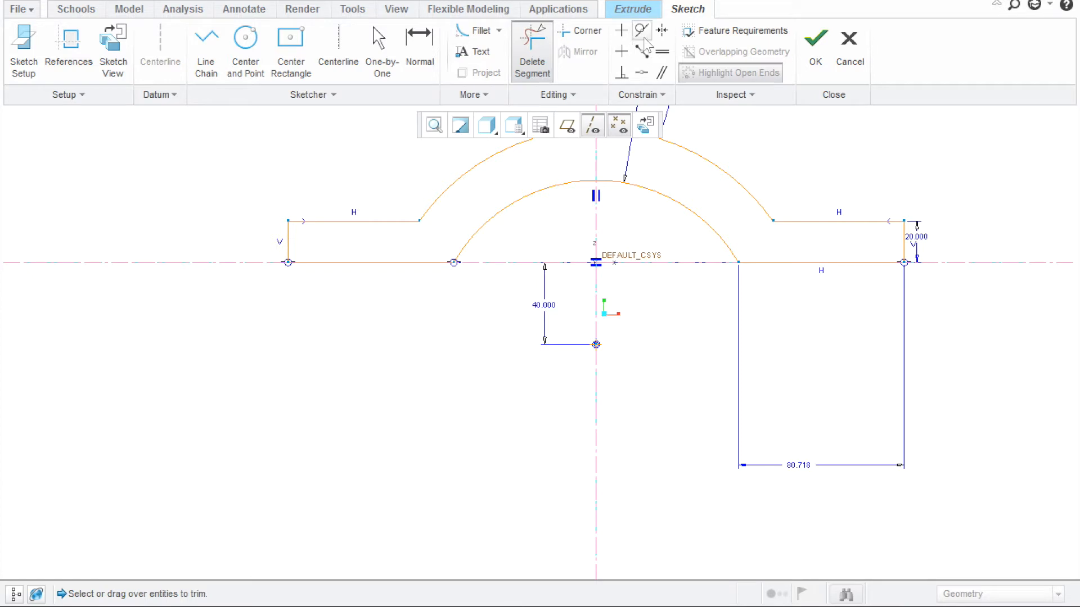
# Make the inner arc's endpoints symmetric about the vertical centerline, deleting the conflicting Point On Entity constraint
pyautogui.click(660, 35)
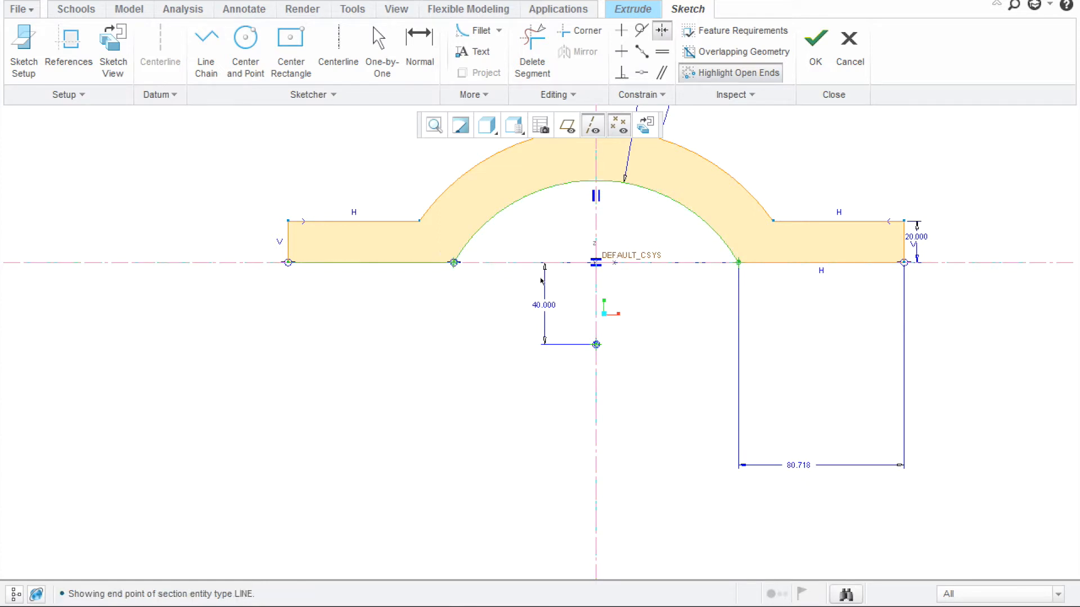
pyautogui.click(593, 286)
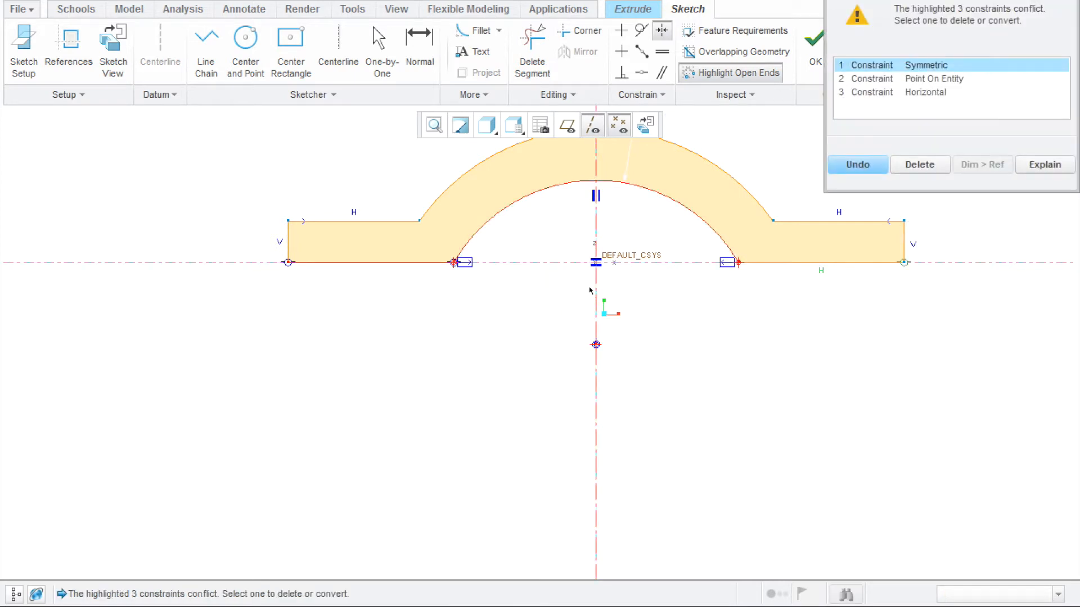
pyautogui.click(914, 79)
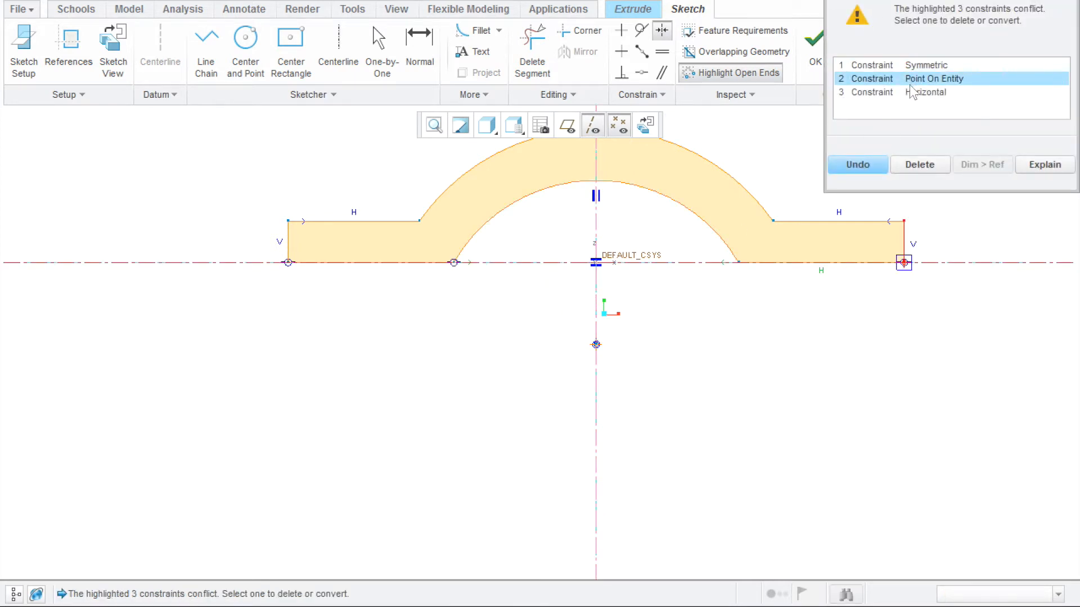
pyautogui.click(917, 167)
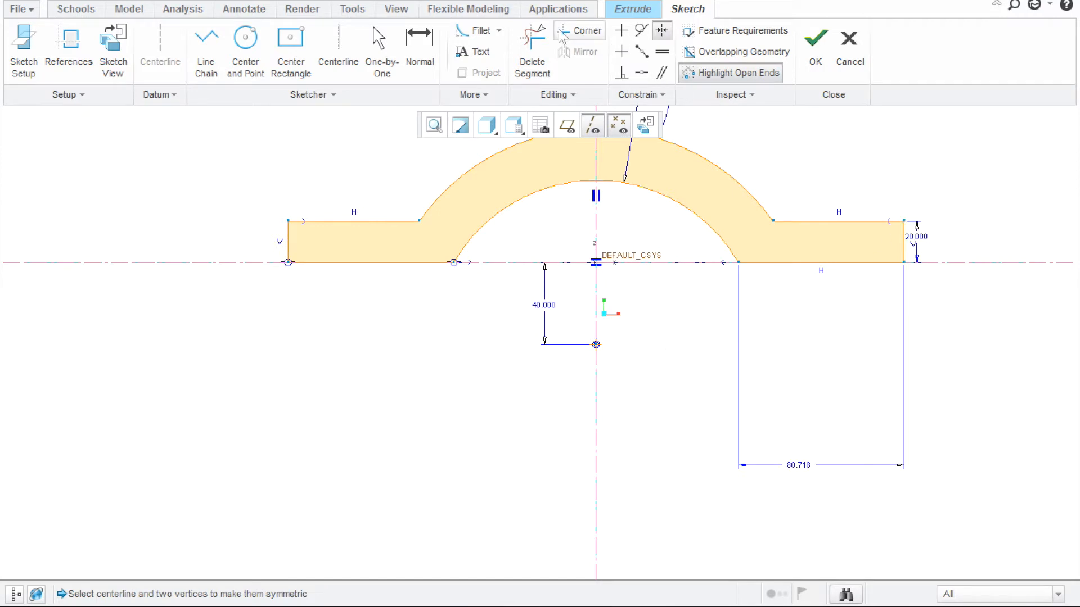
# Dimension the overall width between the profile's vertical end edges in place of the right leg's conflicting length dimension, and move it closer to the profile
pyautogui.click(423, 38)
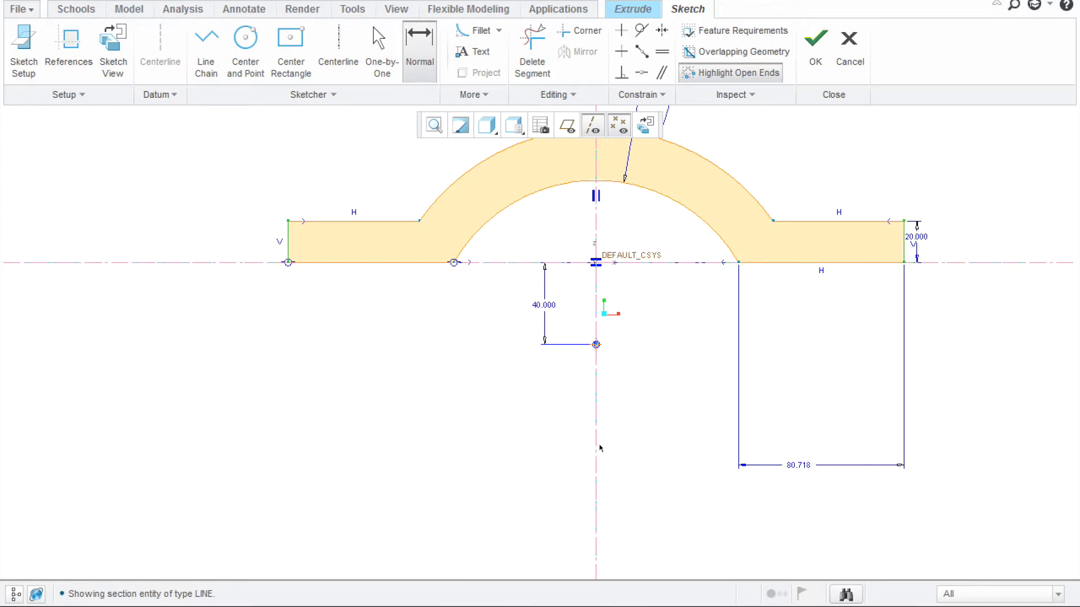
pyautogui.middleClick(610, 458)
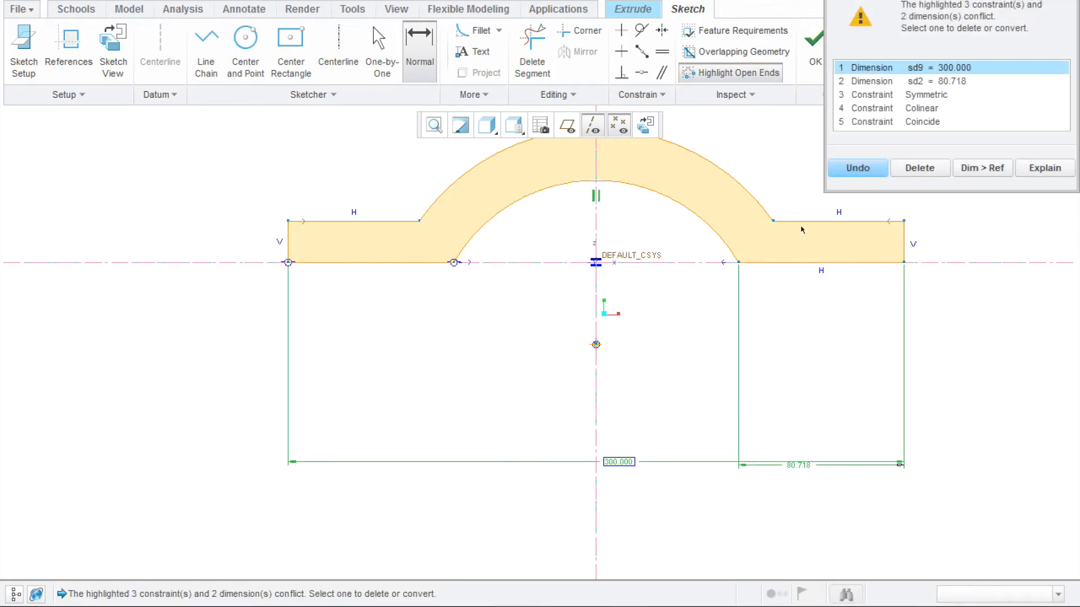
pyautogui.click(885, 84)
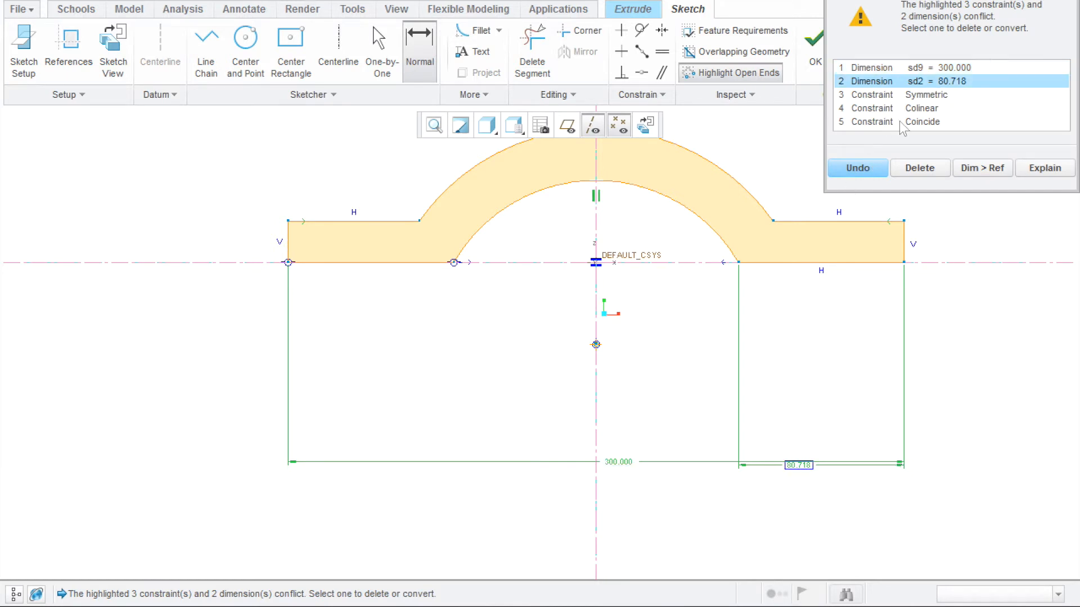
pyautogui.click(921, 169)
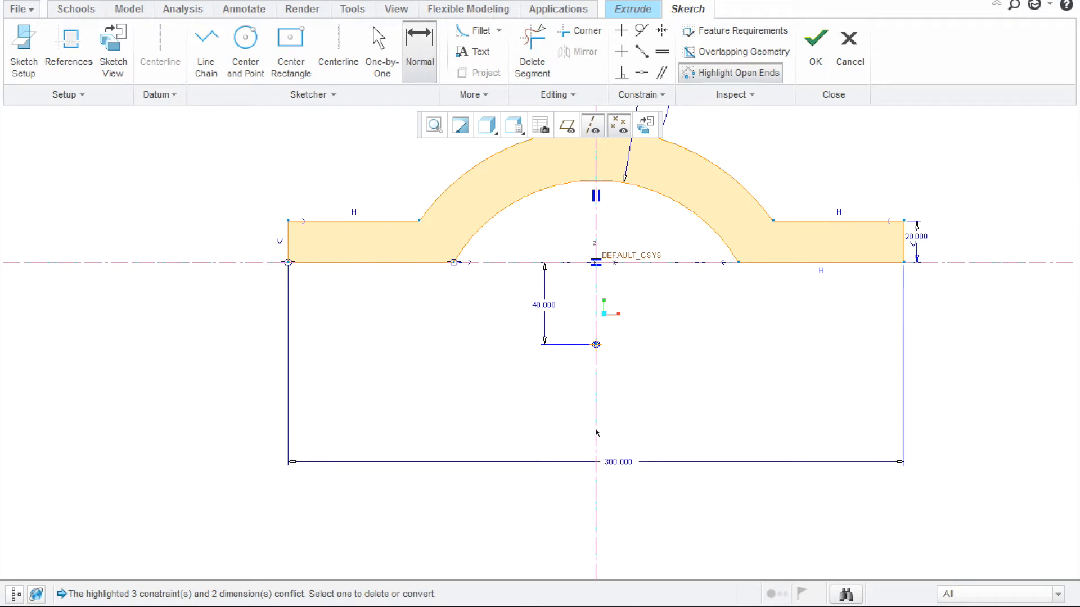
pyautogui.middleClick(624, 448)
pyautogui.moveTo(629, 462); pyautogui.dragTo(600, 351)
pyautogui.scroll(-6, 661, 378)
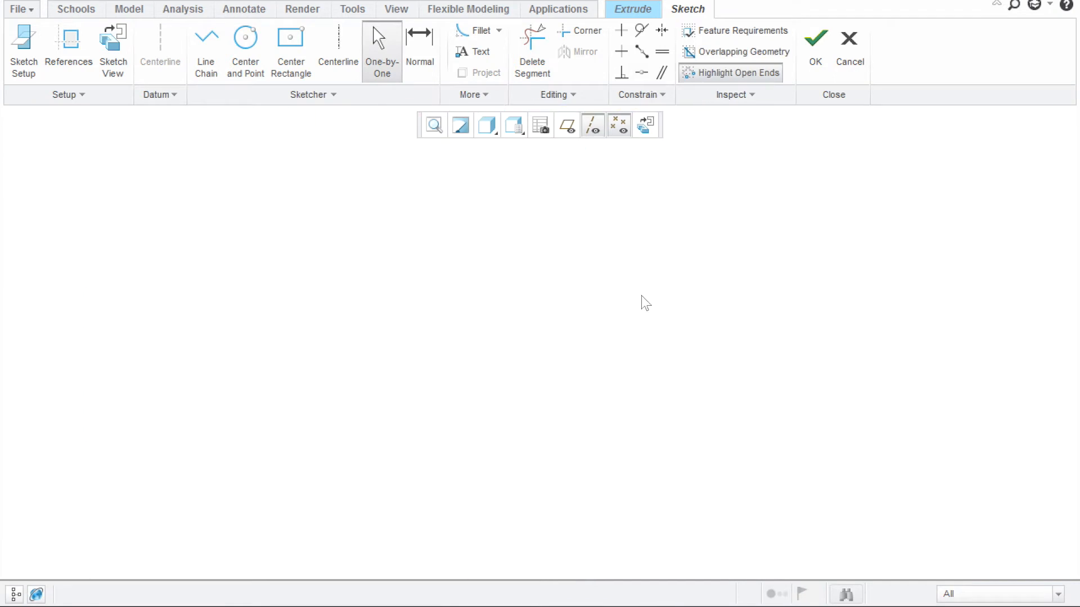
# Move the 300 overall width dimension lower, clear of the arc center point below the profile
pyautogui.click(434, 131)
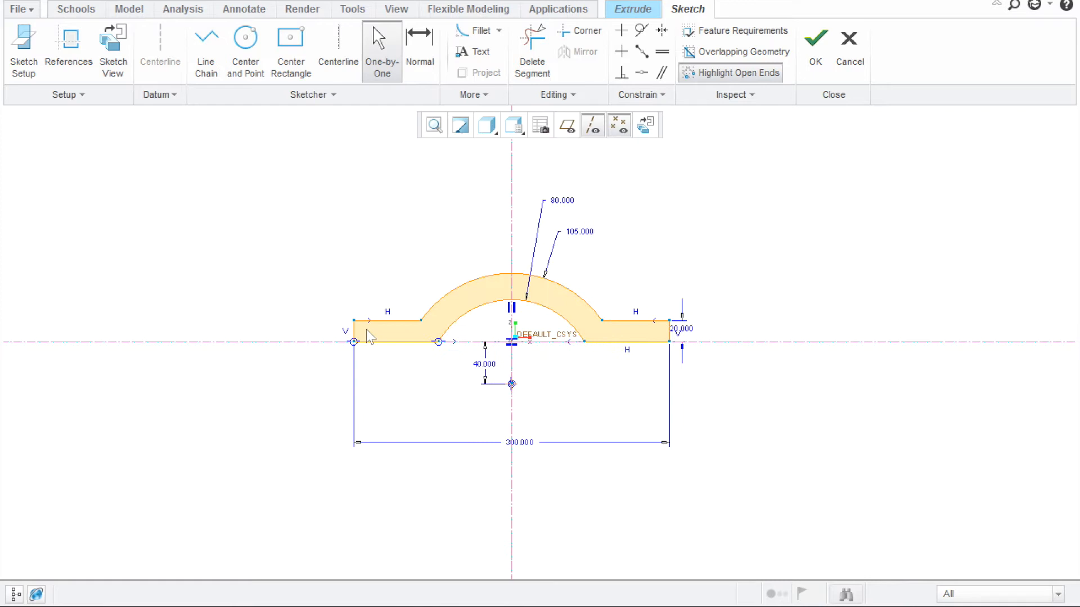
pyautogui.scroll(3, 366, 338)
pyautogui.scroll(-5, 360, 336)
pyautogui.scroll(-2, 360, 337)
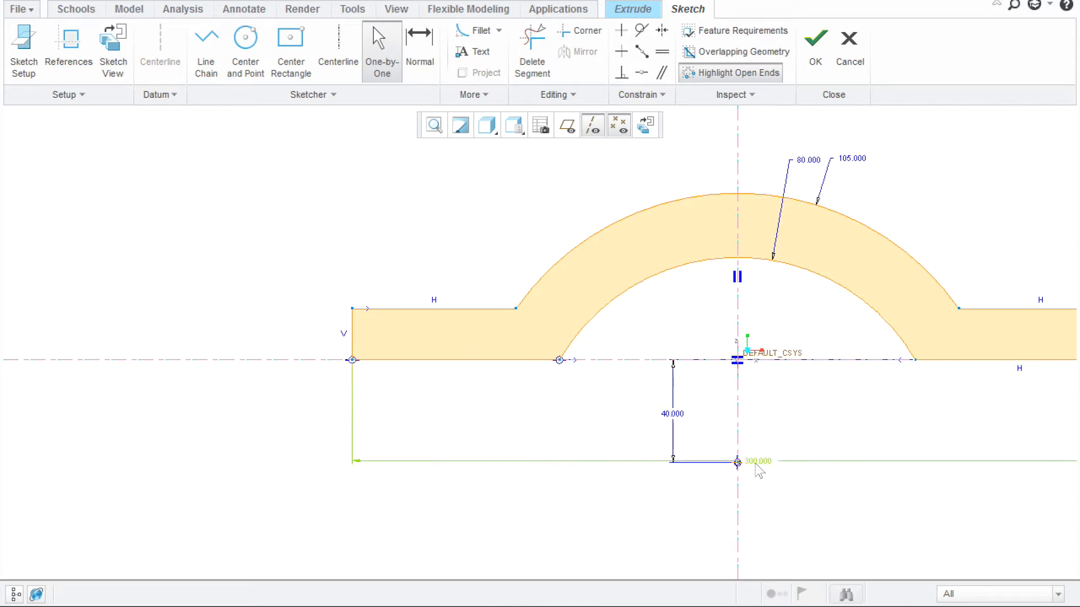
pyautogui.moveTo(758, 468); pyautogui.dragTo(752, 495)
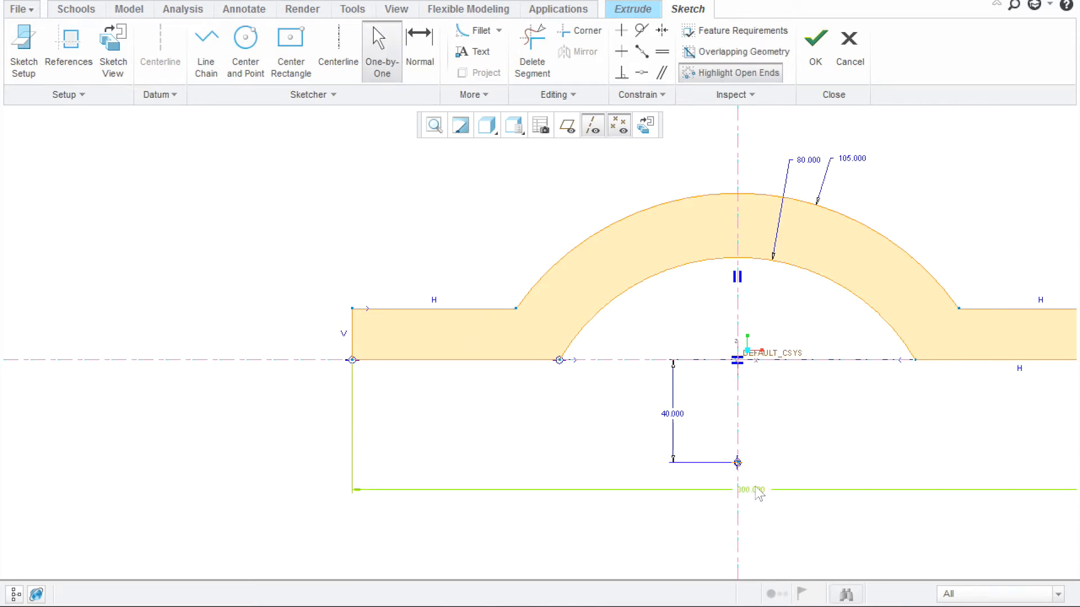
pyautogui.scroll(3, 714, 270)
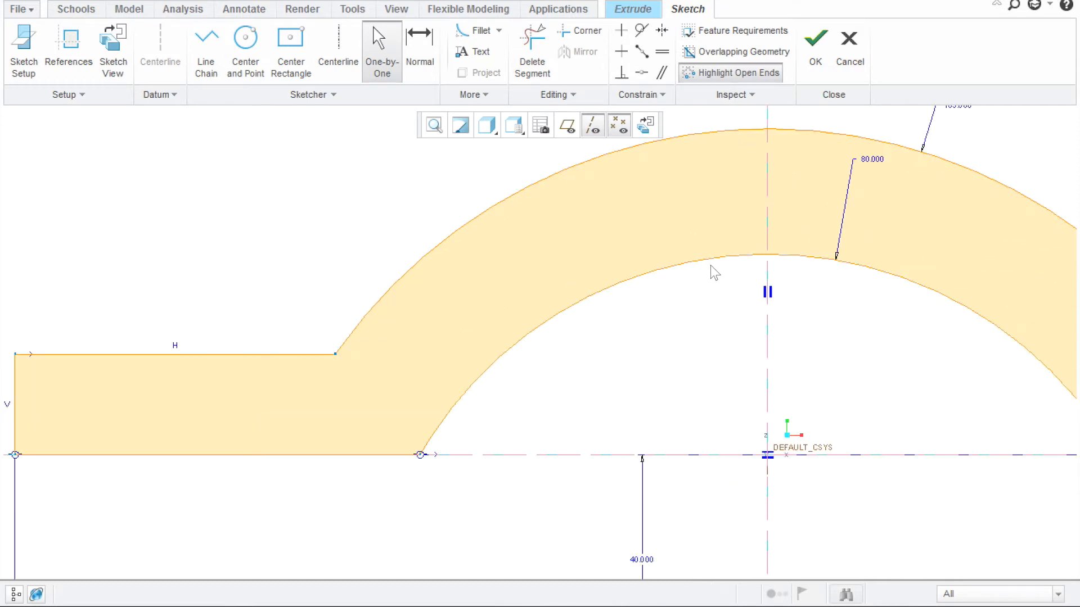
# Finish the flanged arch sketch and extrude it to a depth of 150
pyautogui.click(816, 51)
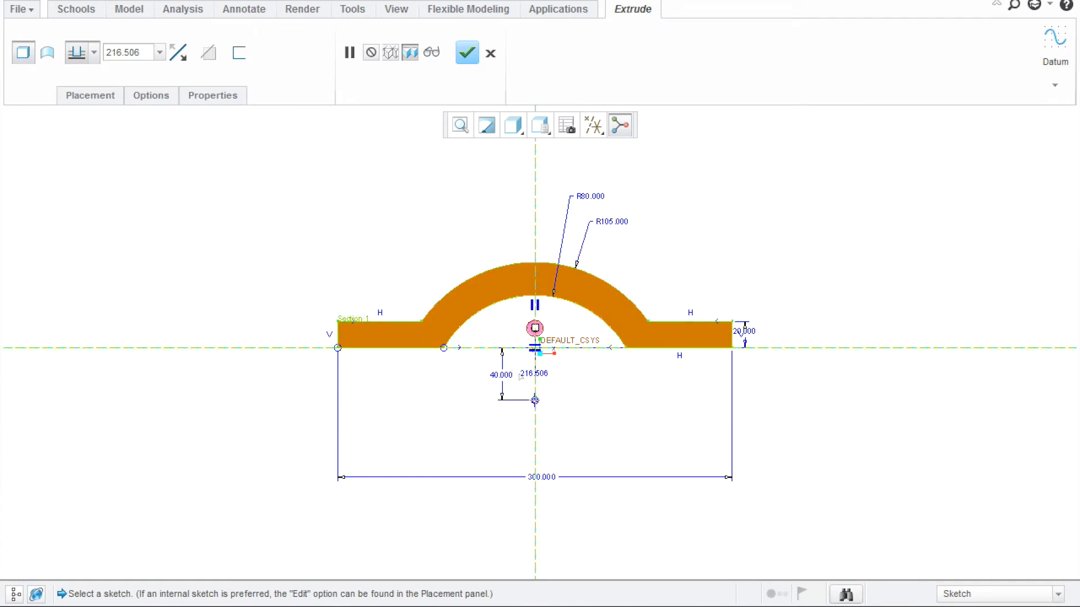
pyautogui.doubleClick(145, 51)
pyautogui.write('150')
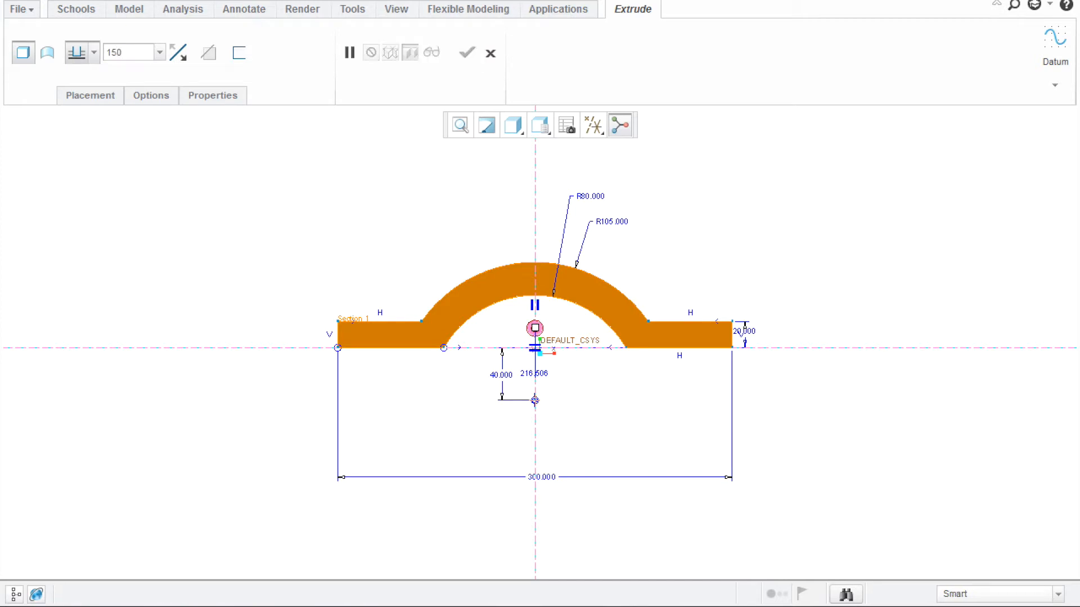
pyautogui.press('Return')
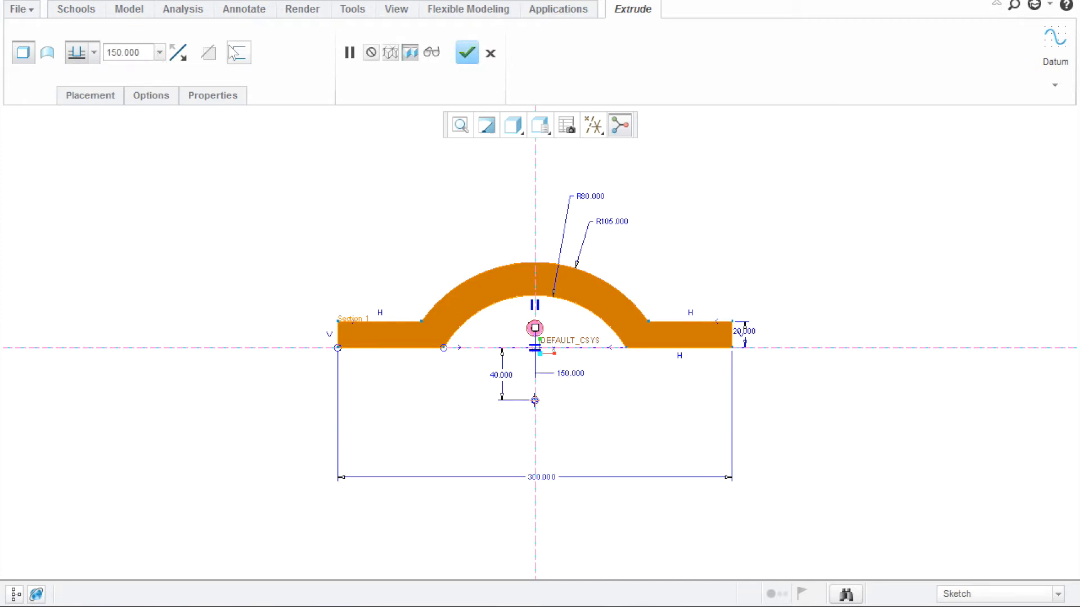
pyautogui.moveTo(648, 222); pyautogui.dragTo(630, 265, button='middle')
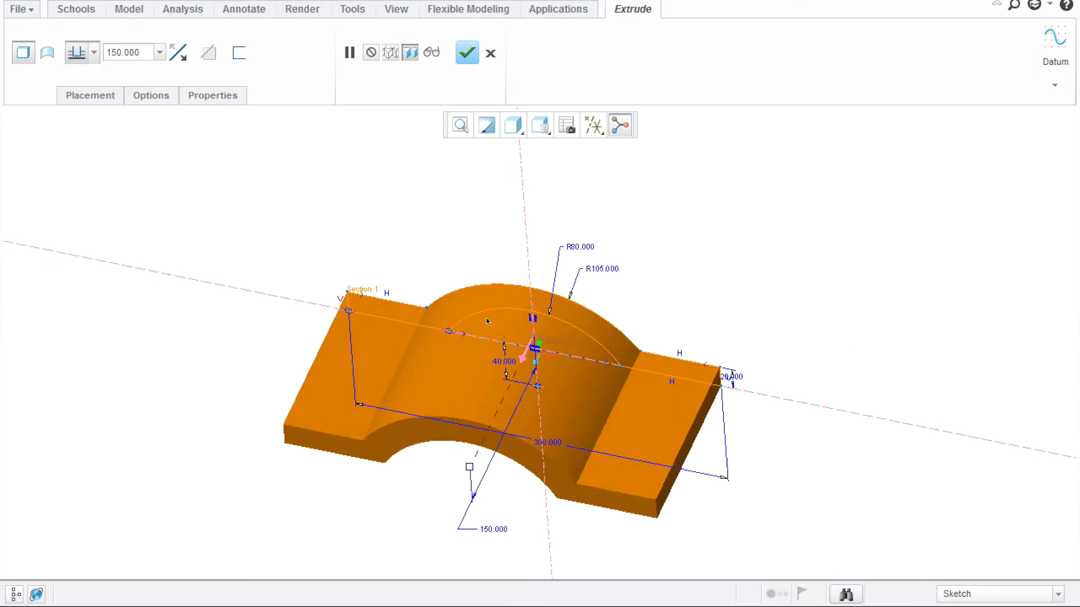
pyautogui.click(466, 53)
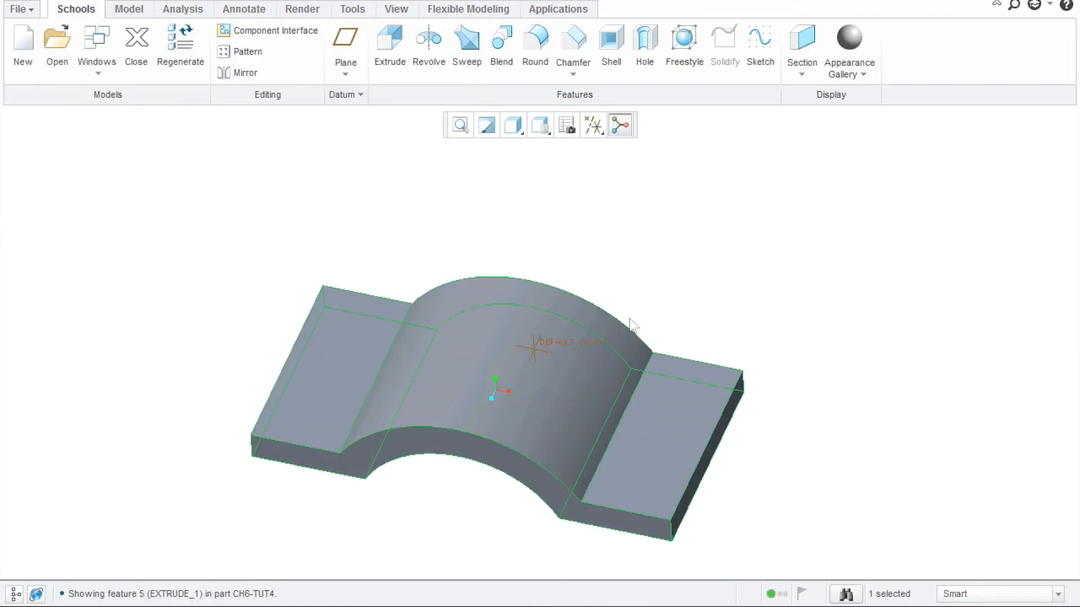
# Inspect the extruded base from different angles and check its feature in the Model Tree
pyautogui.scroll(2, 607, 278)
pyautogui.scroll(-5, 603, 287)
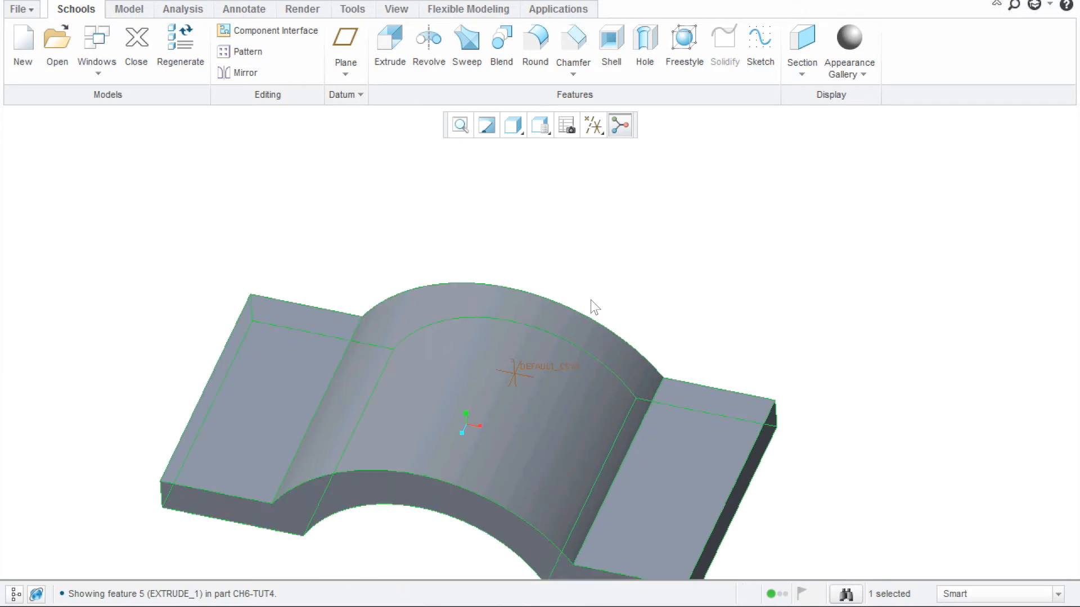
pyautogui.scroll(5, 605, 352)
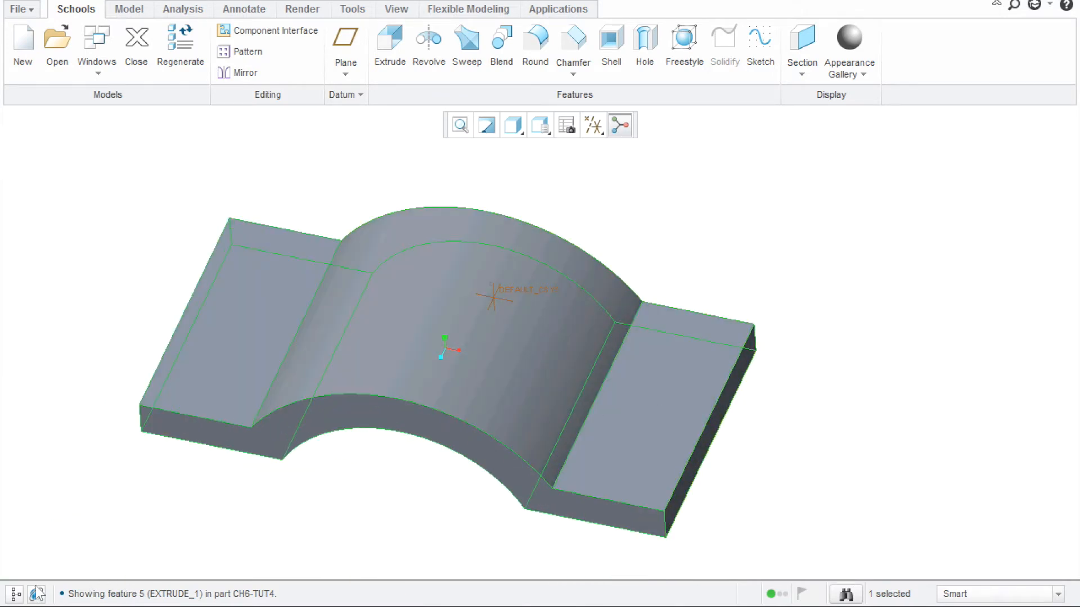
pyautogui.click(16, 594)
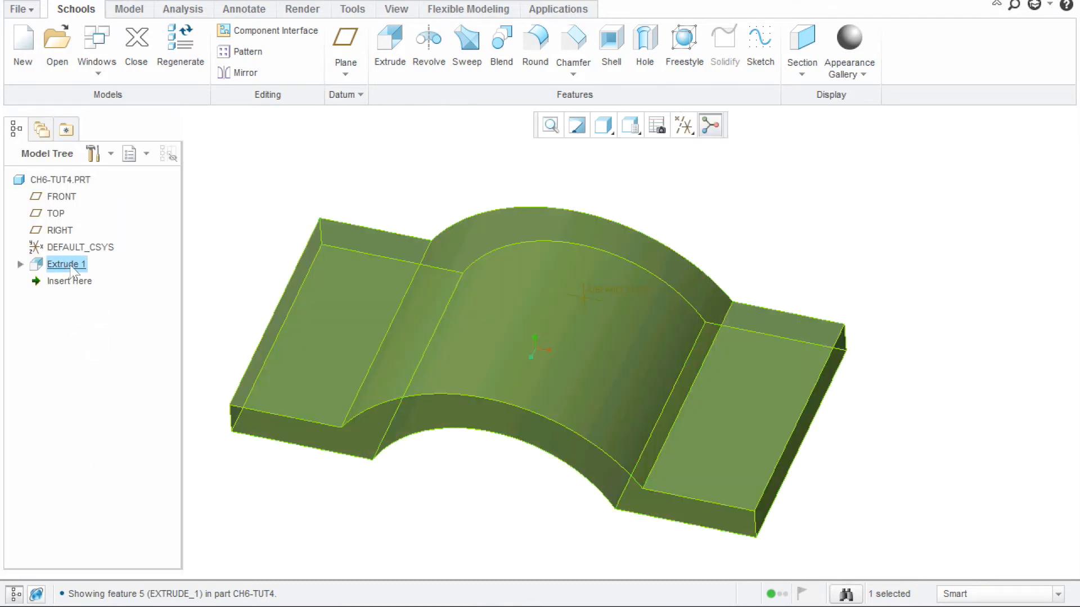
pyautogui.scroll(5, 539, 303)
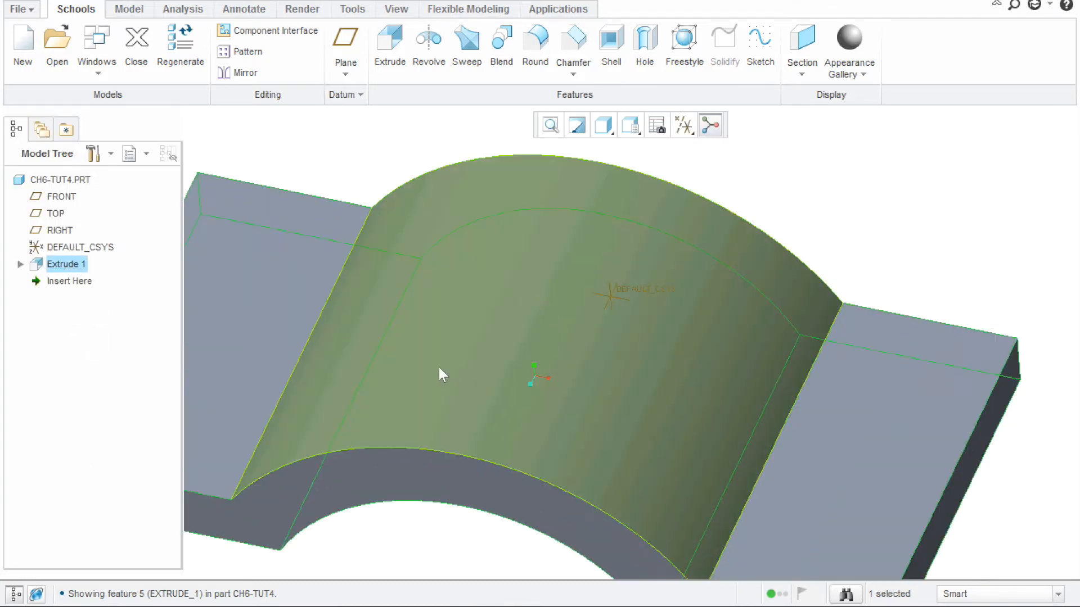
pyautogui.click(16, 594)
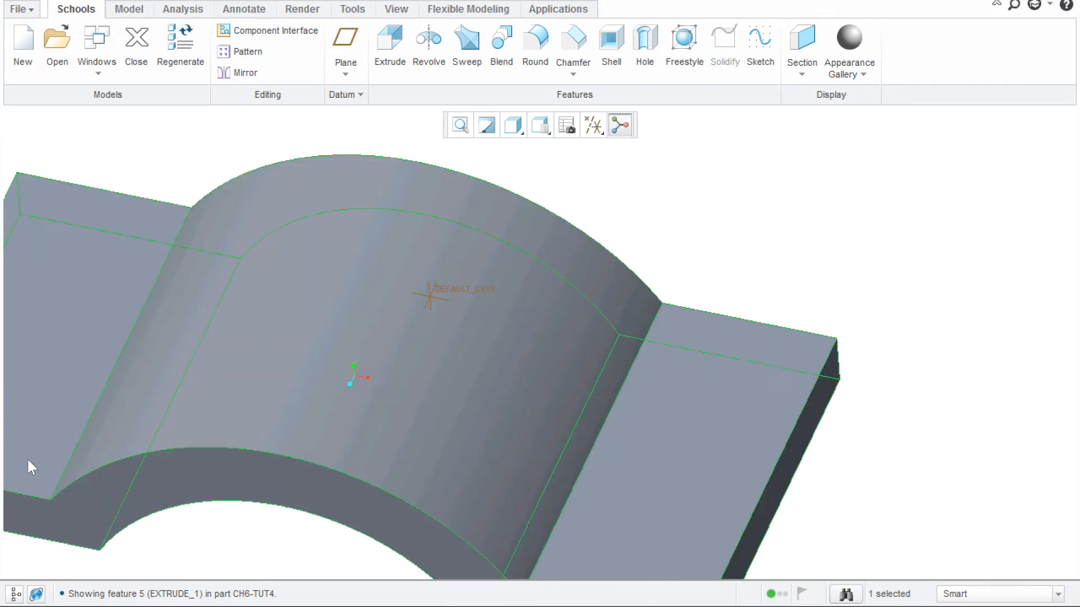
pyautogui.scroll(-2, 332, 381)
pyautogui.scroll(8, 323, 377)
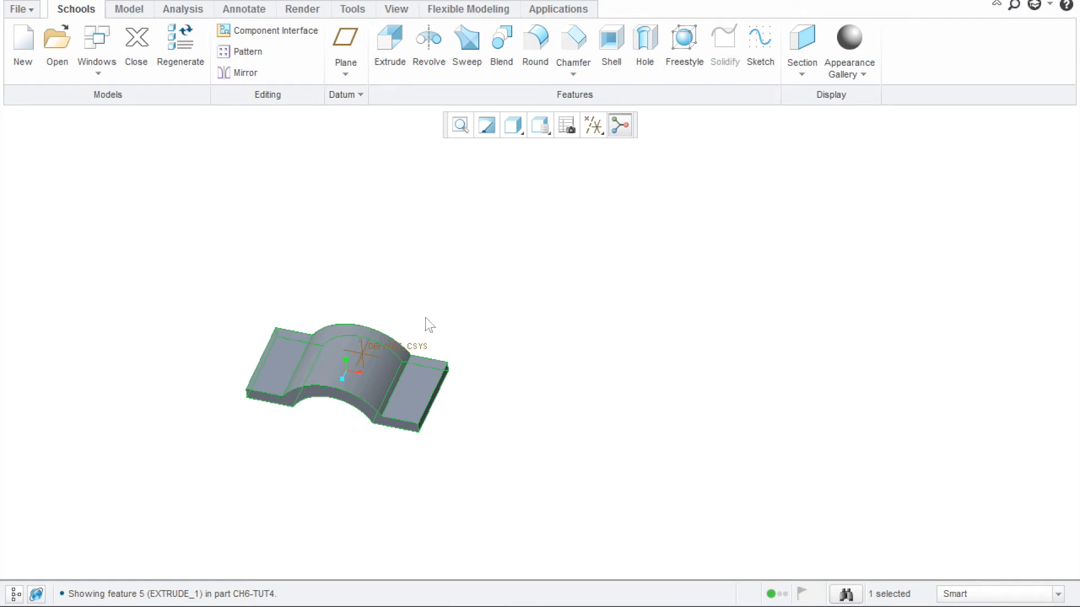
pyautogui.keyDown('shift'); pyautogui.moveTo(429, 357); pyautogui.dragTo(544, 238, button='middle'); pyautogui.keyUp('shift')
pyautogui.keyDown('shift'); pyautogui.moveTo(445, 222); pyautogui.dragTo(641, 333, button='middle'); pyautogui.keyUp('shift')
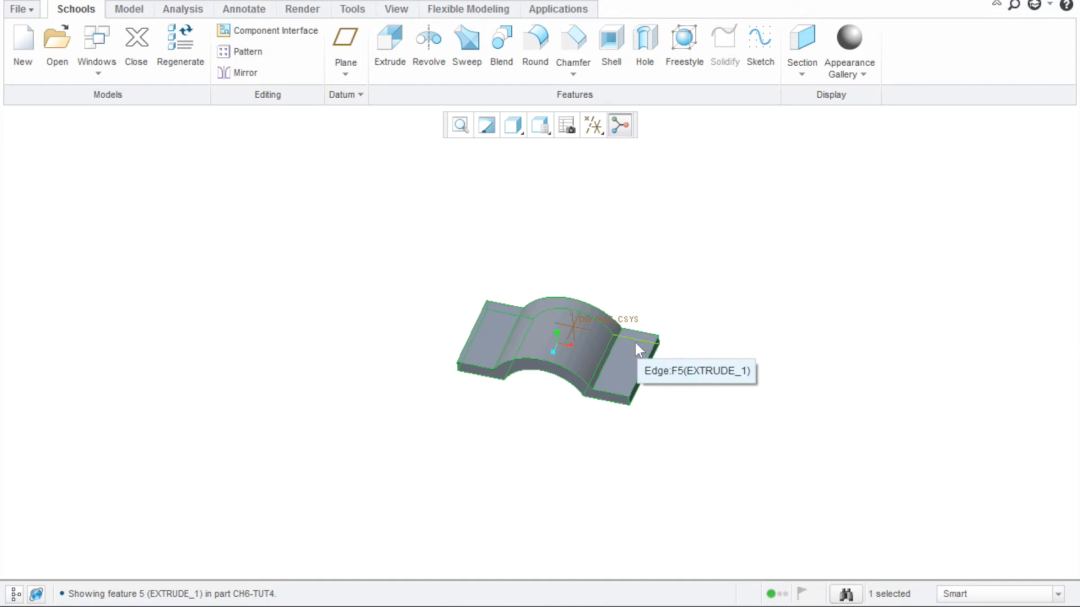
pyautogui.moveTo(694, 343)
pyautogui.mouseDown(button='middle')
pyautogui.moveTo(677, 306)
pyautogui.moveTo(667, 221)
pyautogui.moveTo(668, 299)
pyautogui.moveTo(670, 272)
pyautogui.mouseUp(button='middle')
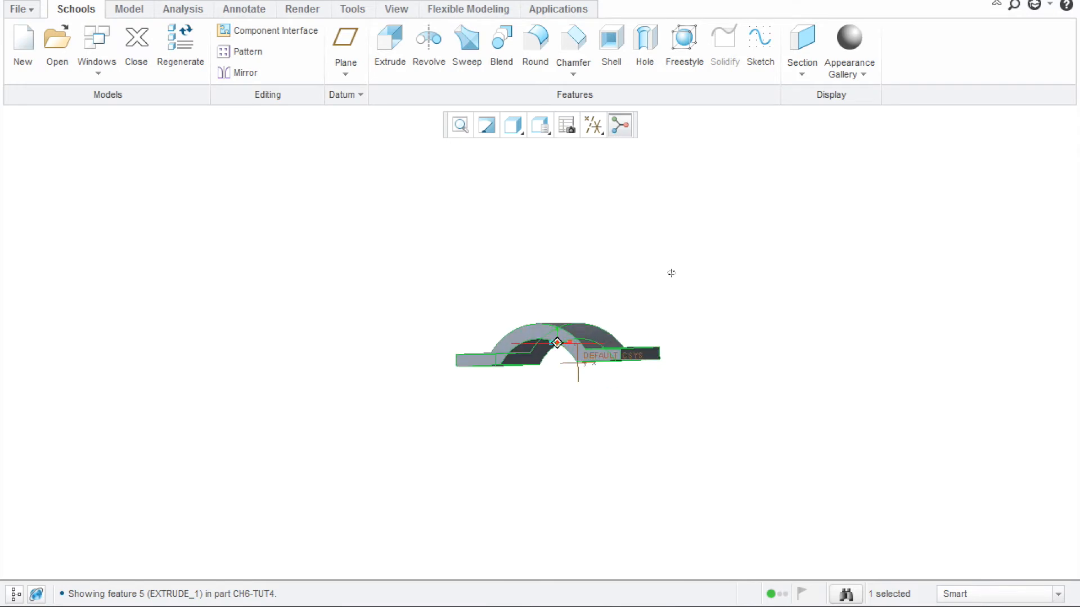
# Examine the extruded base in the FRONT and TOP orientations
pyautogui.click(541, 126)
pyautogui.click(557, 202)
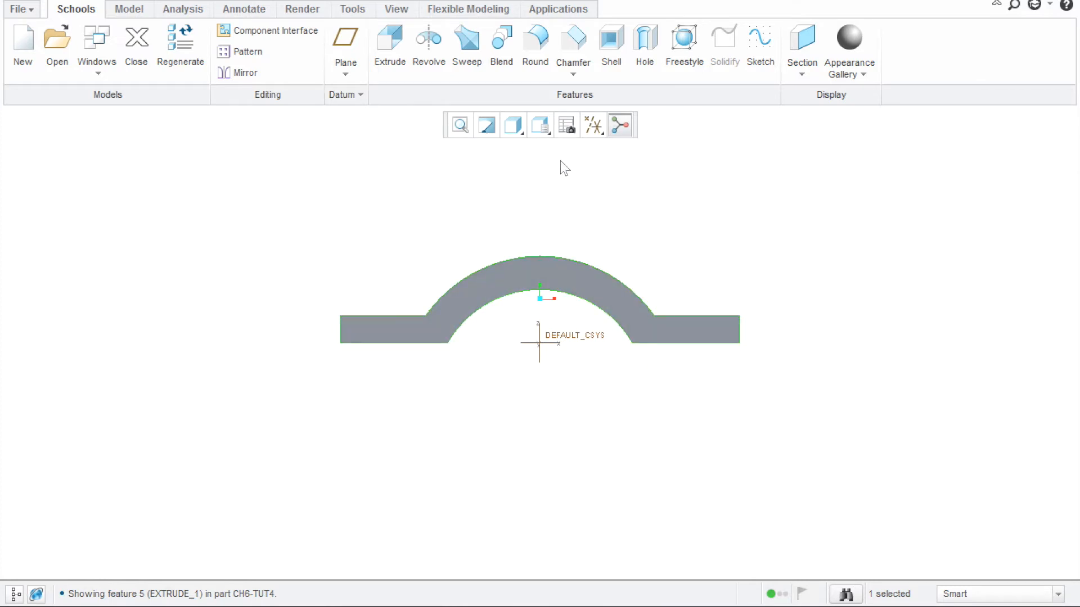
pyautogui.click(543, 128)
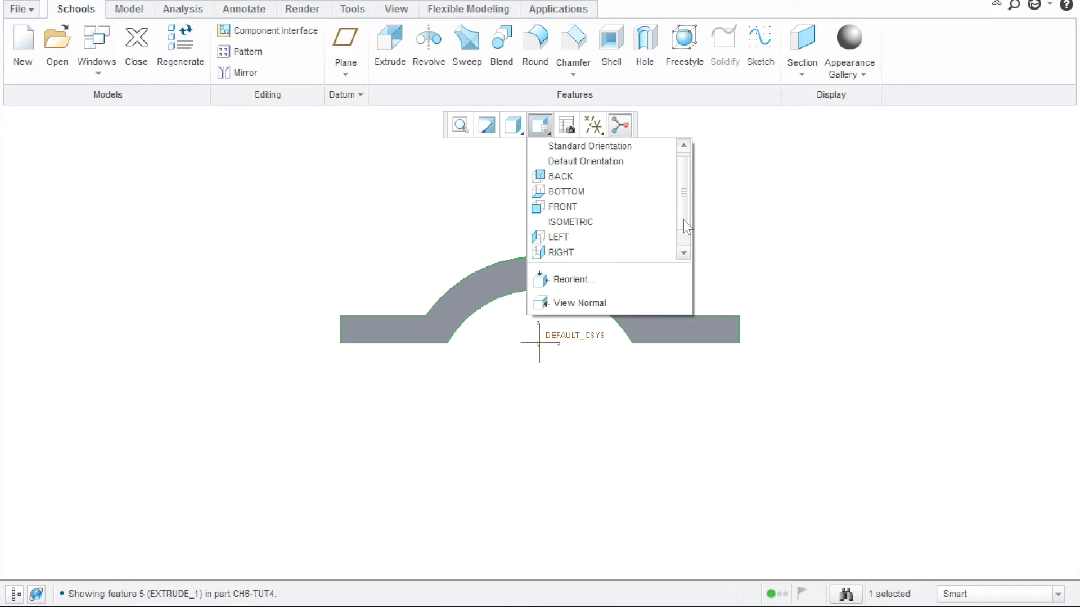
pyautogui.scroll(-1, 683, 223)
pyautogui.click(588, 230)
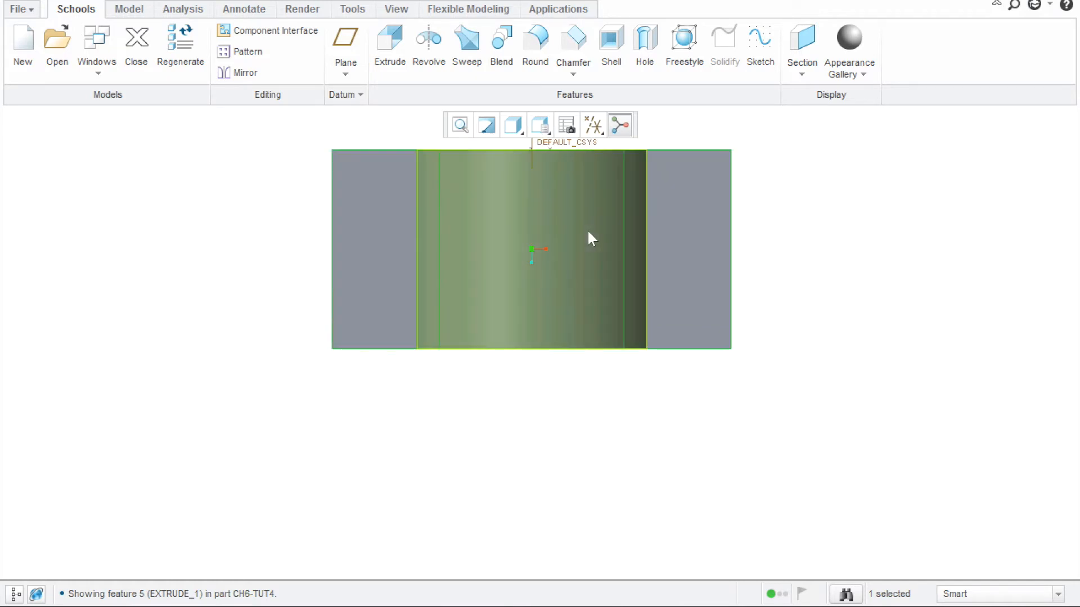
pyautogui.scroll(2, 591, 279)
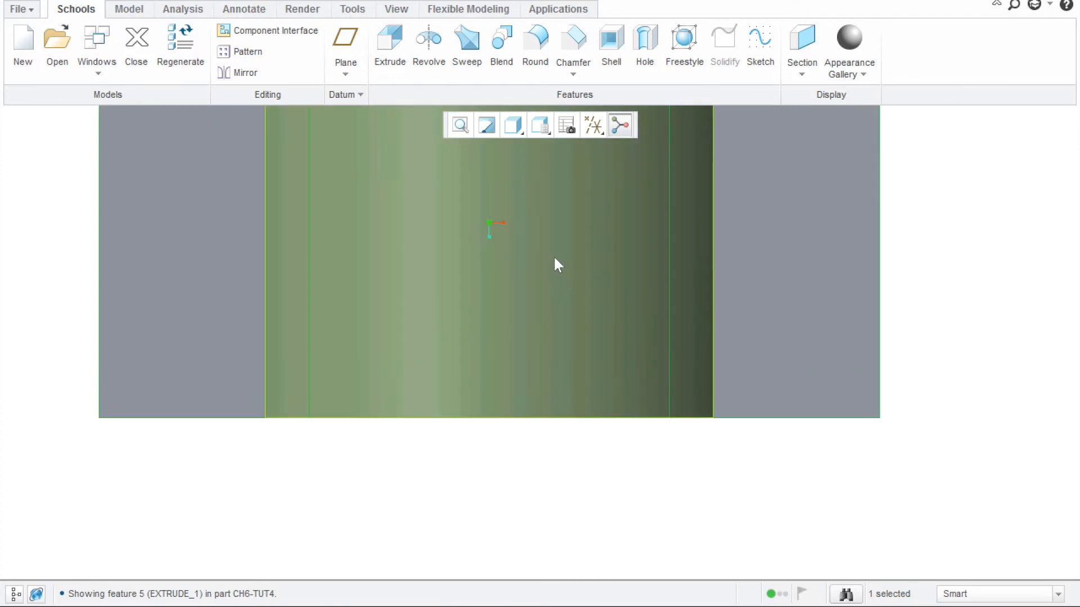
pyautogui.scroll(-2, 553, 255)
# Orient the model to the BOTTOM view and begin a new extrusion sketch on the underside of the left flange
pyautogui.click(541, 127)
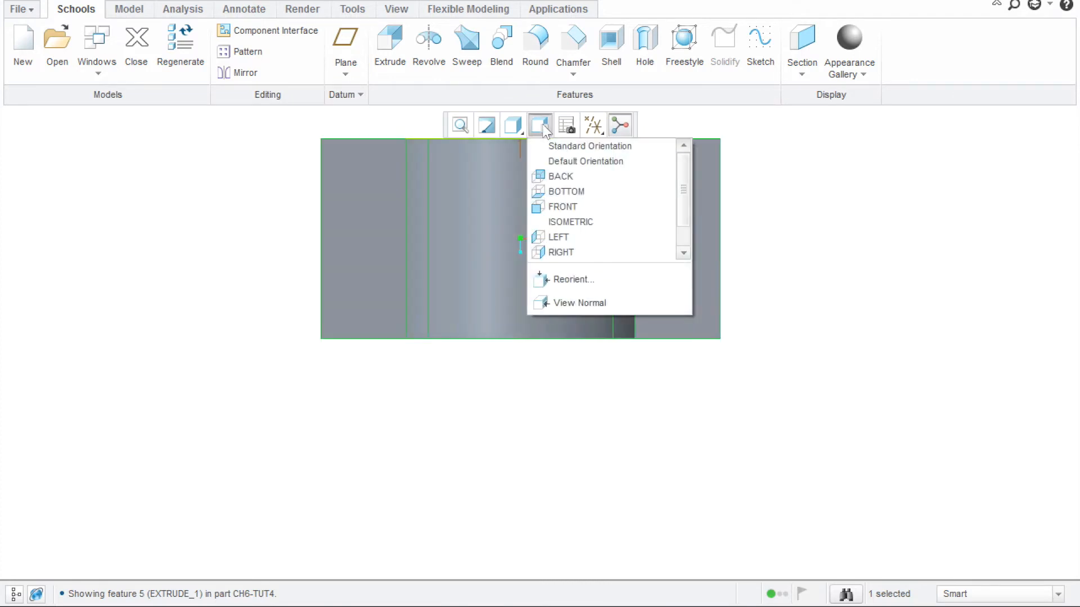
pyautogui.click(577, 193)
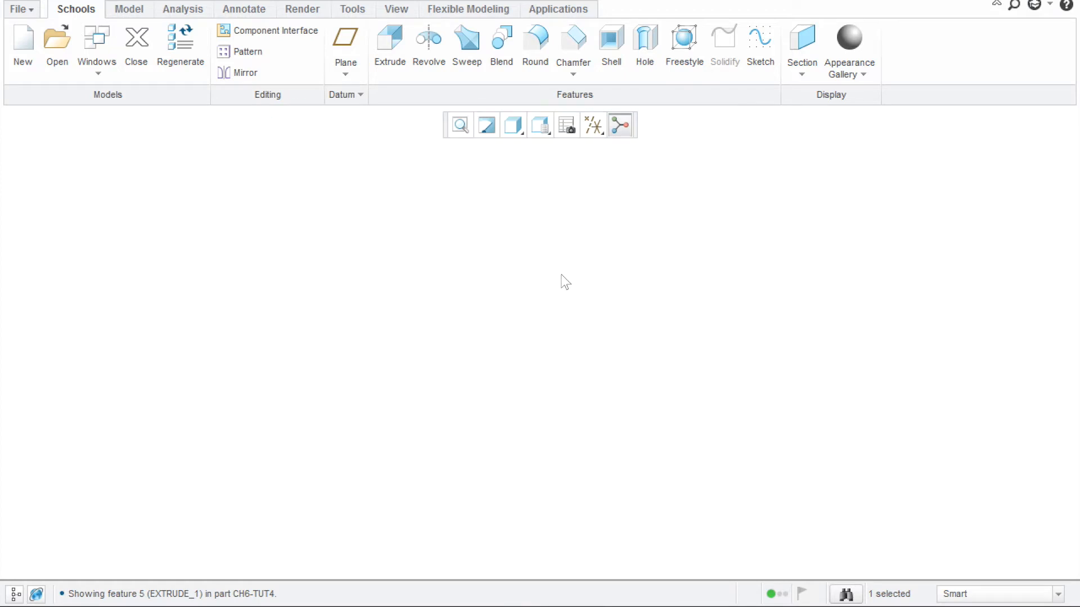
pyautogui.click(459, 127)
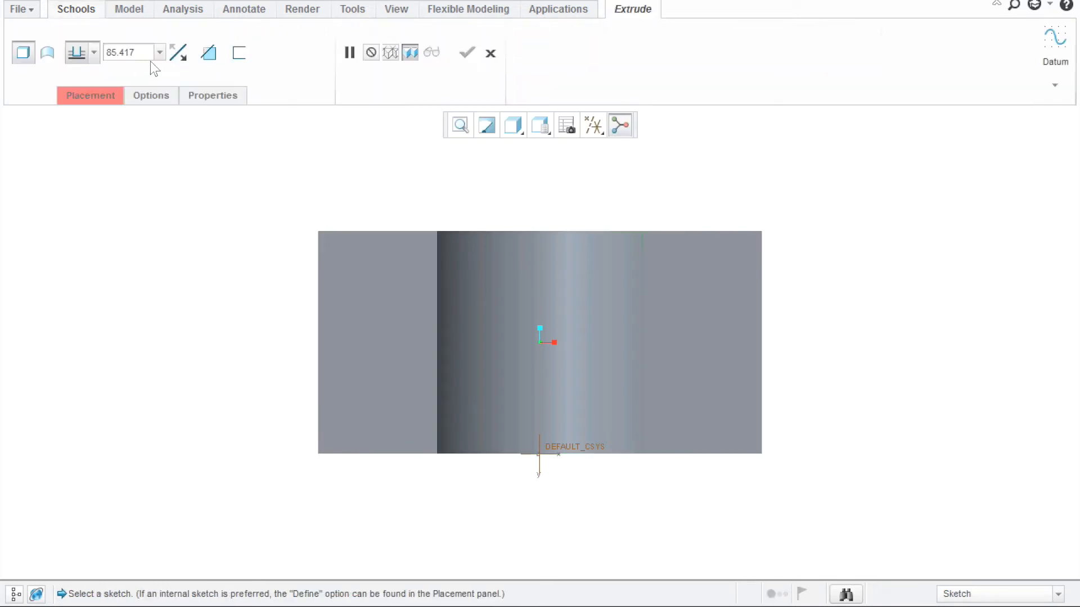
pyautogui.click(91, 96)
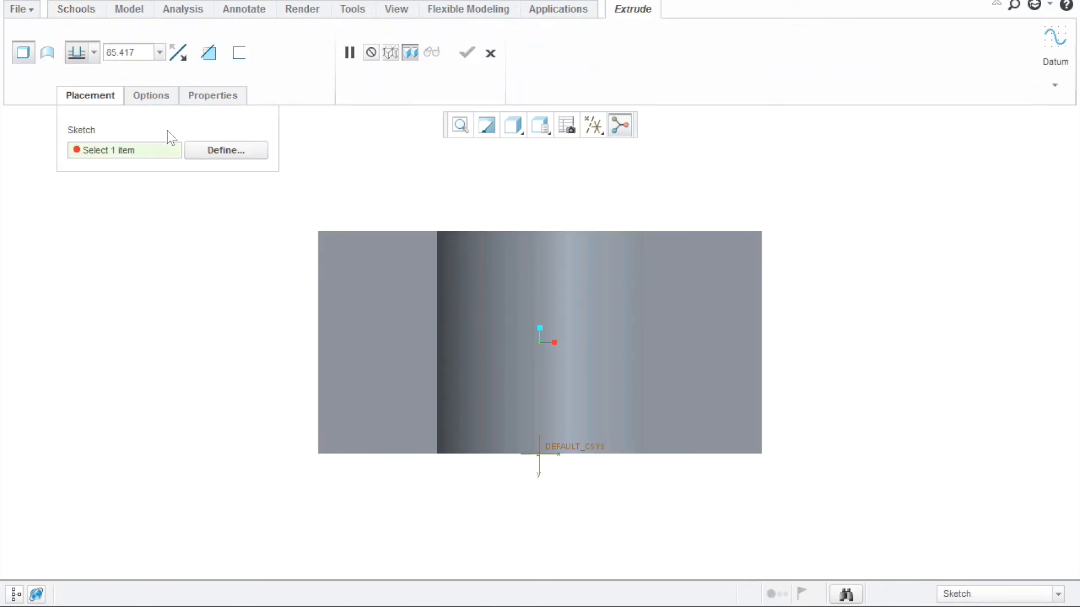
pyautogui.click(221, 152)
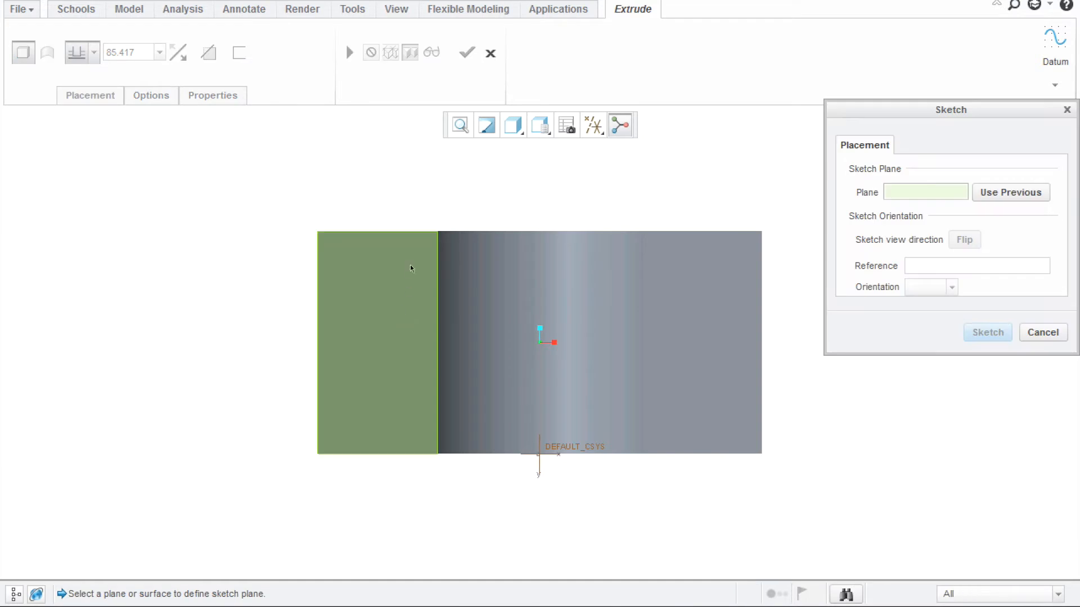
pyautogui.moveTo(417, 185); pyautogui.dragTo(392, 258, button='middle')
pyautogui.click(383, 312)
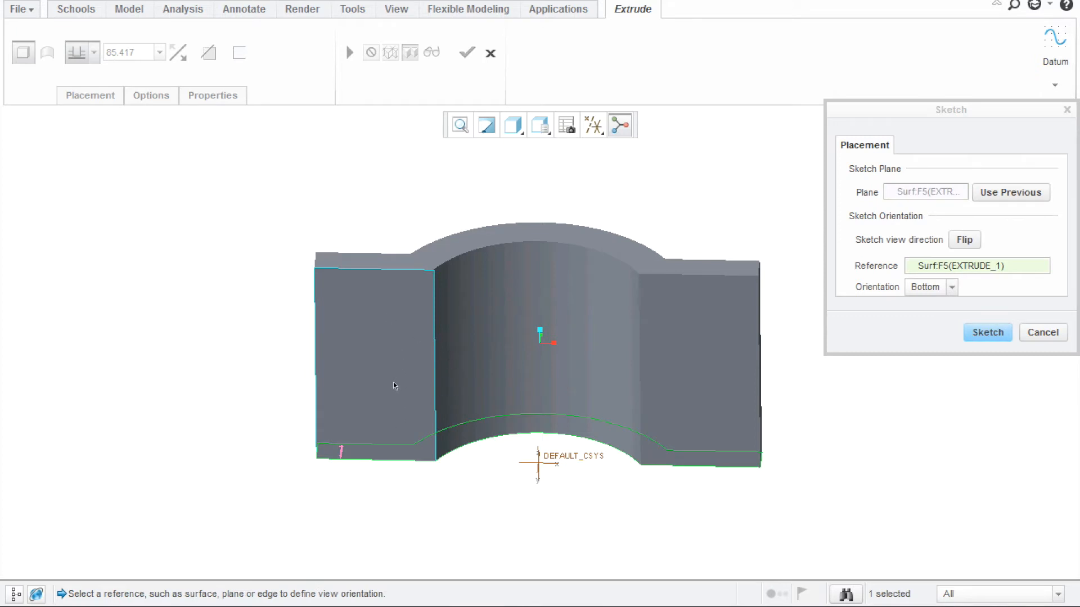
pyautogui.click(987, 332)
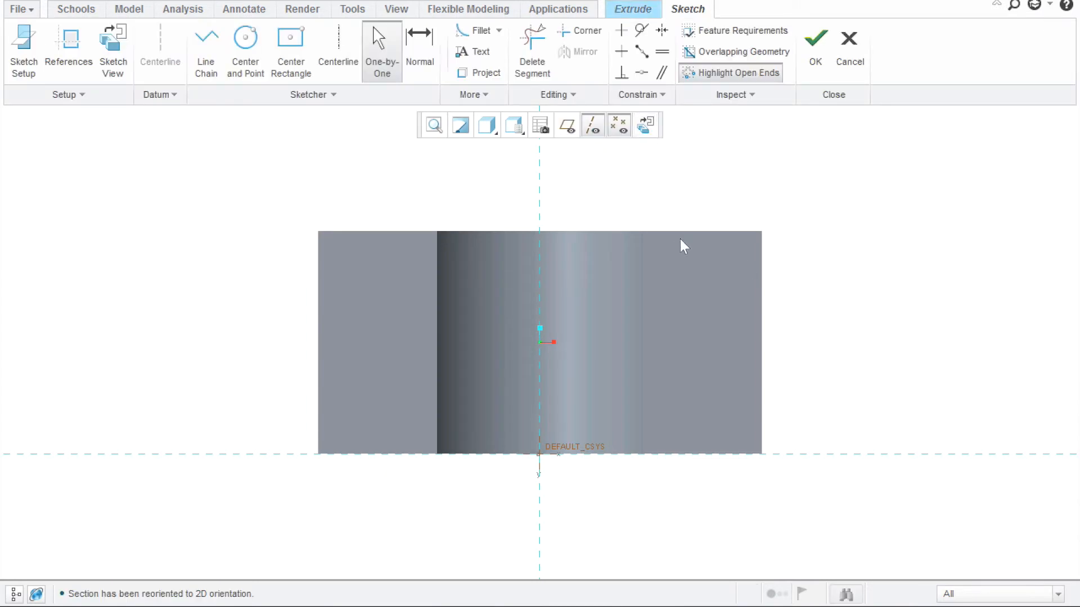
# Display the model without hidden lines and project the left flange's outer edge into the sketch as a single edge
pyautogui.click(487, 125)
pyautogui.click(509, 214)
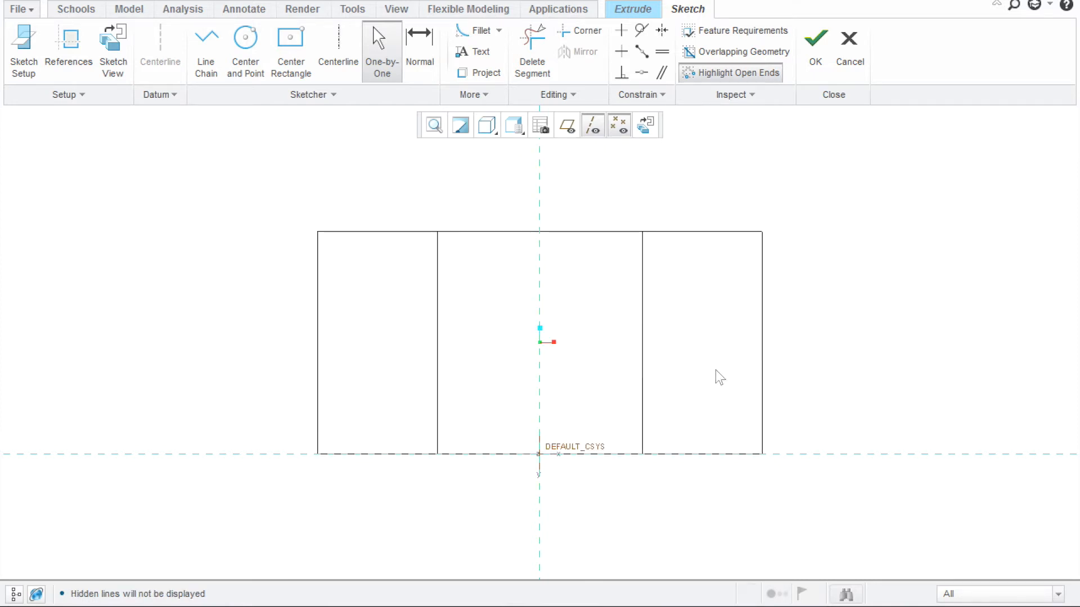
pyautogui.click(485, 73)
pyautogui.click(306, 321)
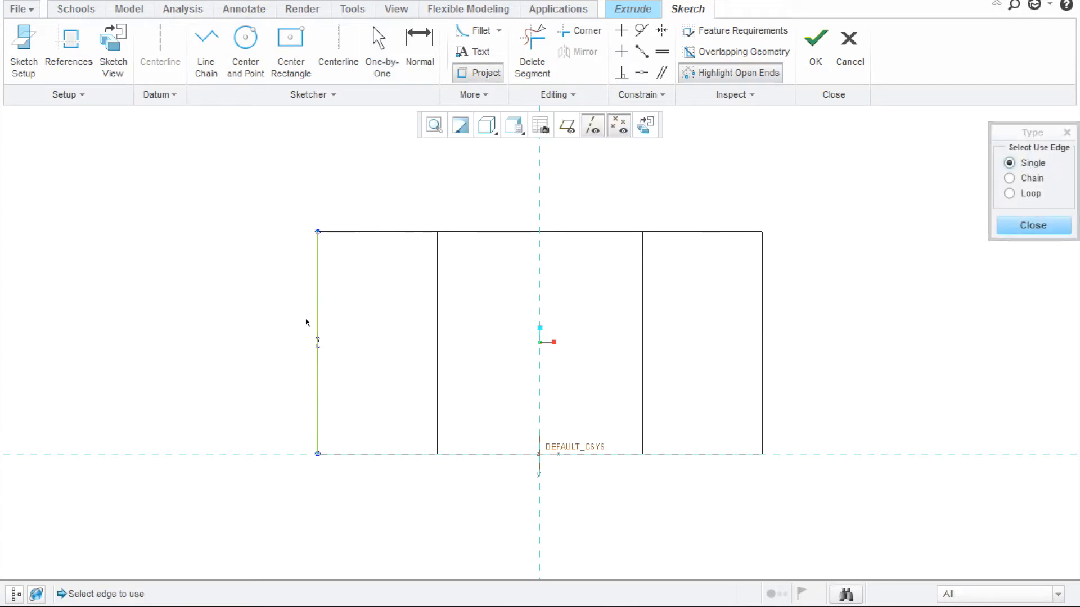
pyautogui.click(1018, 226)
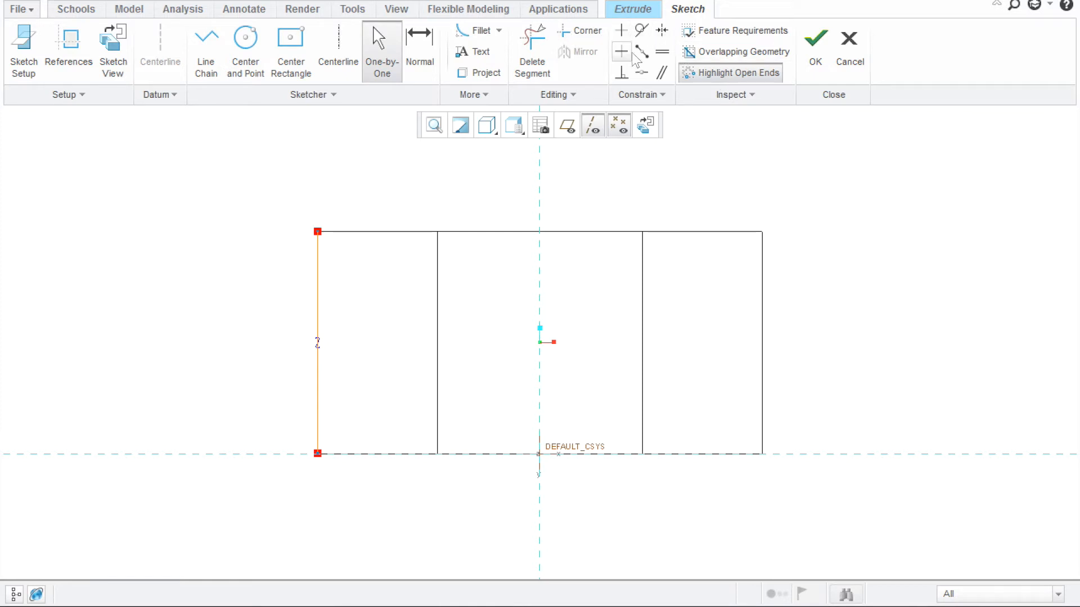
# Add a horizontal centerline through the midpoint of the projected left edge
pyautogui.click(346, 36)
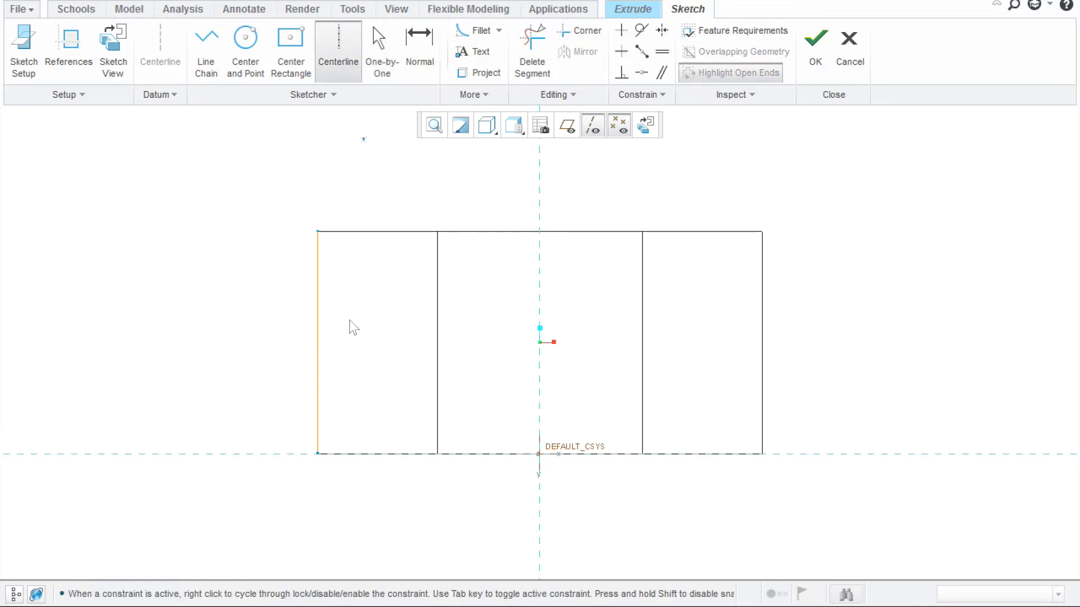
pyautogui.click(317, 342)
pyautogui.click(421, 343)
pyautogui.middleClick(433, 220)
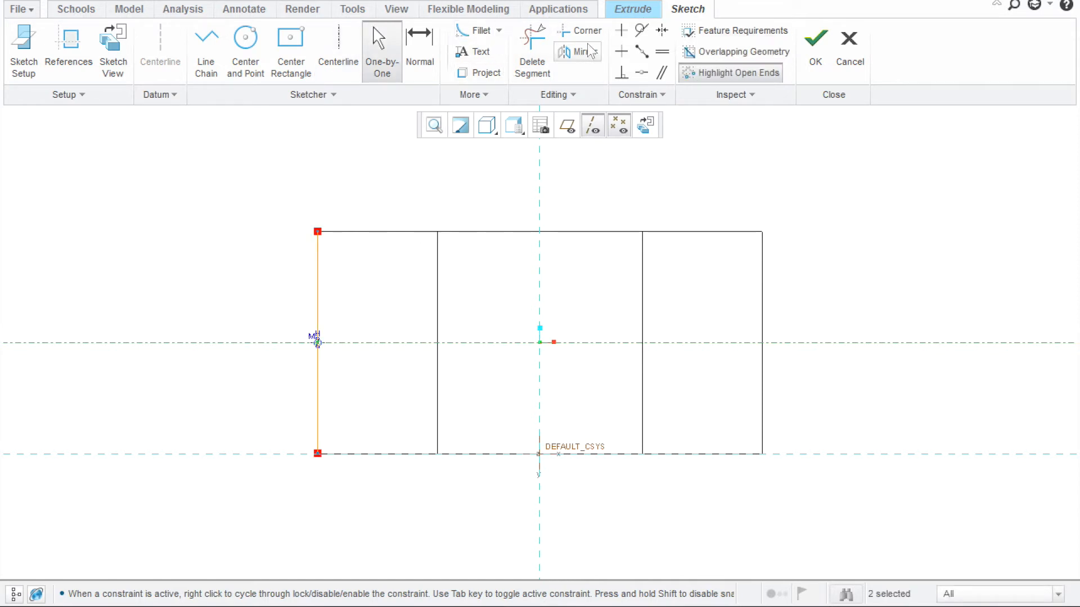
# Trim away both halves of the projected left edge, keeping the horizontal centerline
pyautogui.click(532, 52)
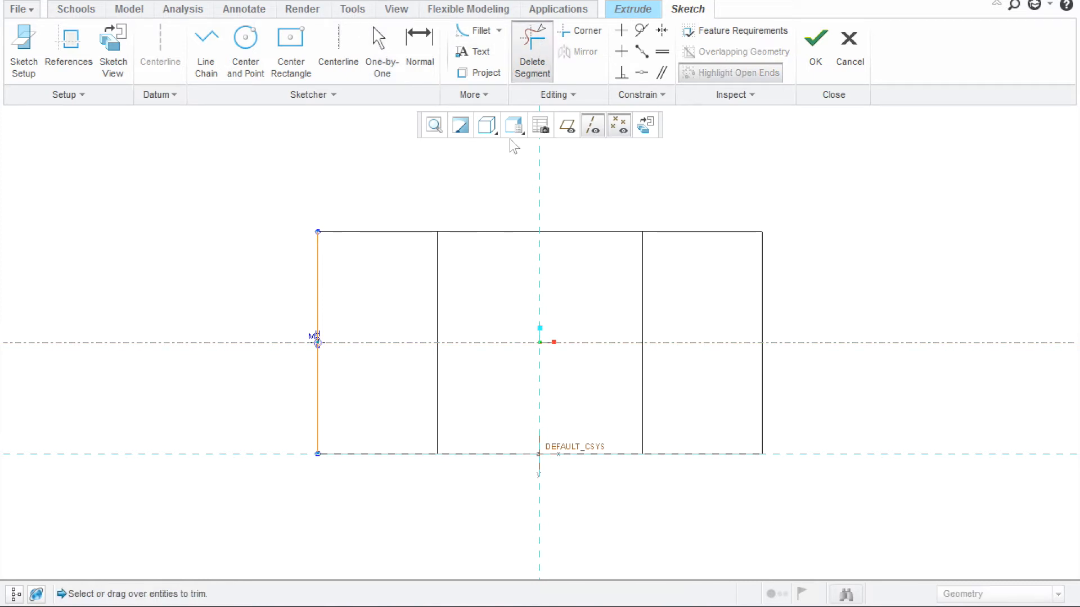
pyautogui.moveTo(369, 273); pyautogui.dragTo(311, 286)
pyautogui.moveTo(350, 373); pyautogui.dragTo(281, 403)
# Add a vertical centerline through the middle of the part, coincident with the vertical reference
pyautogui.click(337, 50)
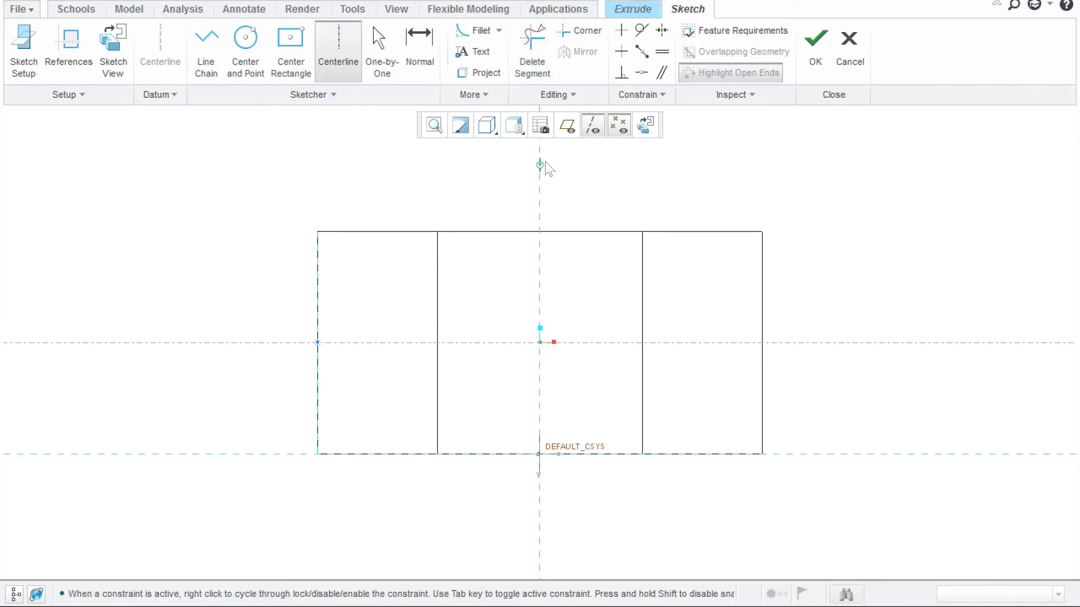
pyautogui.click(543, 162)
pyautogui.click(541, 201)
pyautogui.middleClick(711, 240)
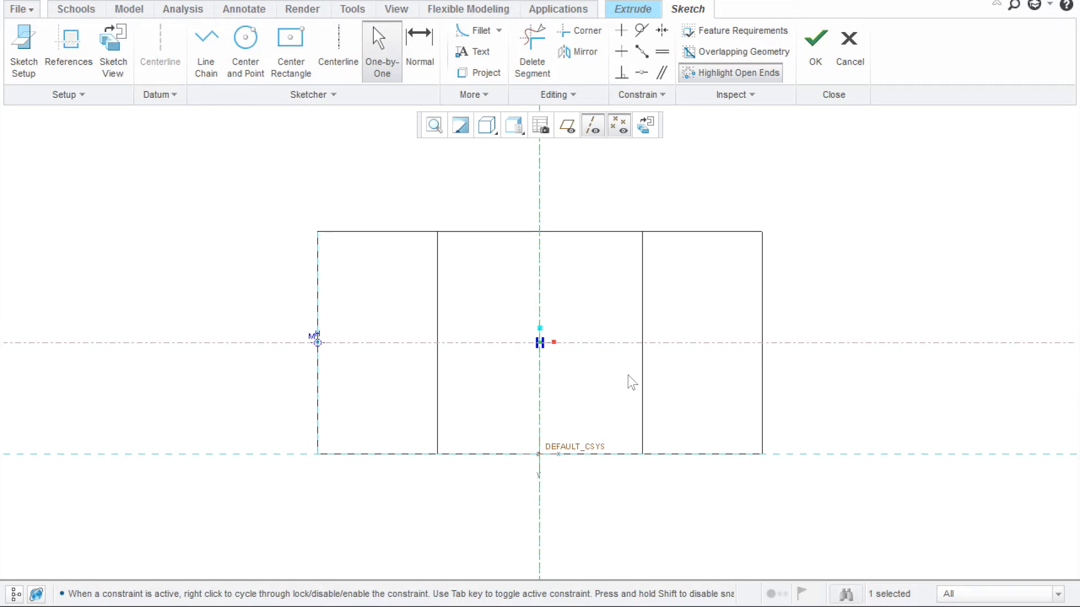
pyautogui.rightClick(955, 177)
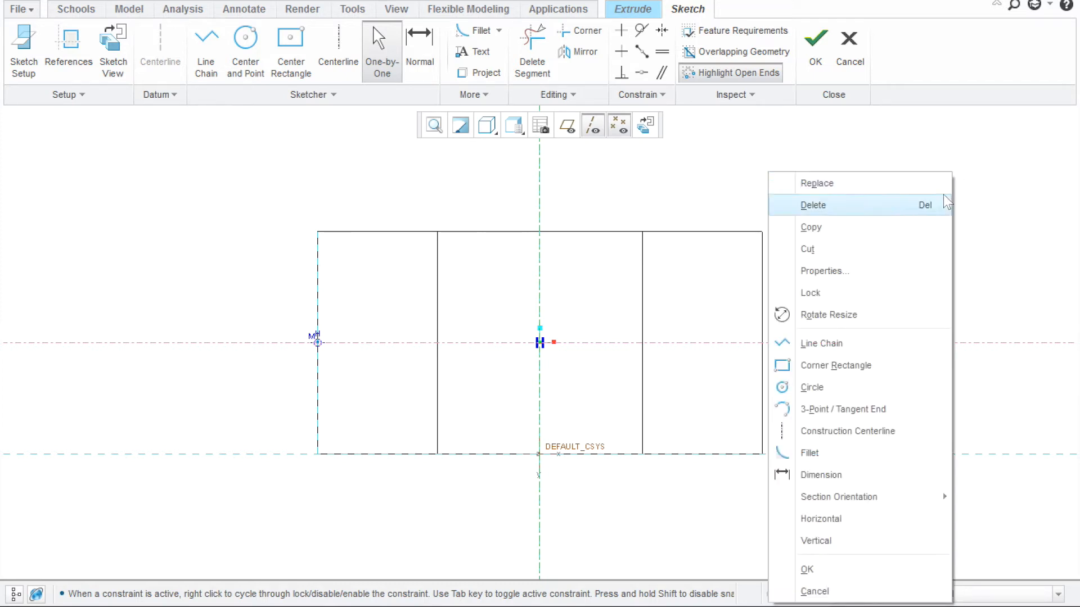
pyautogui.click(1007, 174)
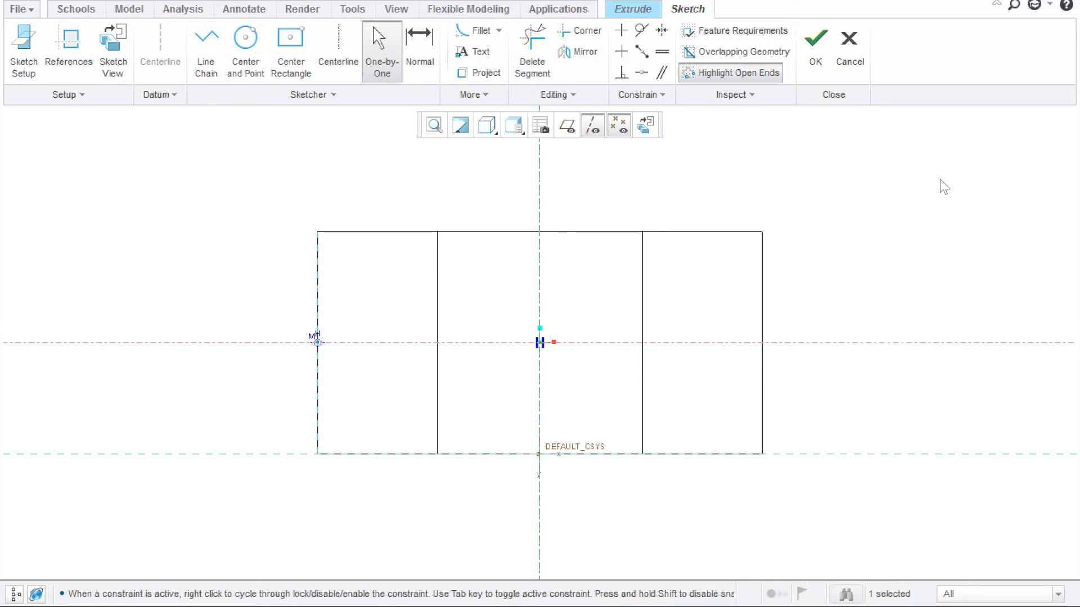
pyautogui.rightClick(877, 208)
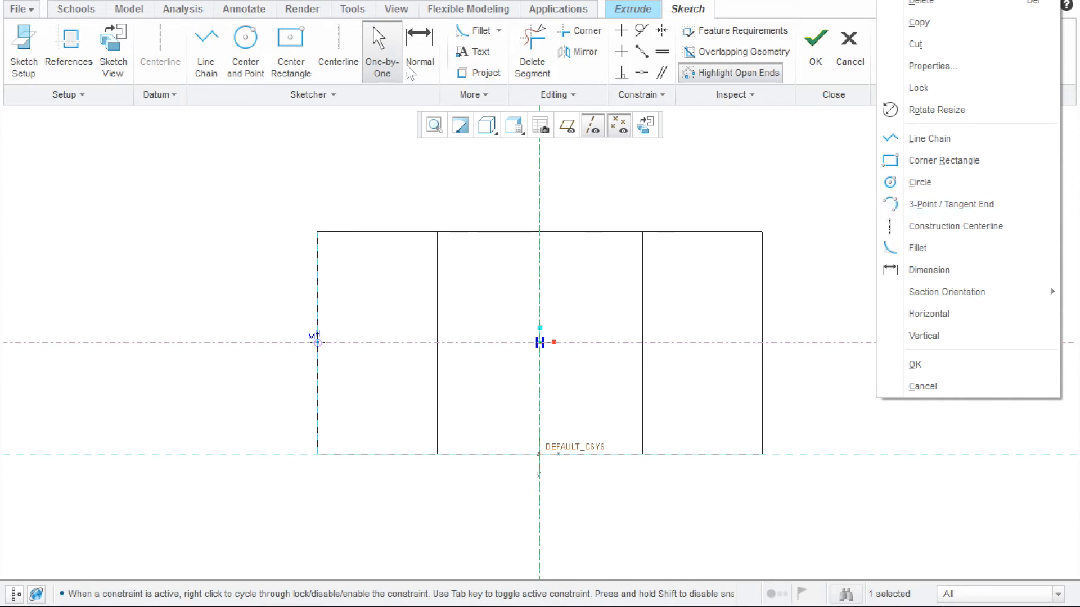
pyautogui.click(74, 63)
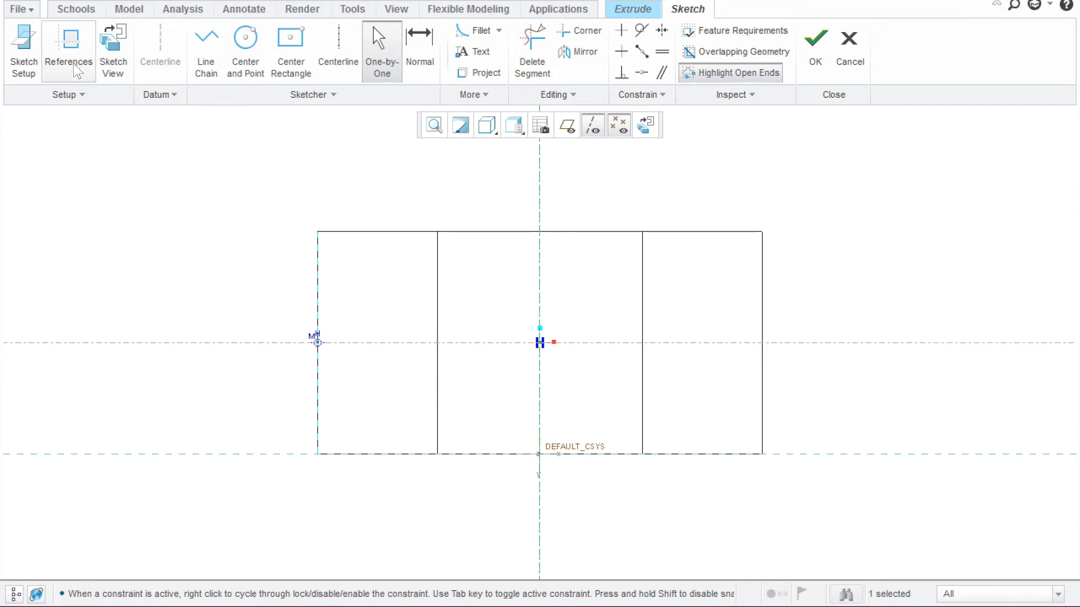
# Add the part's right and upper outer edges as sketch references and solve the sketch
pyautogui.click(74, 63)
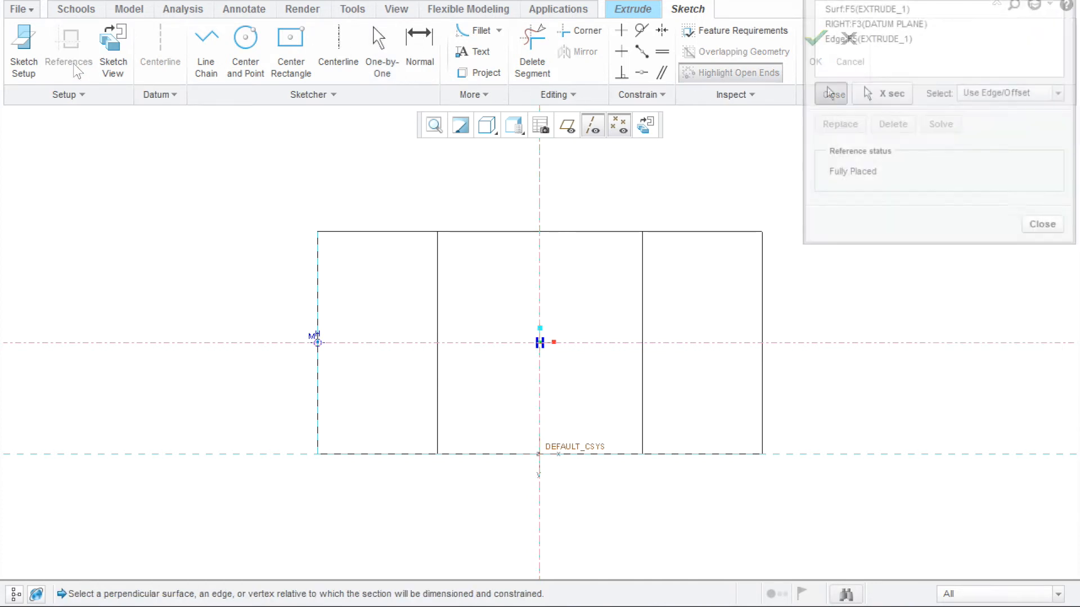
pyautogui.click(752, 302)
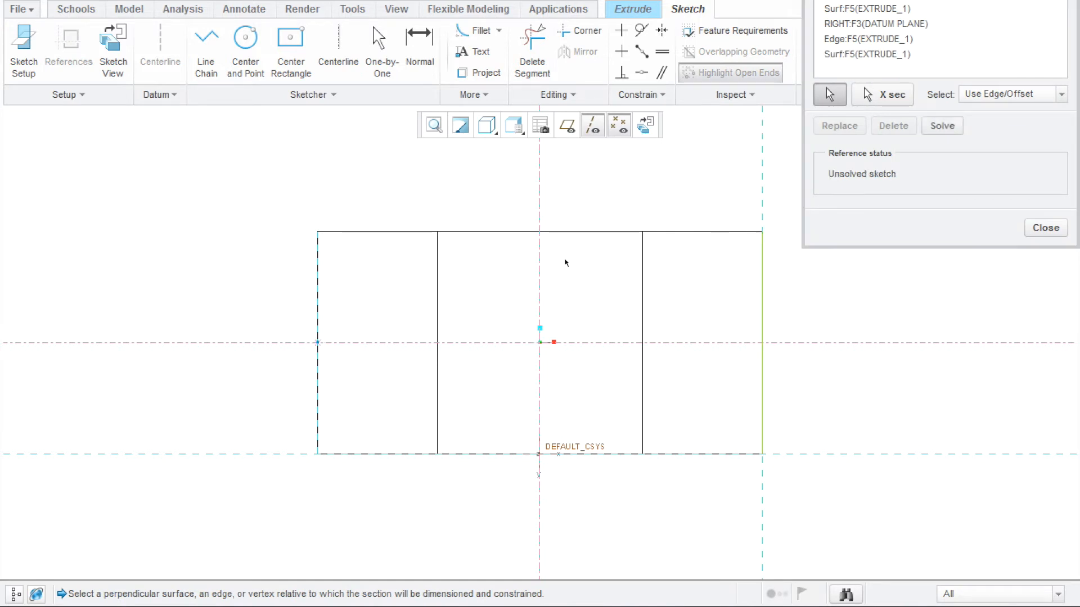
pyautogui.click(564, 223)
pyautogui.click(942, 127)
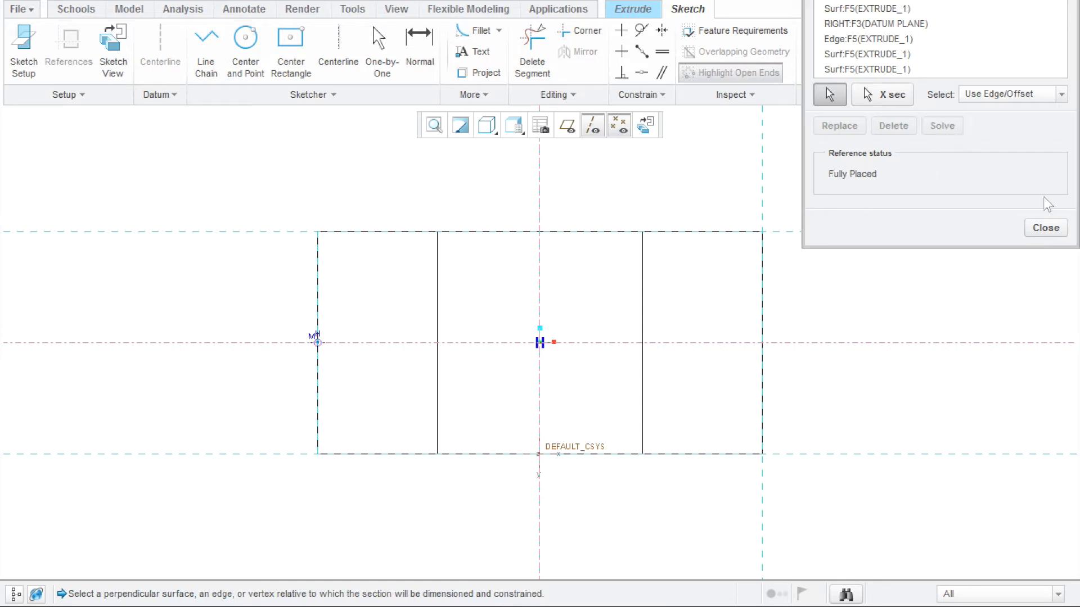
pyautogui.click(1046, 228)
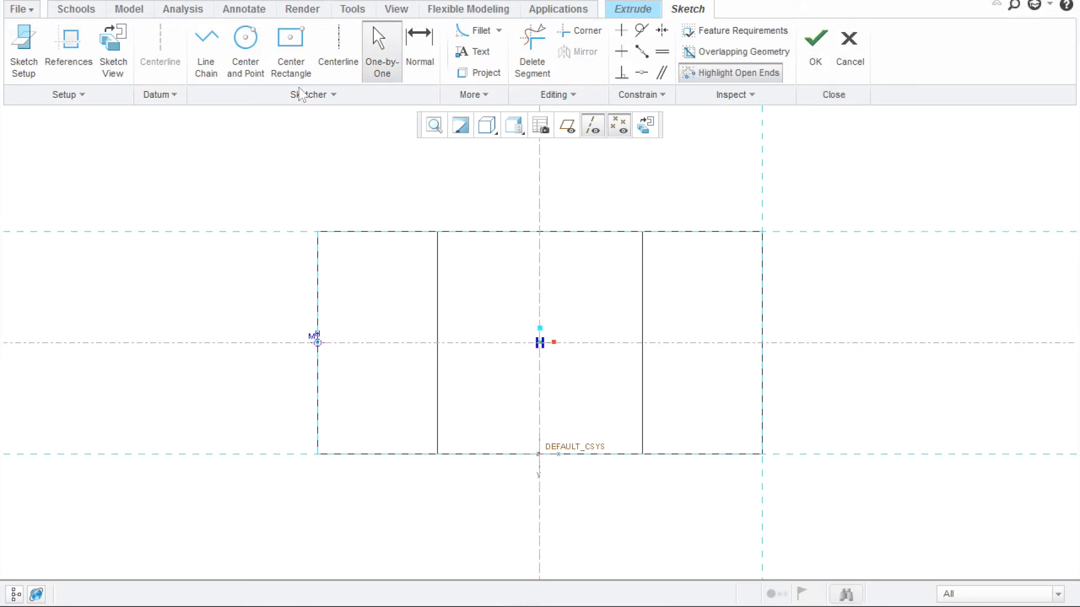
# Draw a circle centred on the intersection of the two centerlines and set its diameter to 150
pyautogui.click(253, 53)
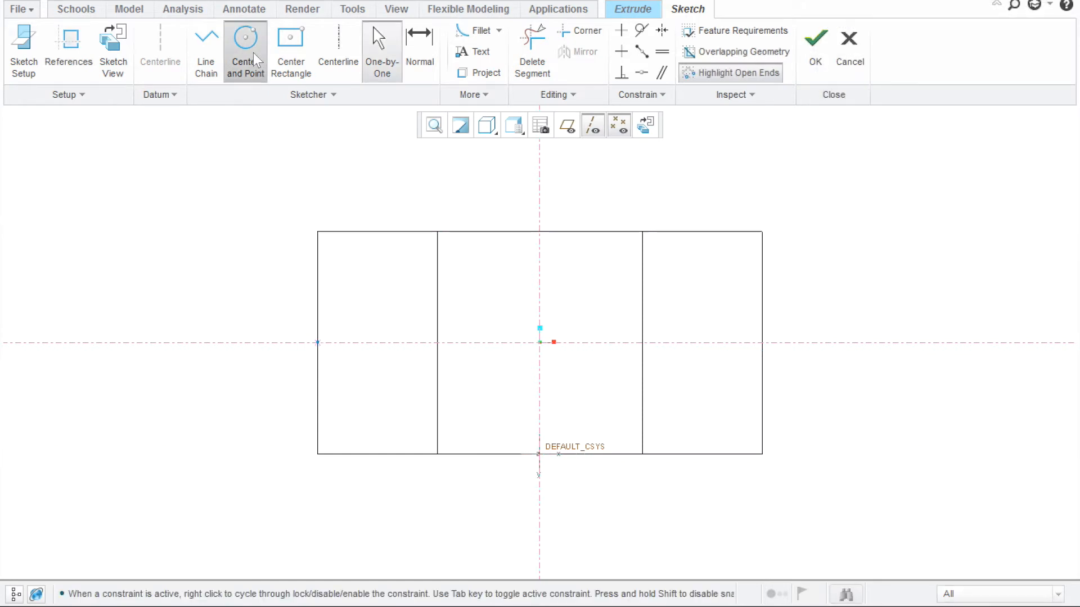
pyautogui.click(545, 346)
pyautogui.click(602, 352)
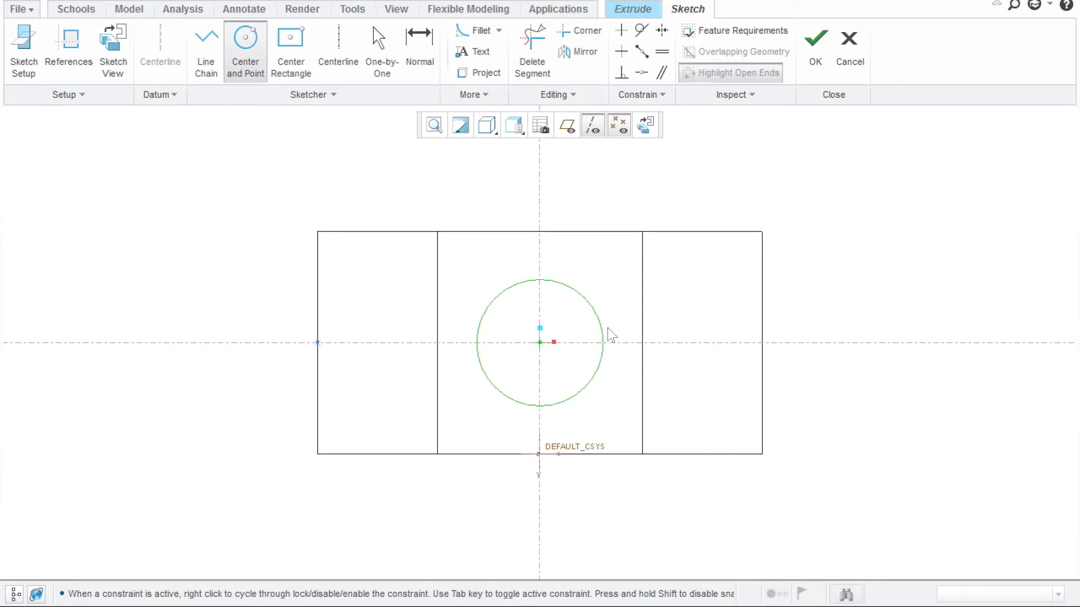
pyautogui.middleClick(641, 166)
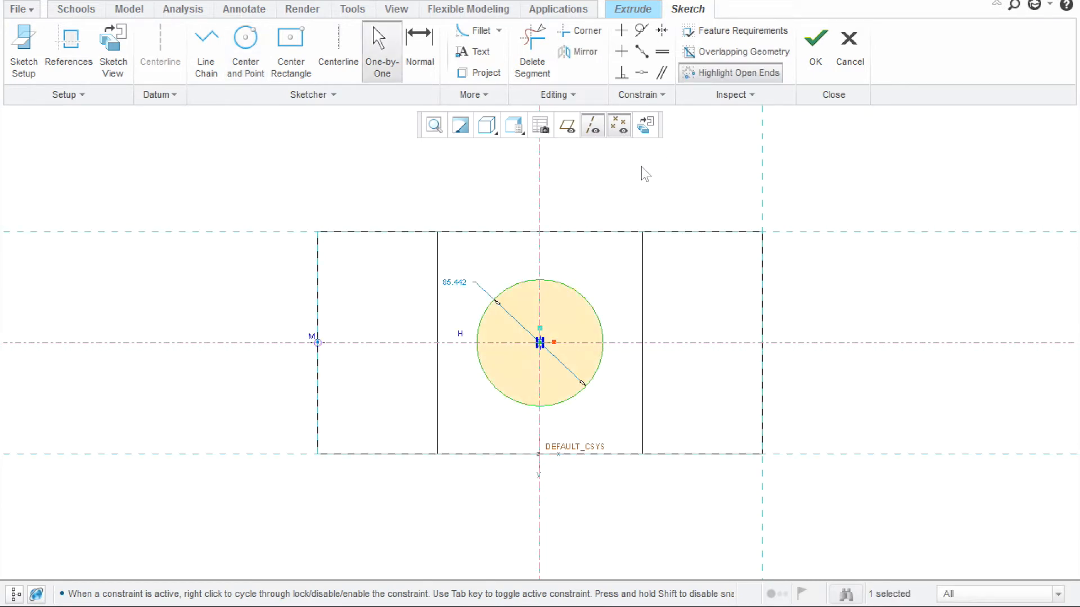
pyautogui.doubleClick(464, 284)
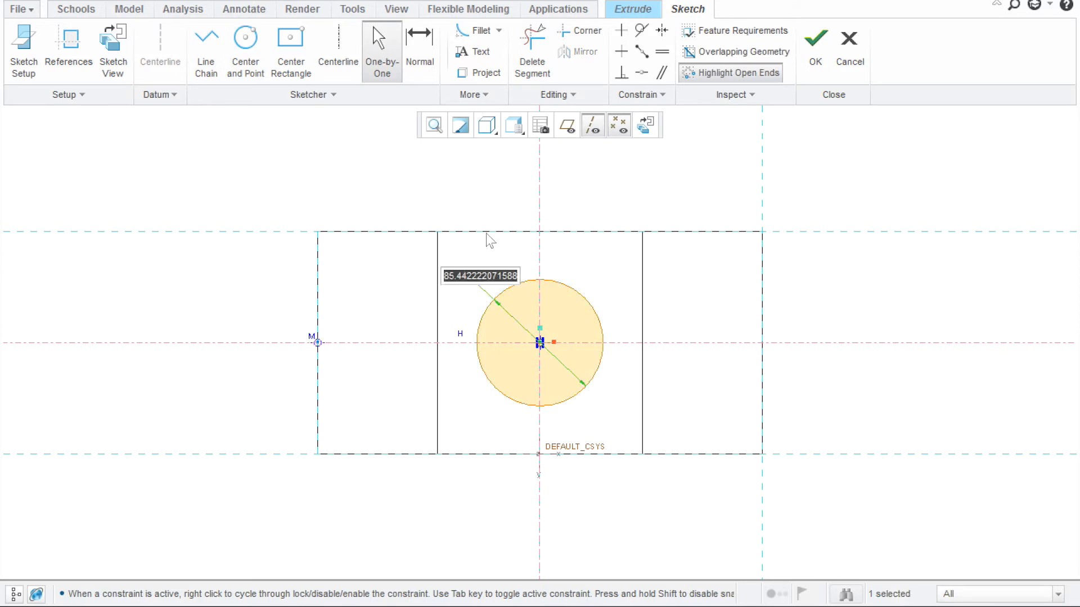
pyautogui.write('150')
pyautogui.press('Return')
# Draw two equal circles about 36 in diameter on the horizontal centerline, one on each flange
pyautogui.press('c')
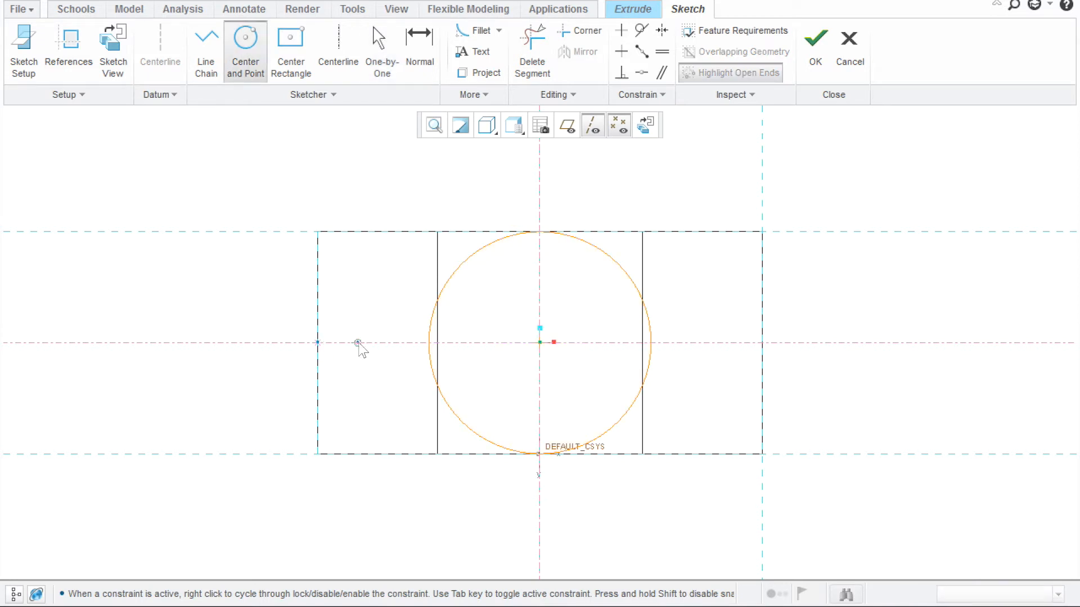
pyautogui.click(359, 343)
pyautogui.click(385, 356)
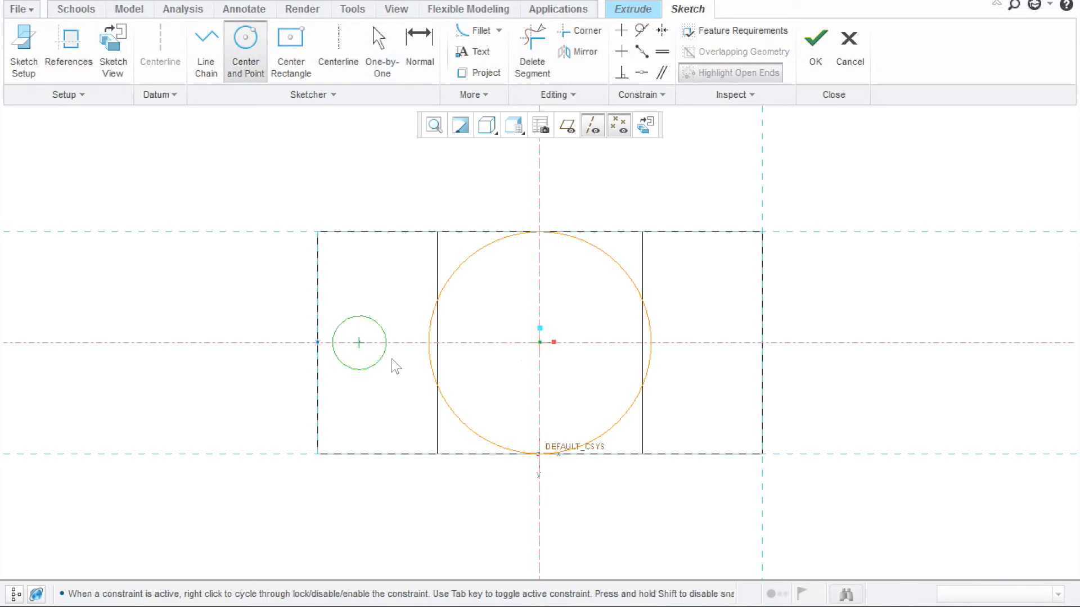
pyautogui.click(712, 342)
pyautogui.click(732, 364)
pyautogui.middleClick(793, 266)
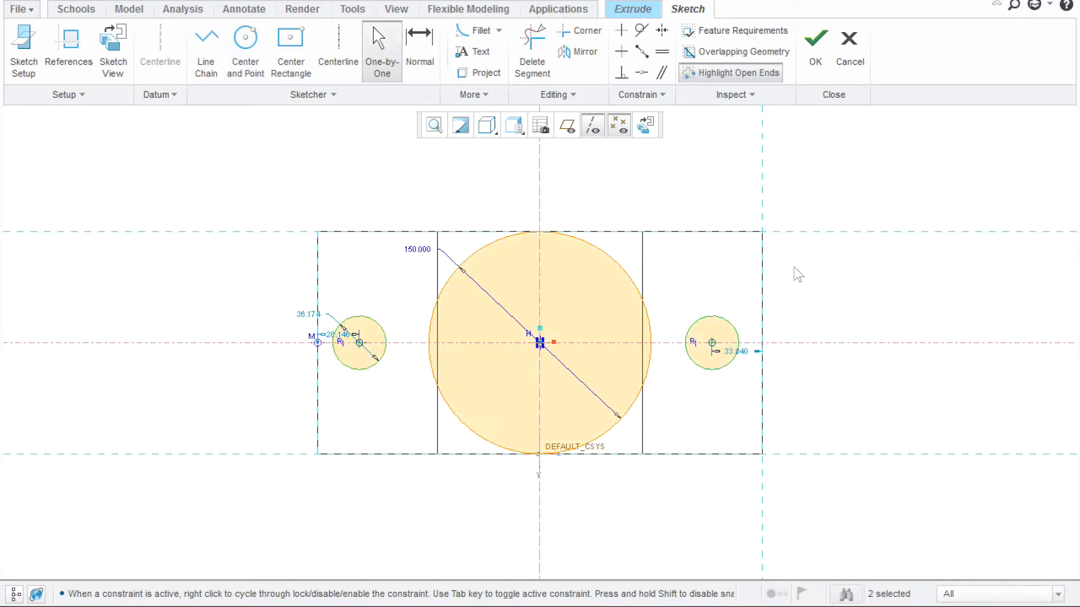
# Make the centres of the two small circles symmetric about the vertical centerline
pyautogui.click(662, 30)
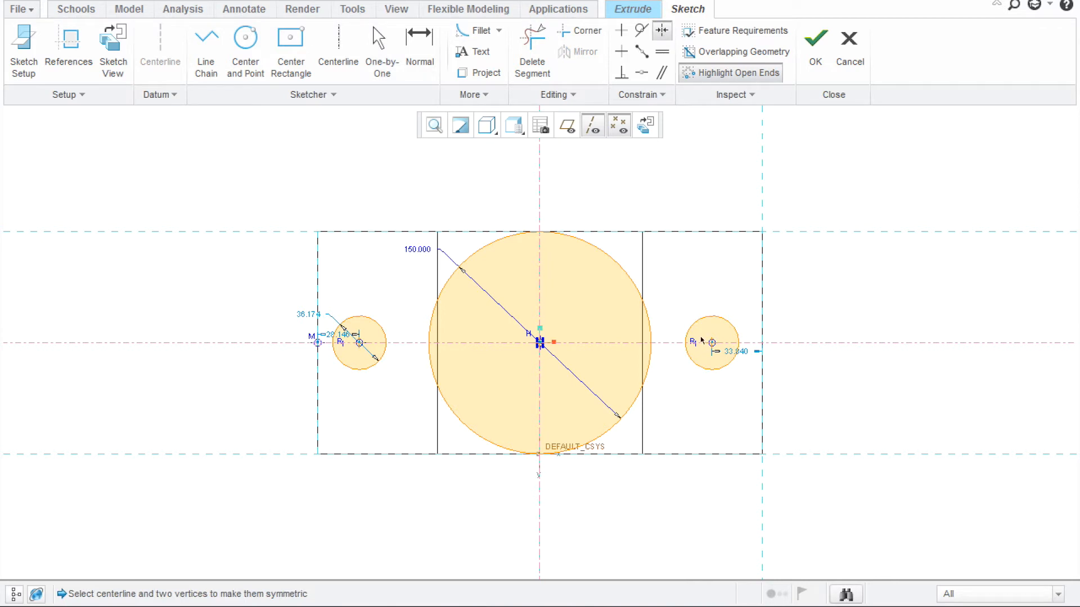
pyautogui.click(701, 335)
pyautogui.click(348, 336)
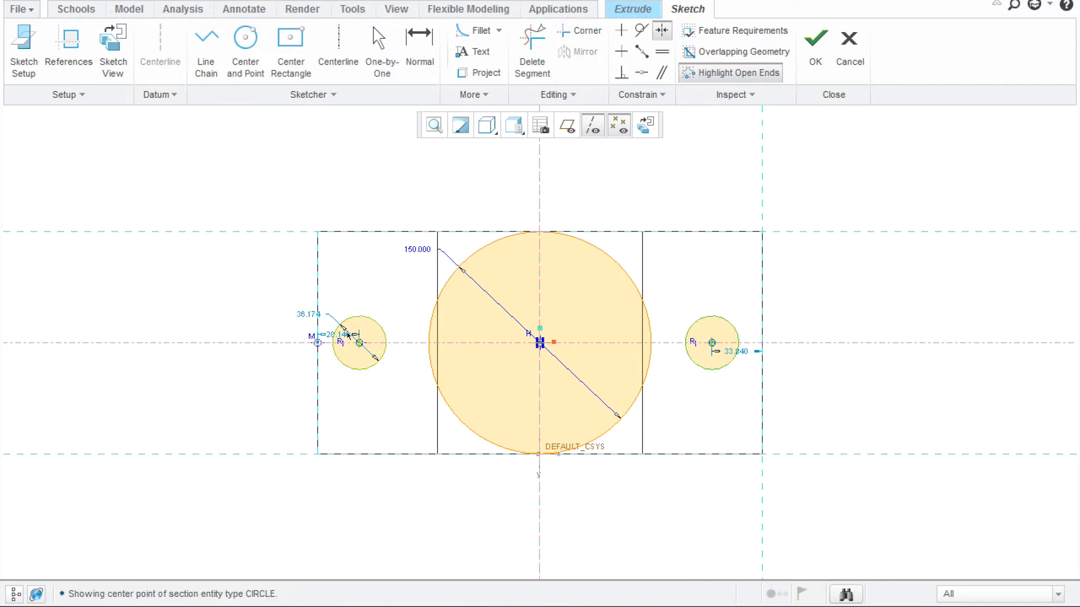
pyautogui.click(528, 275)
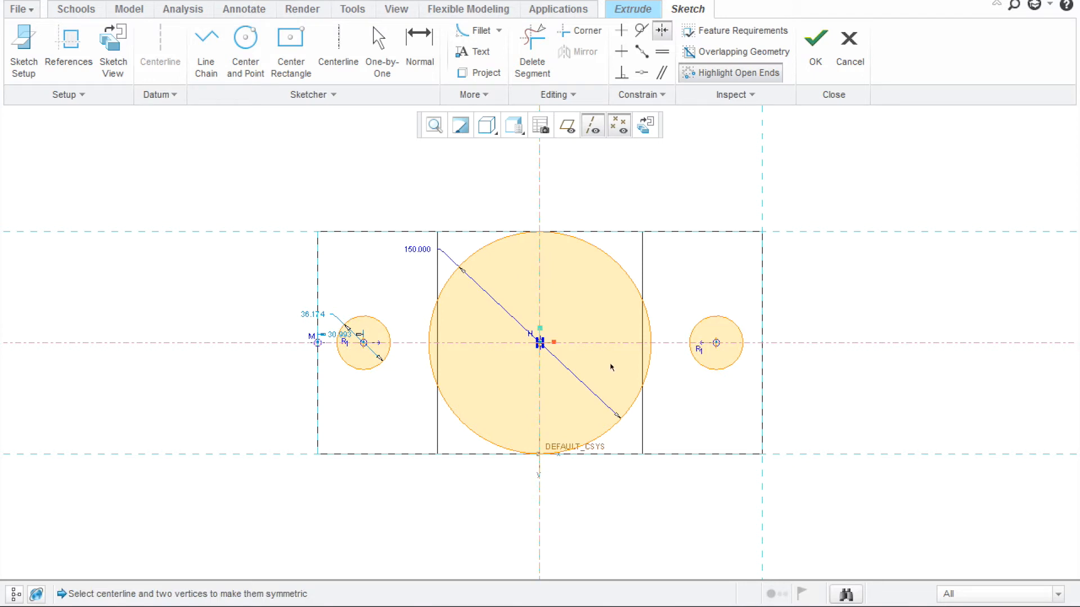
# Set the diameter of the small flange circles to 50
pyautogui.scroll(1, 687, 341)
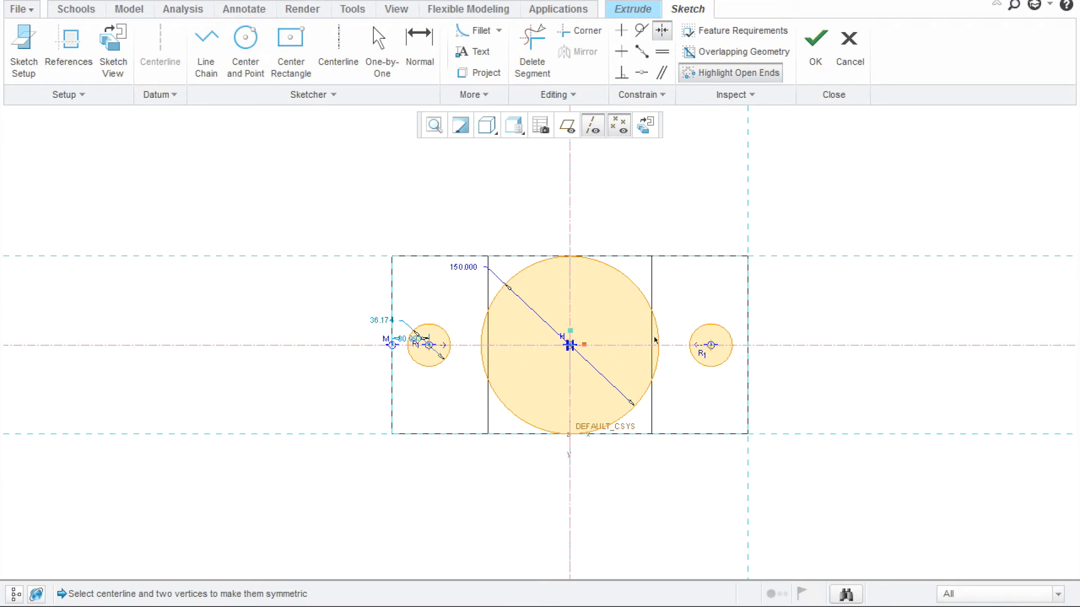
pyautogui.click(419, 48)
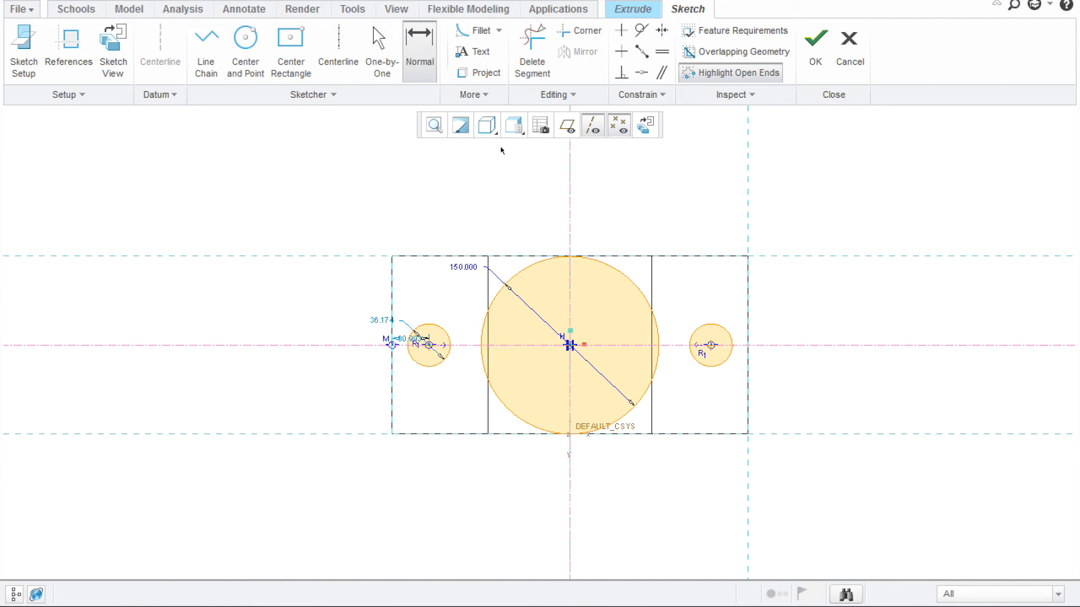
pyautogui.middleClick(514, 162)
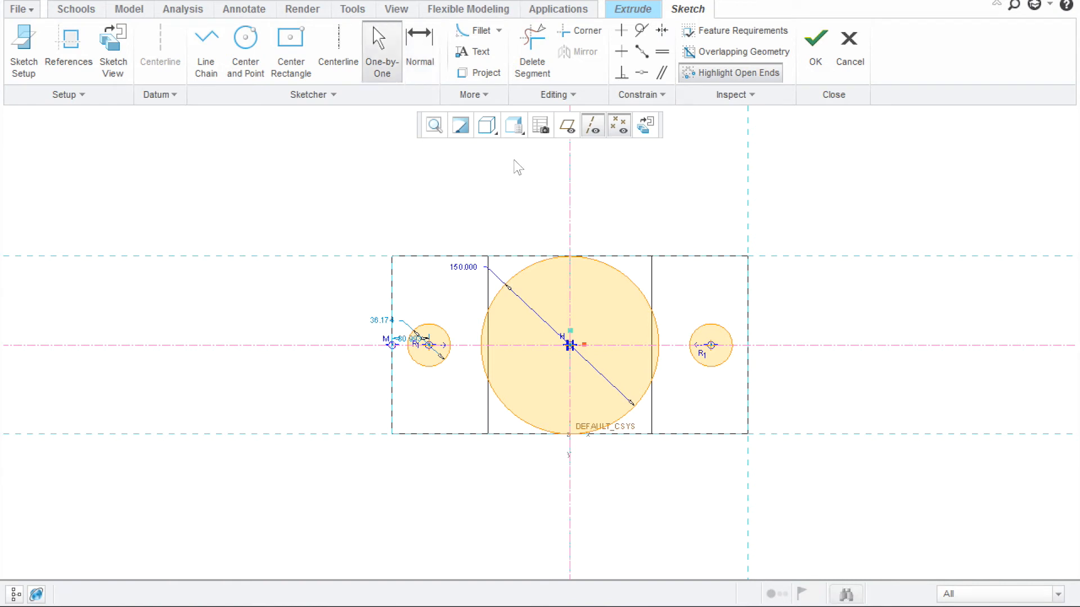
pyautogui.doubleClick(390, 326)
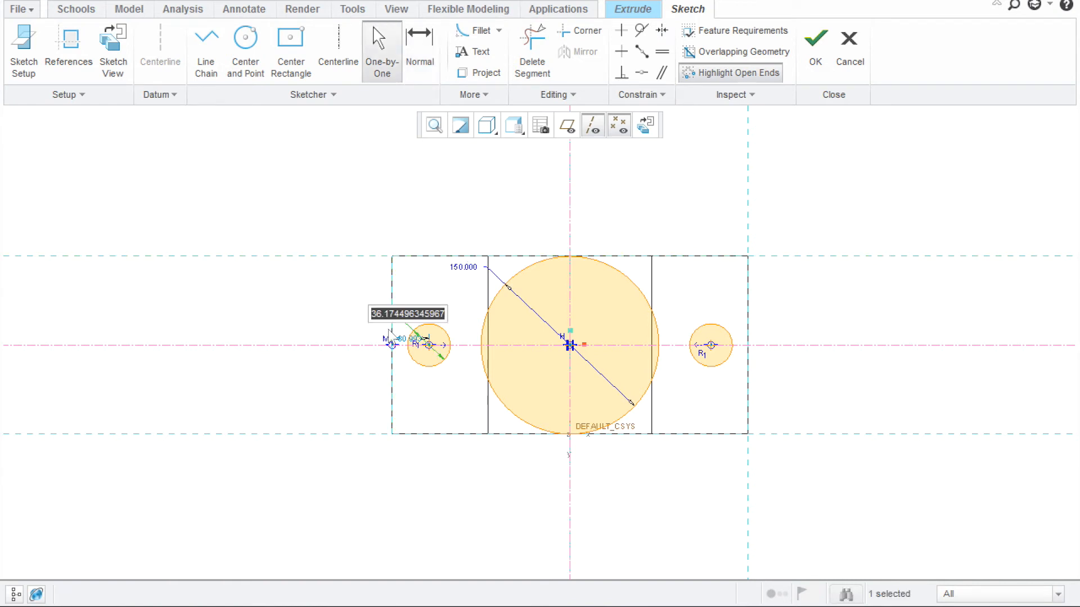
pyautogui.write('5')
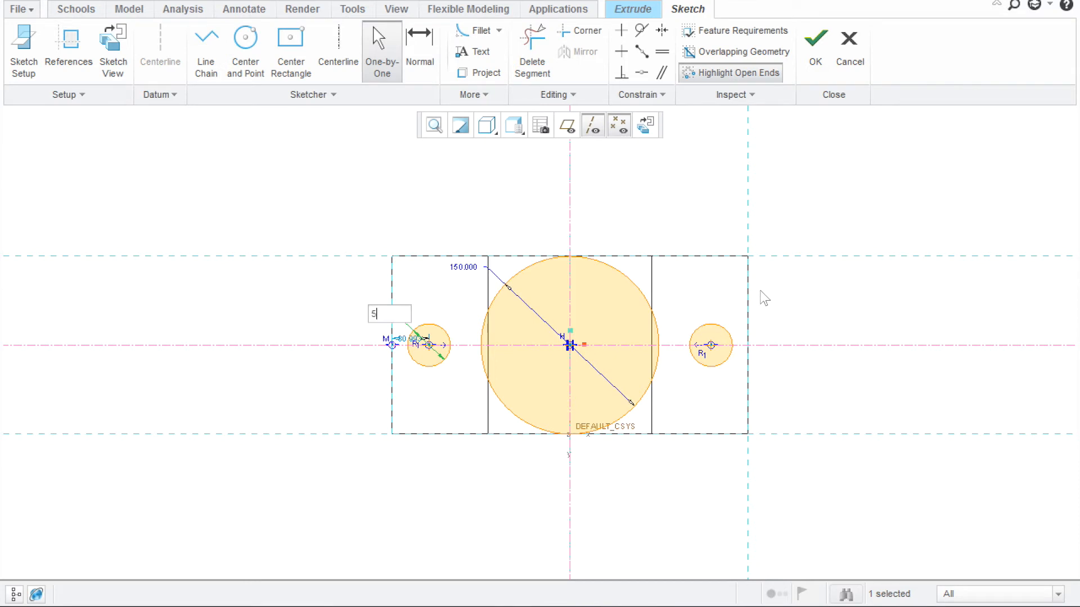
pyautogui.write('0')
pyautogui.press('Return')
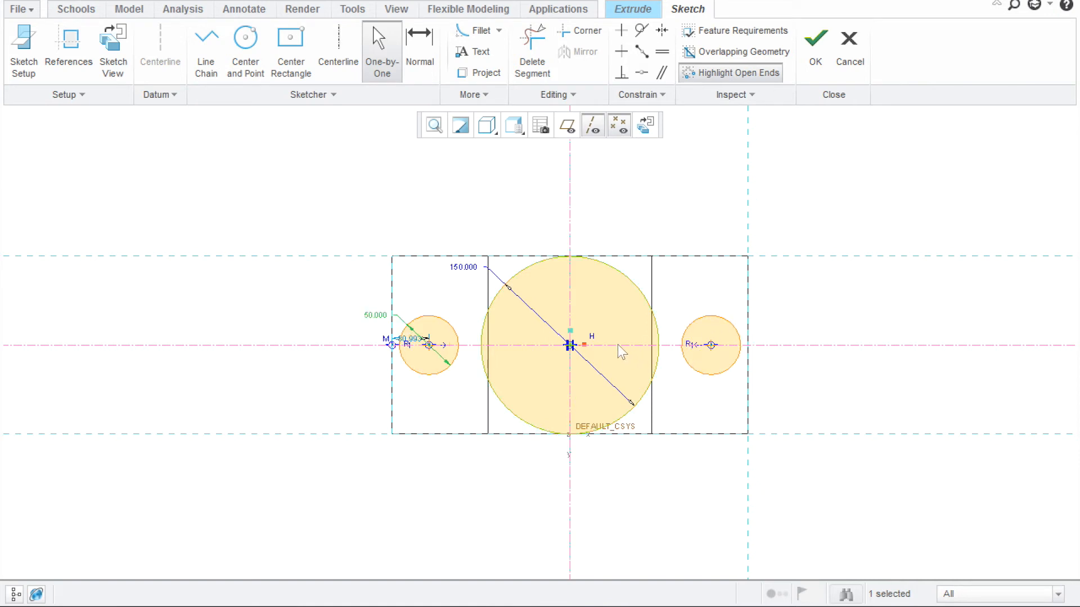
# Dimension the horizontal distance between the centres of the two small circles and set it to 250
pyautogui.scroll(1, 462, 353)
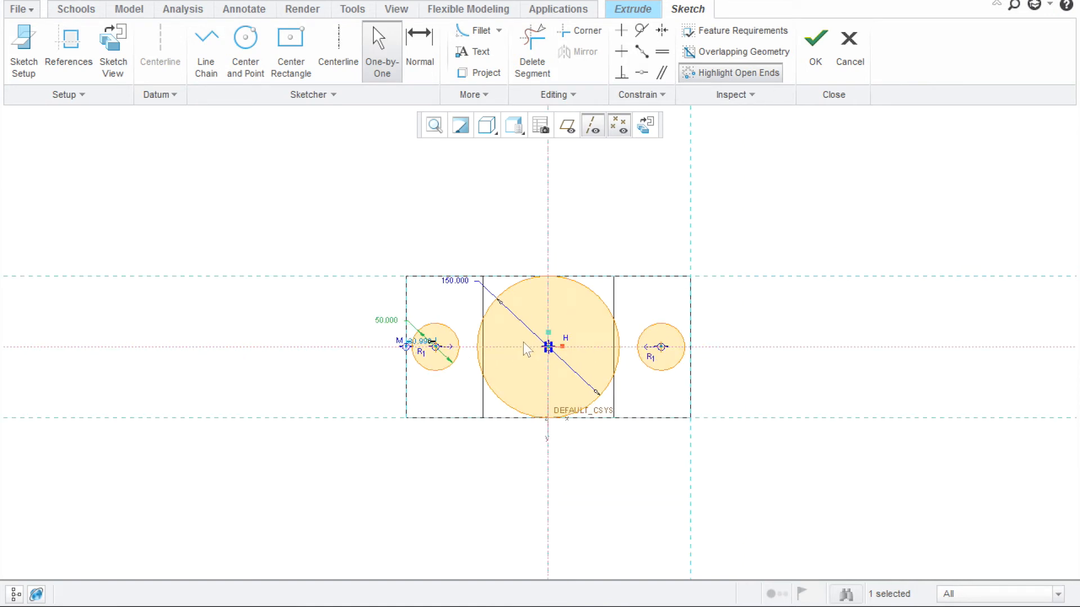
pyautogui.click(423, 45)
pyautogui.click(658, 345)
pyautogui.click(423, 336)
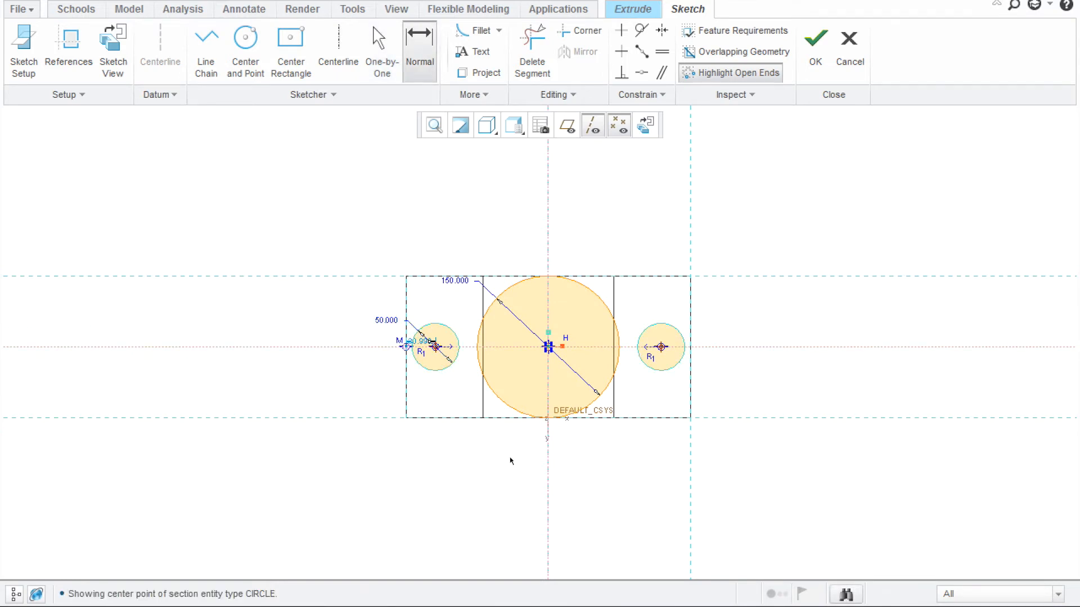
pyautogui.scroll(-2, 513, 444)
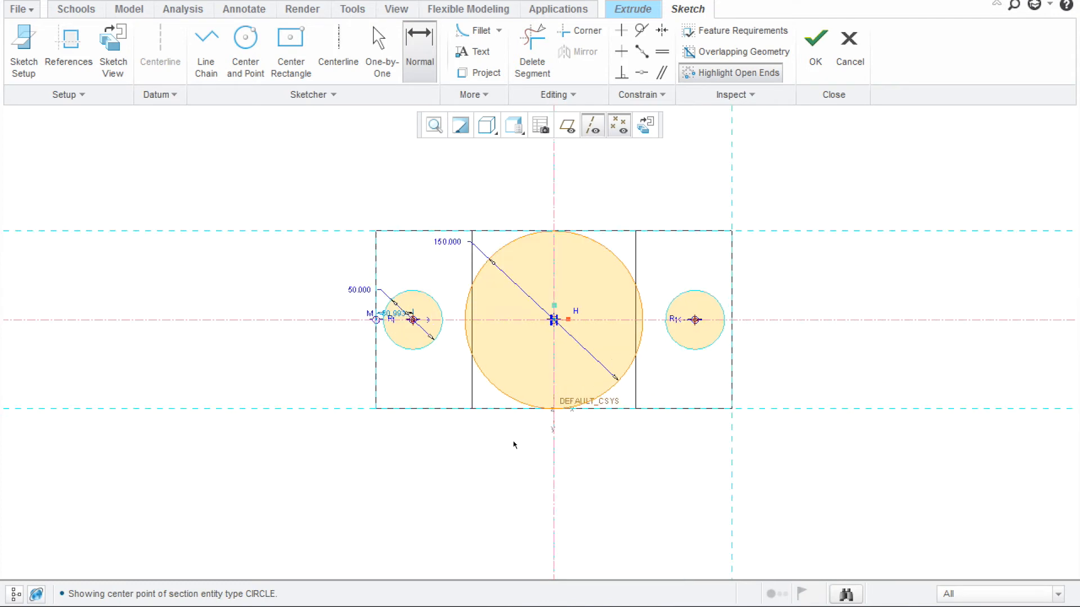
pyautogui.middleClick(513, 448)
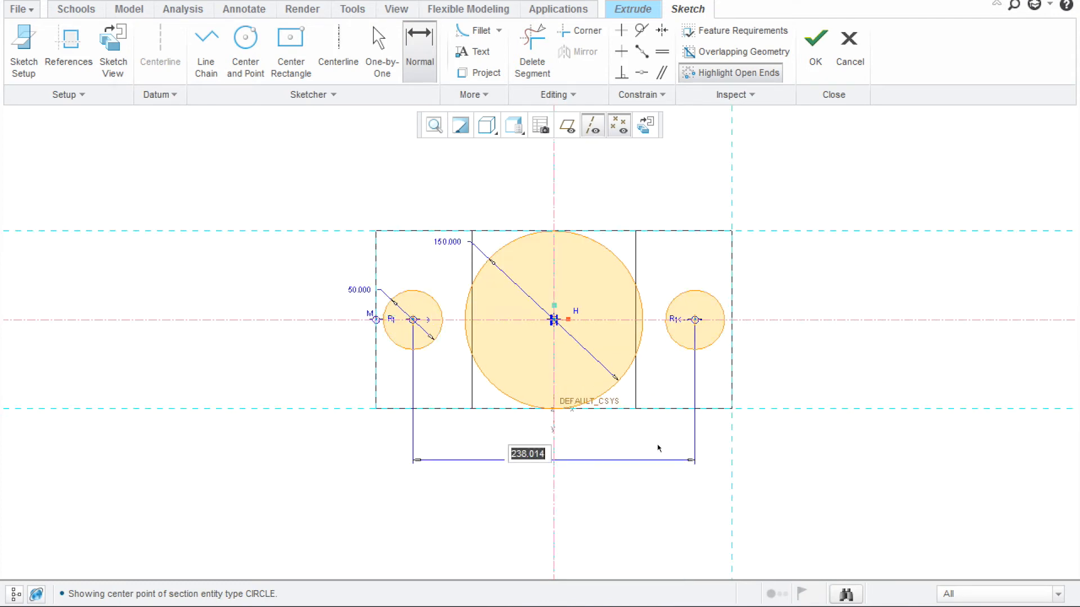
pyautogui.write('250')
pyautogui.press('Return')
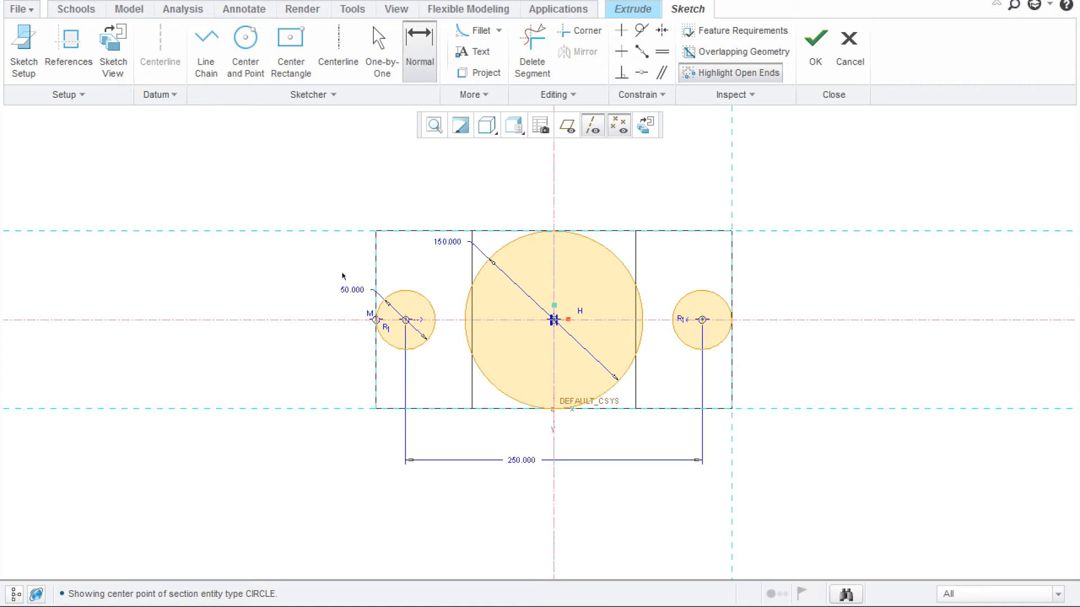
pyautogui.middleClick(344, 294)
# Move the diameter dimensions of the small left circle and the large circle outside the part outline
pyautogui.moveTo(348, 293); pyautogui.dragTo(320, 258)
pyautogui.moveTo(453, 243); pyautogui.dragTo(437, 205)
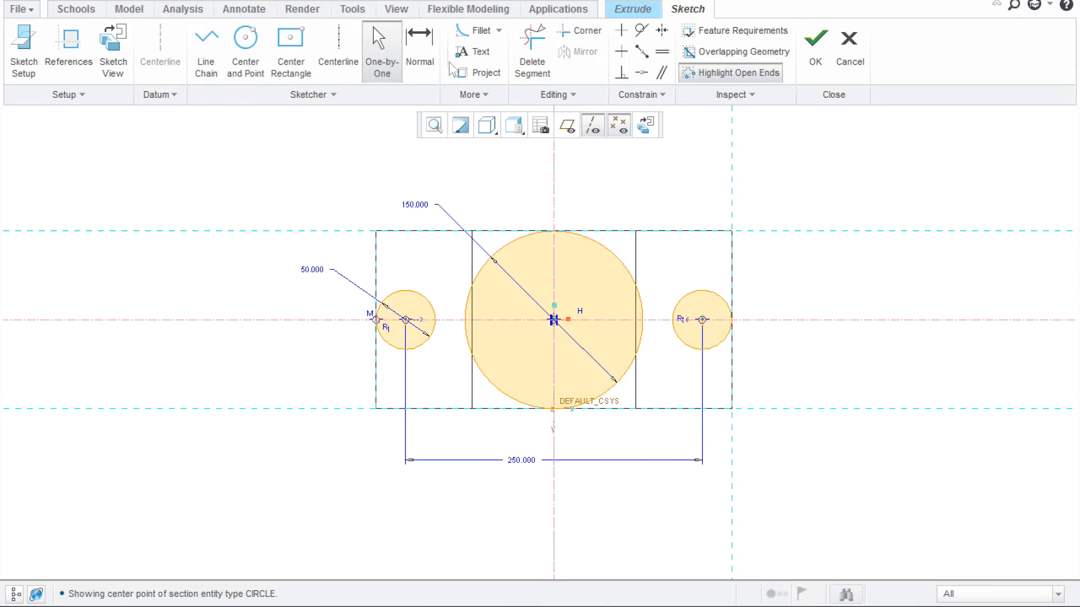
# Draw two tangent lines joining the upper sides of the small circles to the upper side of the large circle
pyautogui.click(484, 93)
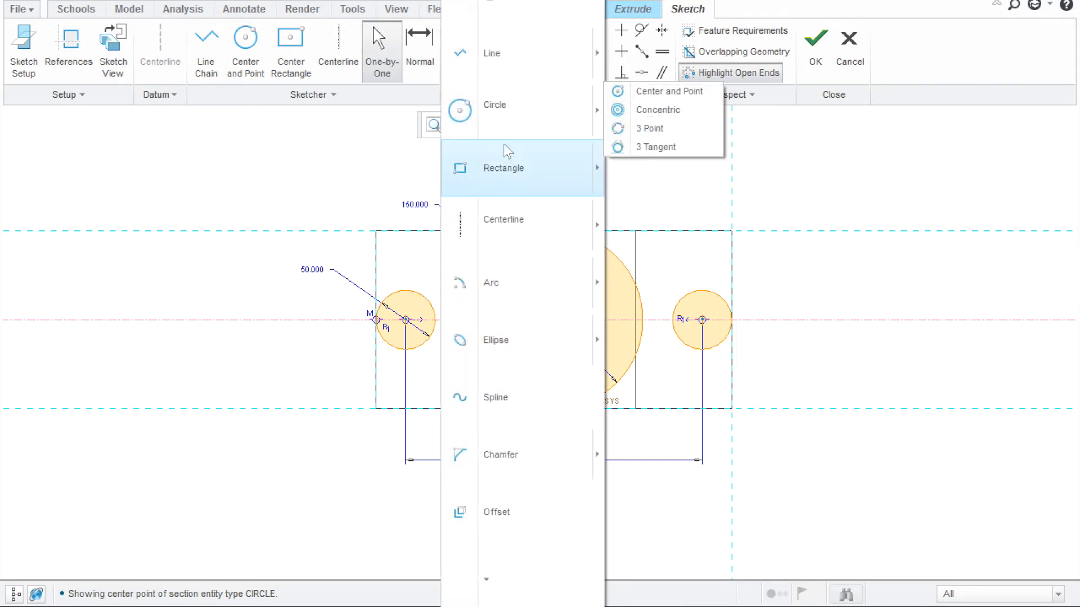
pyautogui.moveTo(600, 55)
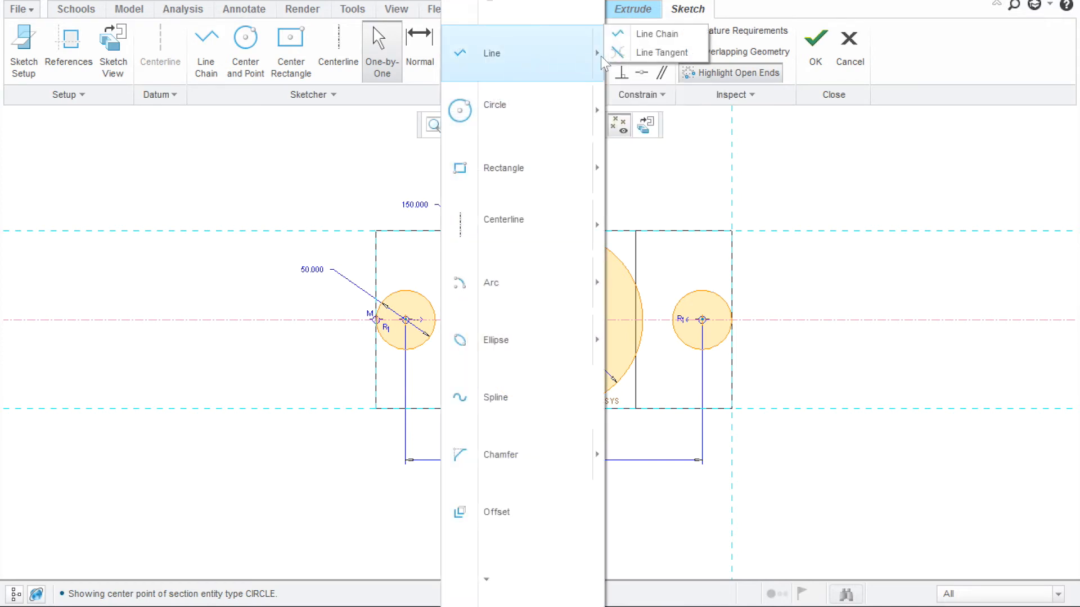
pyautogui.click(662, 52)
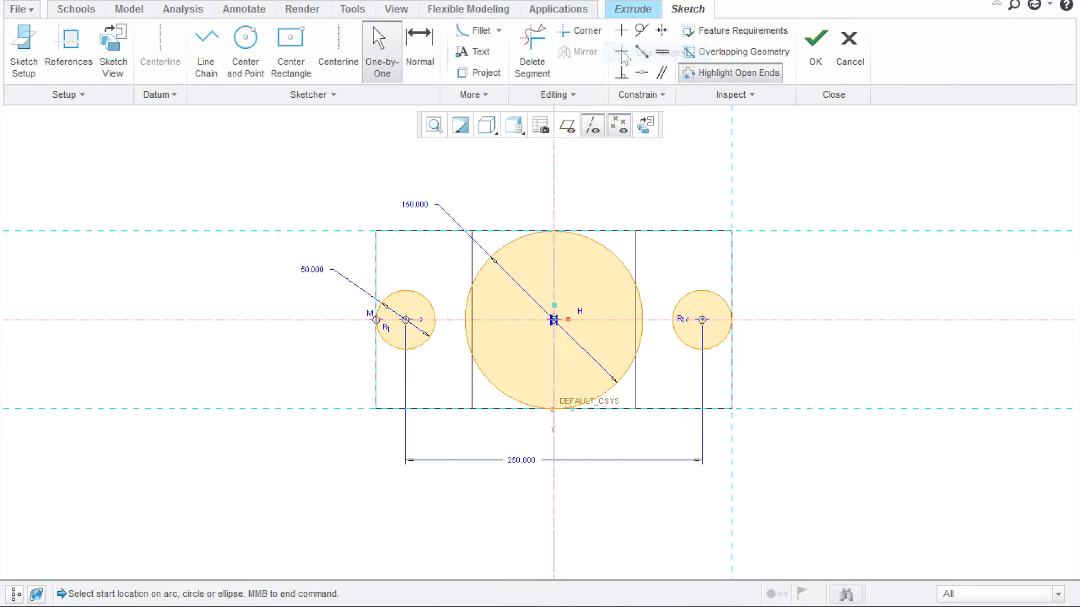
pyautogui.click(394, 288)
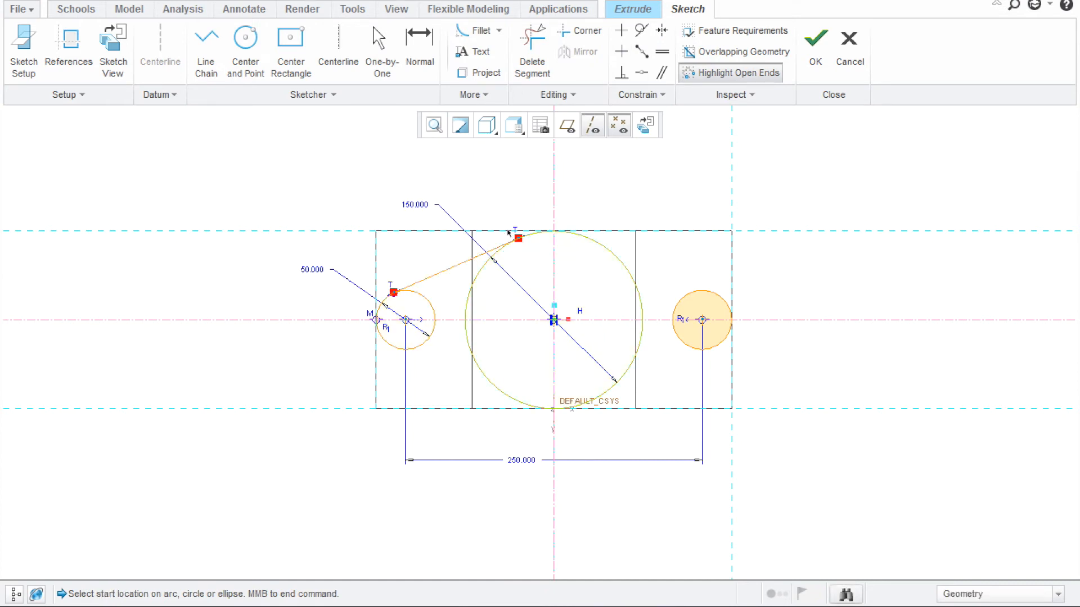
pyautogui.click(695, 283)
pyautogui.click(698, 293)
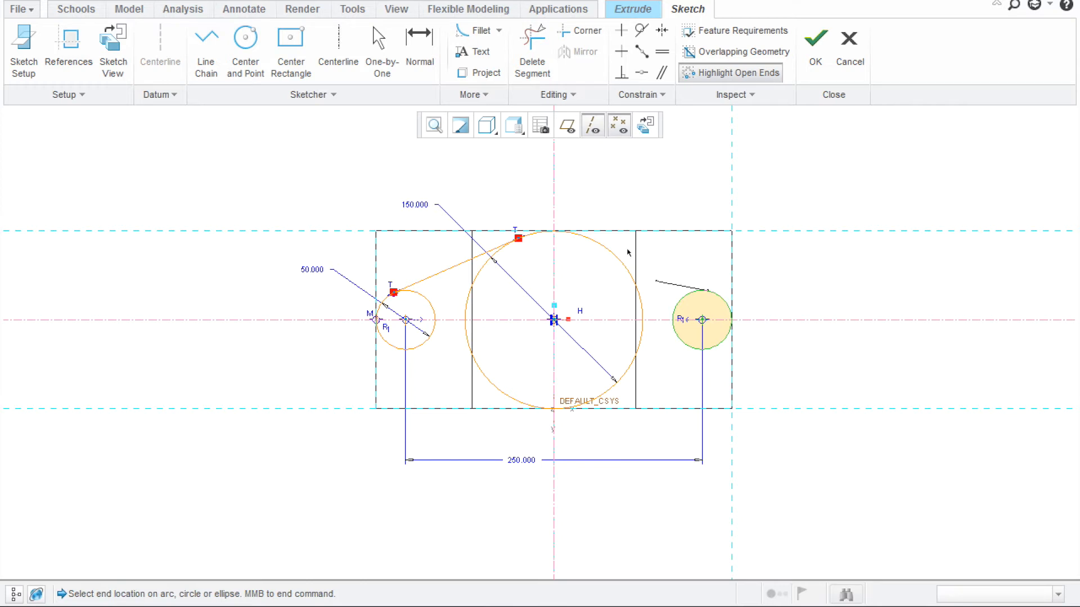
pyautogui.click(583, 230)
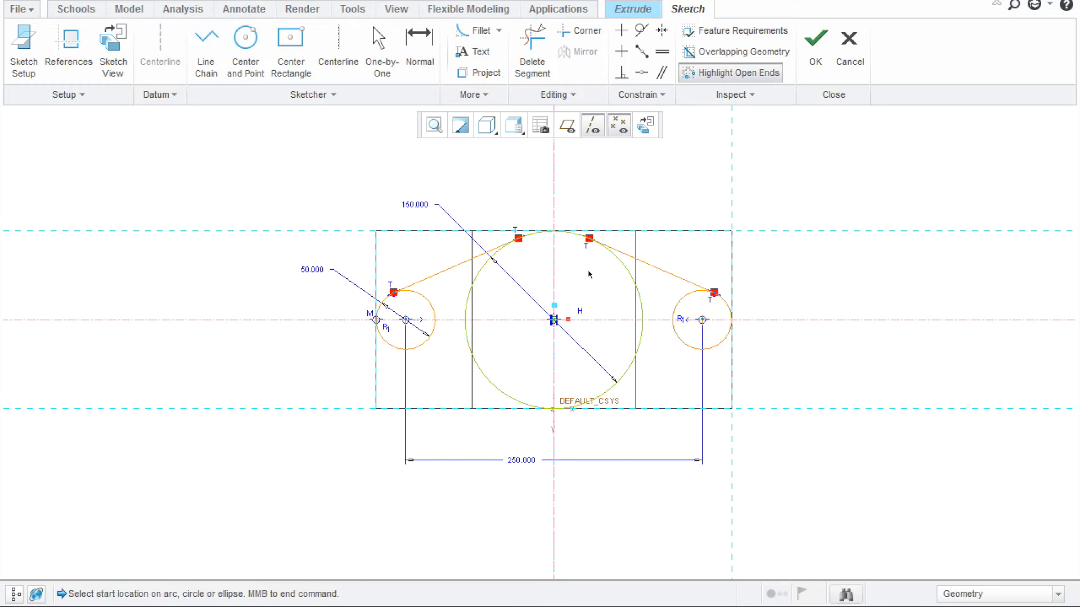
# Draw two tangent lines joining the lower sides of the small circles to the lower side of the large circle
pyautogui.click(707, 347)
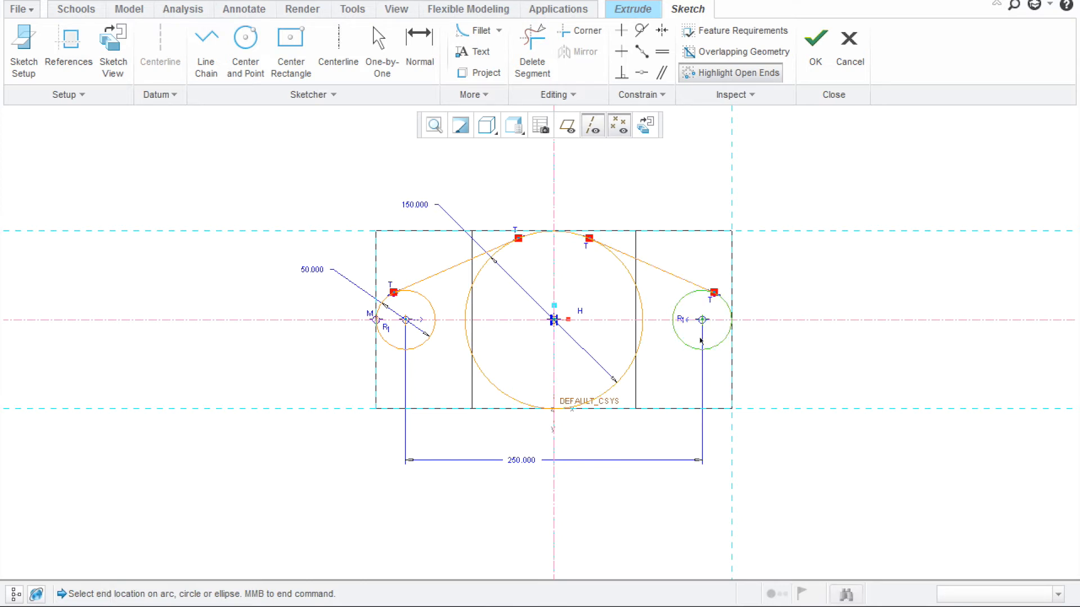
pyautogui.click(585, 392)
pyautogui.click(509, 392)
pyautogui.click(382, 335)
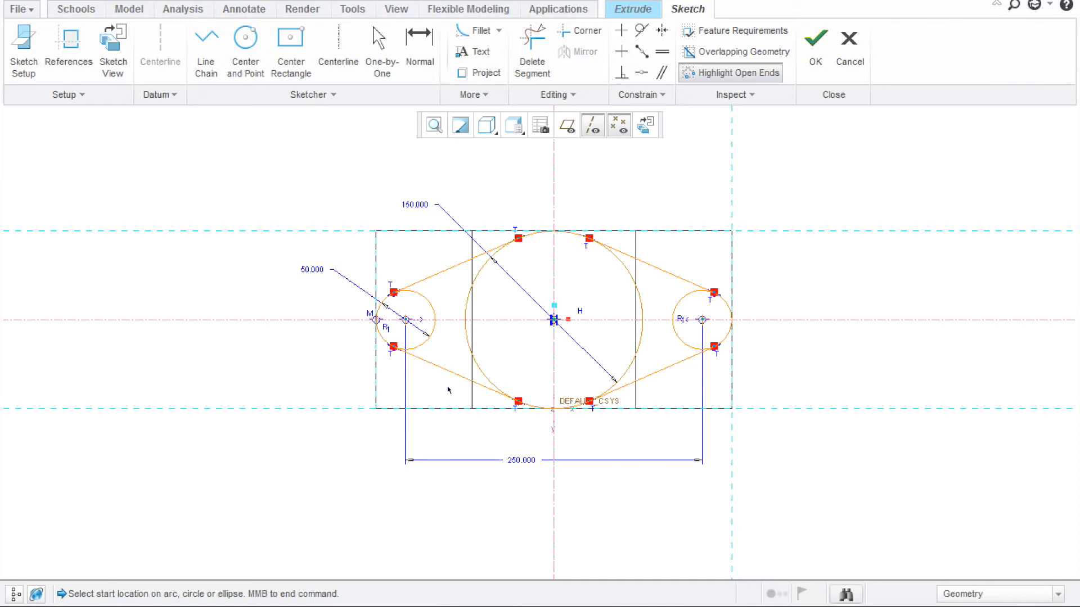
pyautogui.middleClick(498, 358)
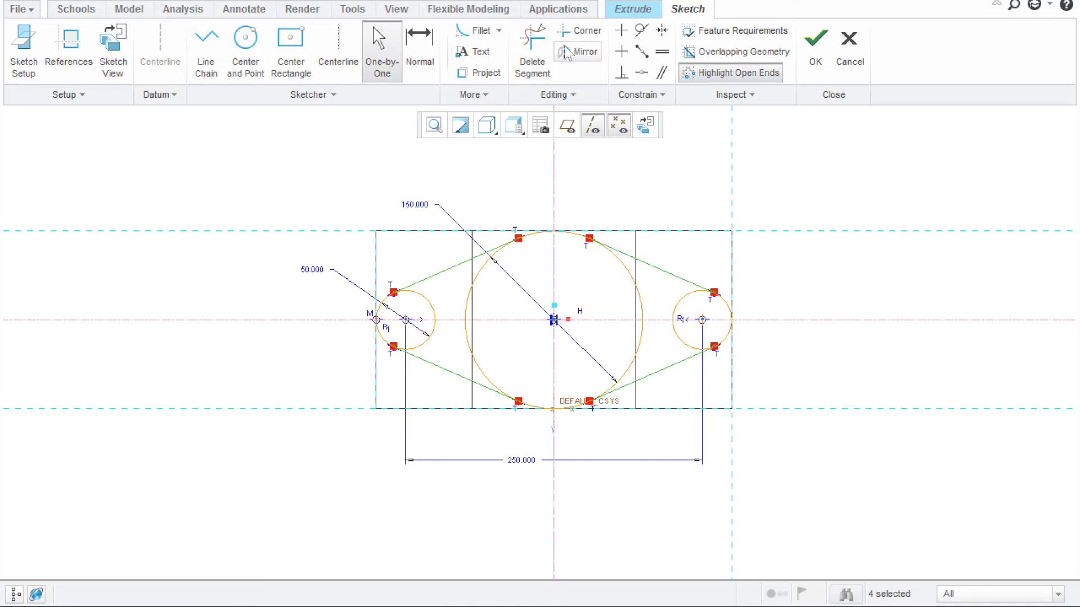
# Trim away the inner arc of the left small circle and the left arc of the large circle between the tangent points
pyautogui.click(538, 45)
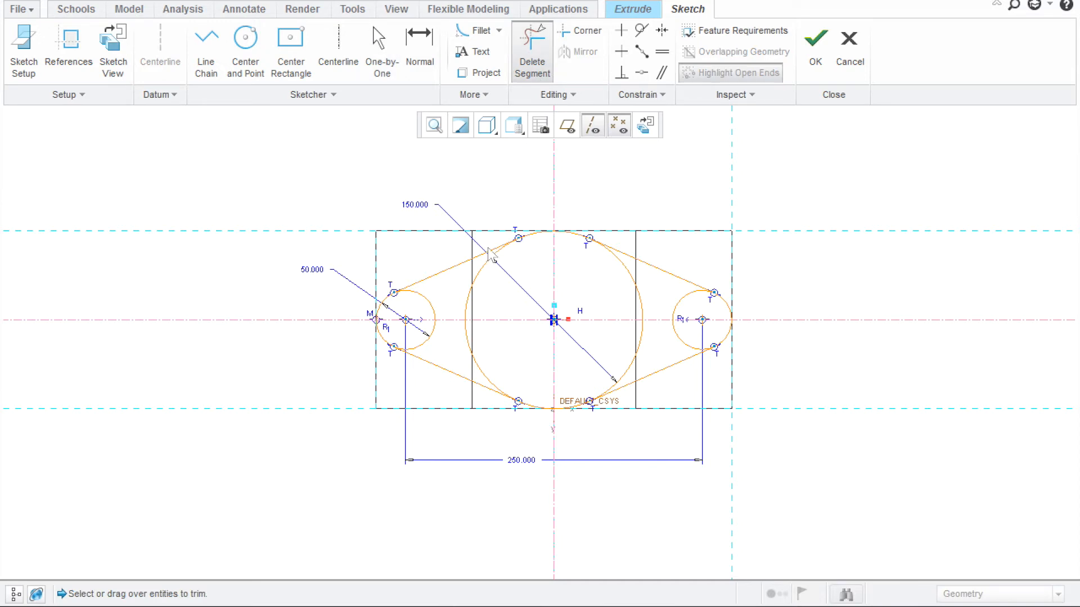
pyautogui.scroll(-2, 464, 275)
pyautogui.scroll(5, 465, 275)
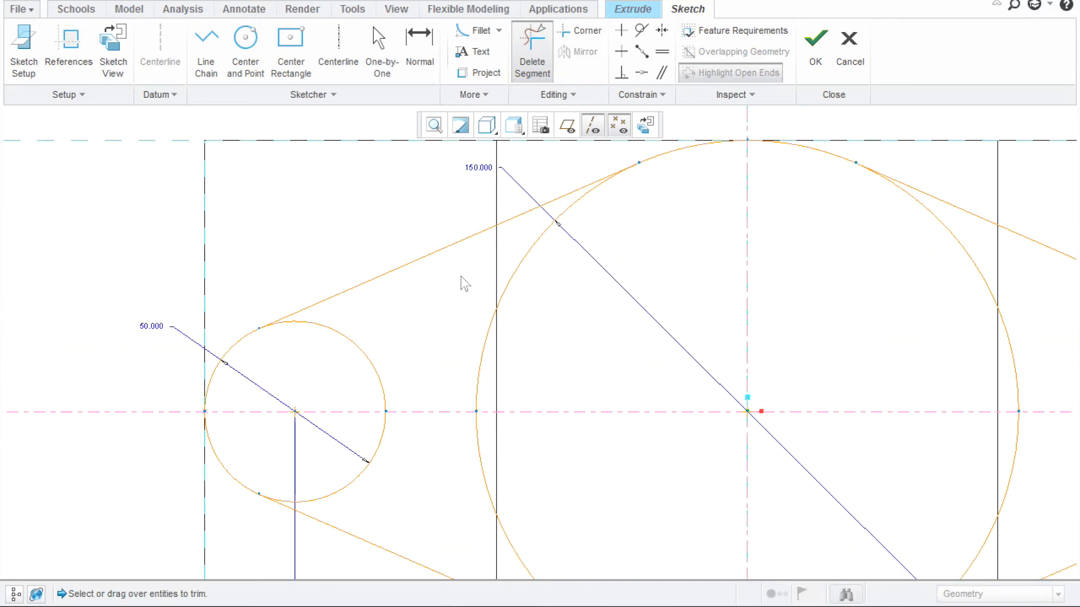
pyautogui.moveTo(418, 337); pyautogui.dragTo(364, 374)
pyautogui.moveTo(397, 424); pyautogui.dragTo(371, 432)
pyautogui.moveTo(393, 366); pyautogui.dragTo(373, 376)
pyautogui.moveTo(546, 344)
pyautogui.mouseDown()
pyautogui.moveTo(453, 350)
pyautogui.moveTo(457, 362)
pyautogui.mouseUp()
pyautogui.moveTo(544, 420); pyautogui.dragTo(476, 458)
pyautogui.scroll(5, 459, 395)
pyautogui.scroll(2, 538, 424)
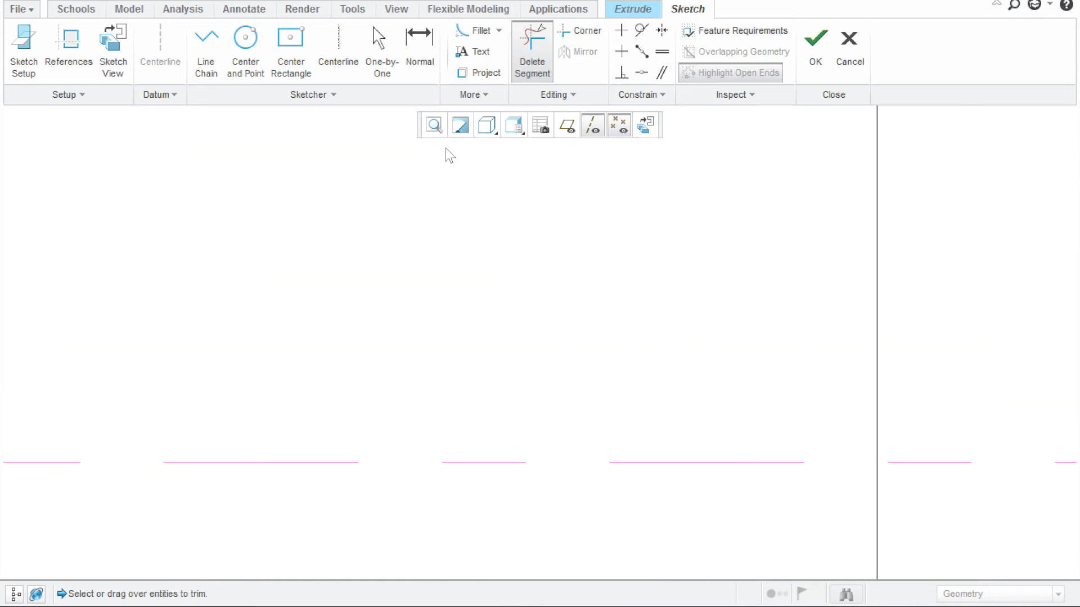
# Trim away the right arc of the large circle and the inner arc of the right small circle, leaving one closed outline
pyautogui.click(433, 124)
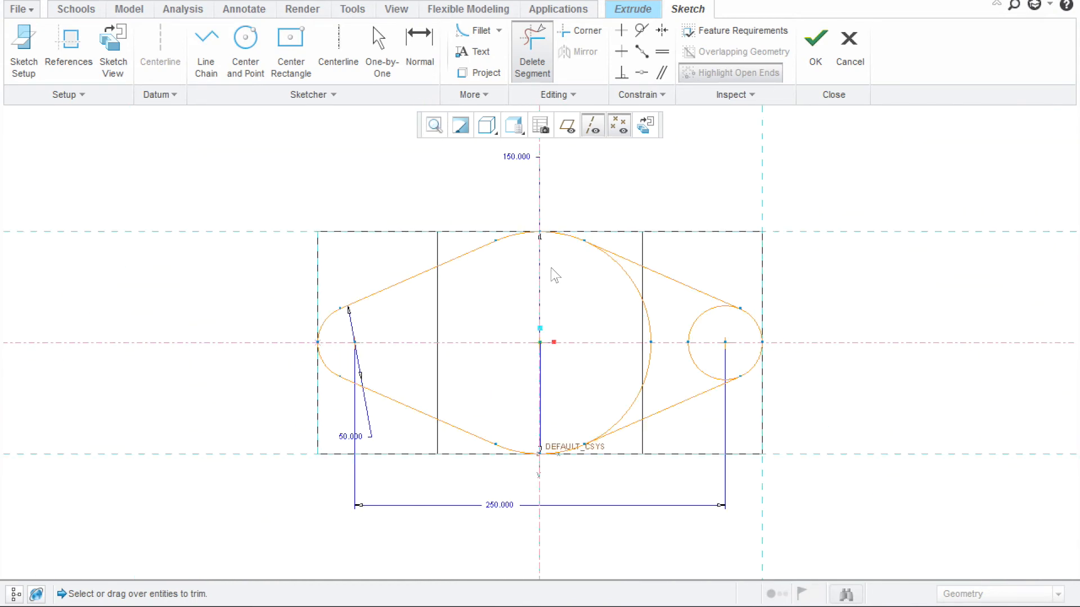
pyautogui.scroll(-2, 557, 278)
pyautogui.scroll(1, 571, 304)
pyautogui.scroll(1, 553, 307)
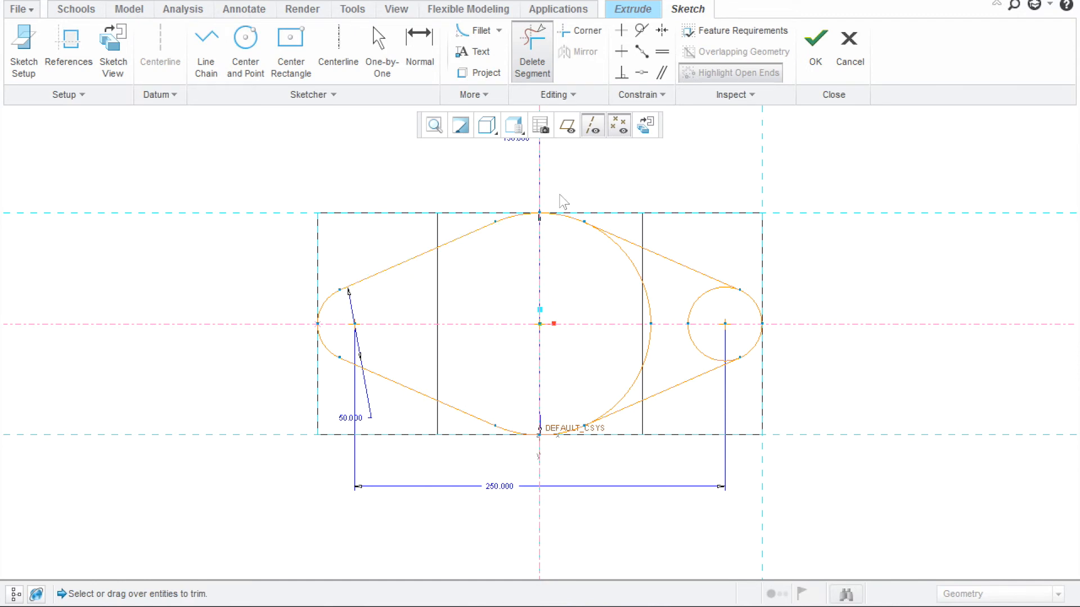
pyautogui.click(650, 315)
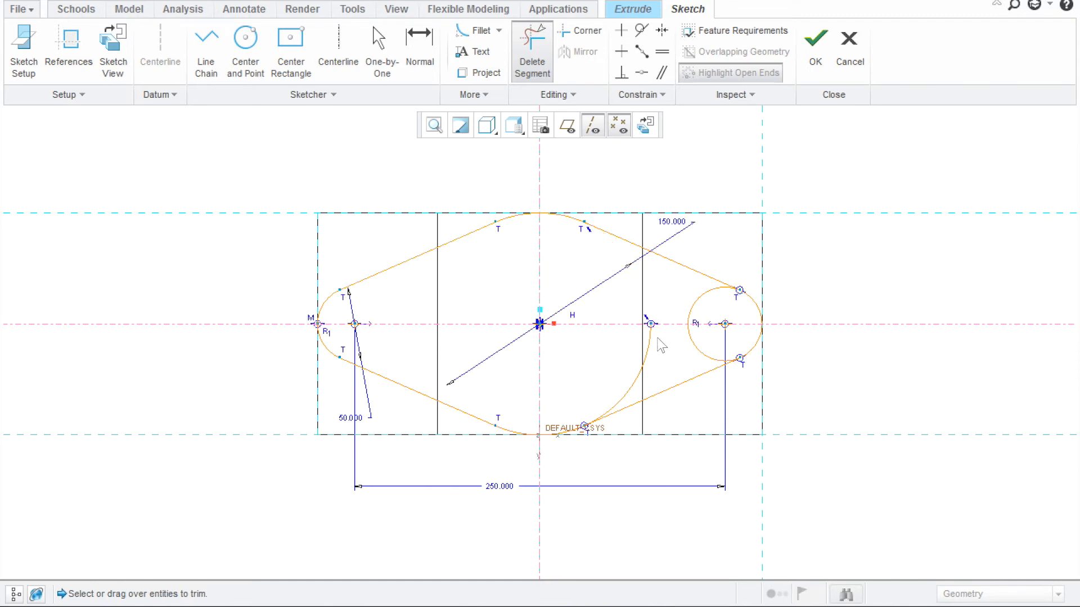
pyautogui.moveTo(677, 349)
pyautogui.mouseDown()
pyautogui.moveTo(710, 322)
pyautogui.moveTo(663, 307)
pyautogui.mouseUp()
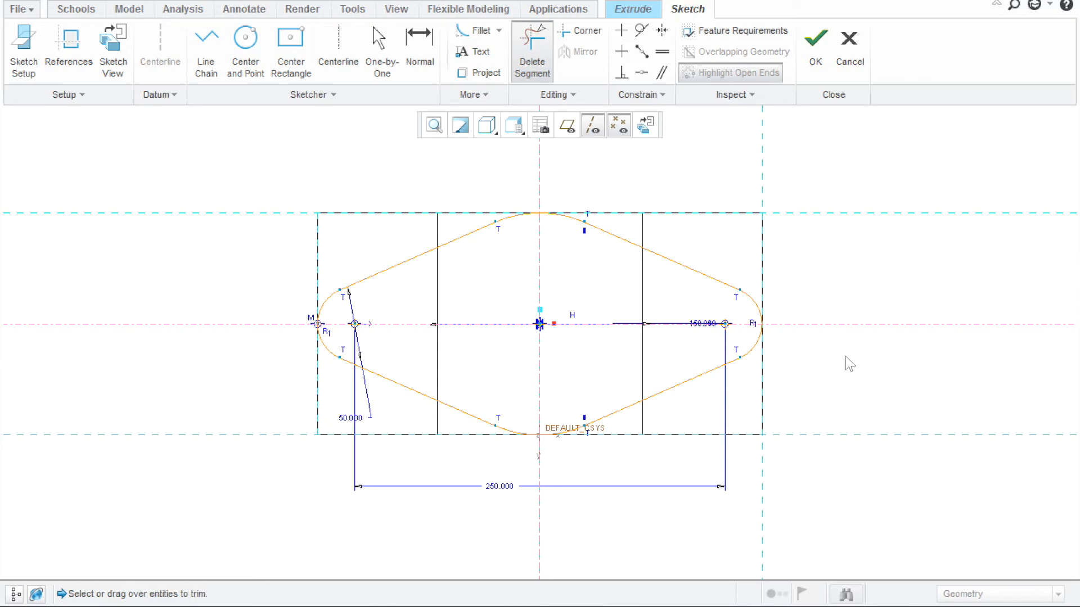
pyautogui.middleClick(892, 359)
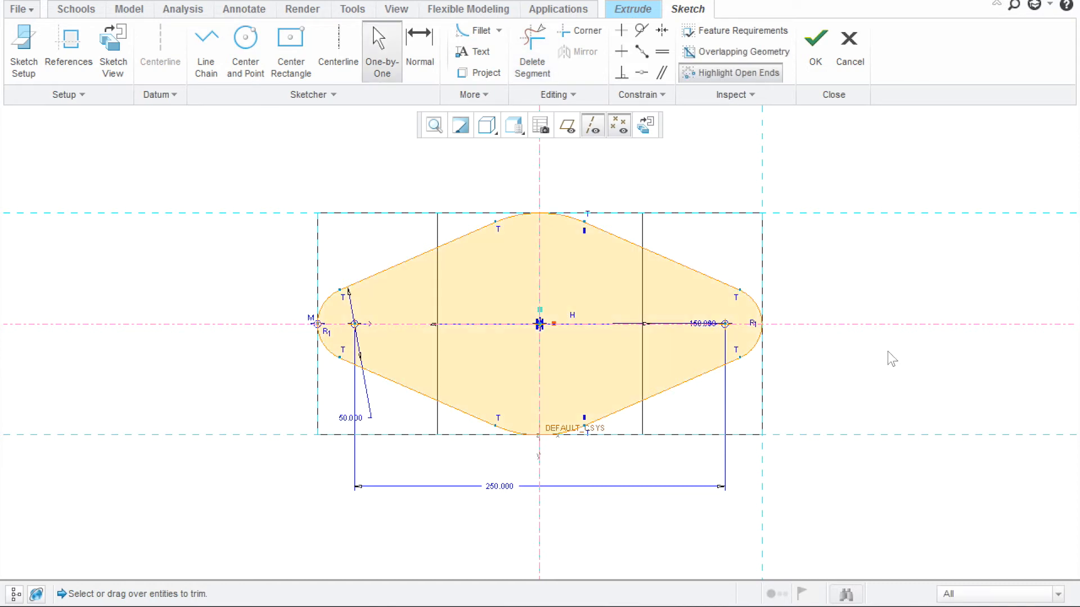
# Dimension the right end arc with a radius of 25, deleting the conflicting 50 diameter dimension
pyautogui.moveTo(701, 319); pyautogui.dragTo(738, 292)
pyautogui.click(420, 45)
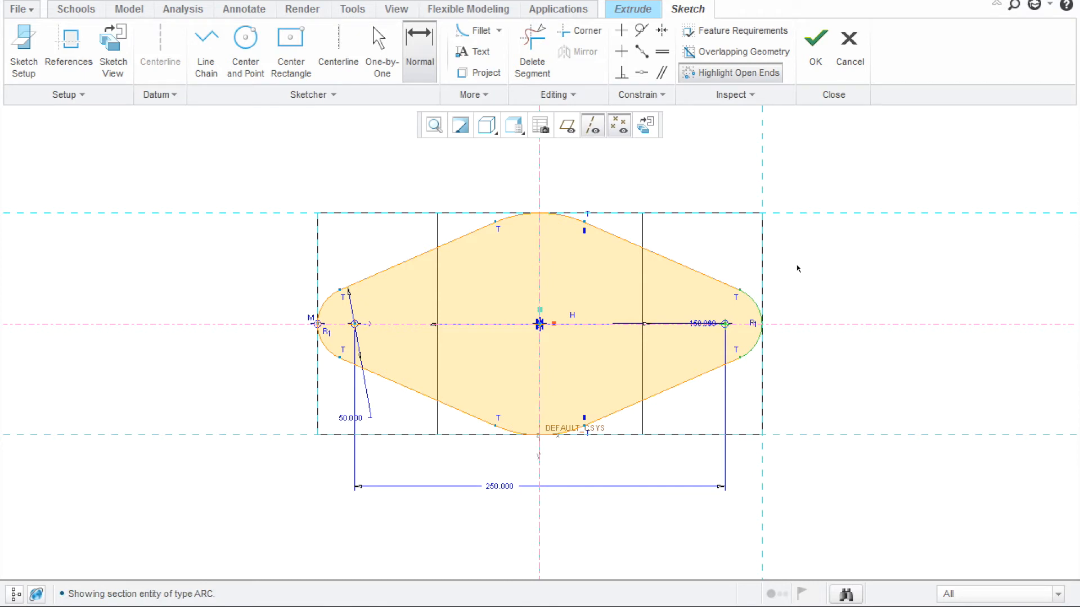
pyautogui.middleClick(820, 281)
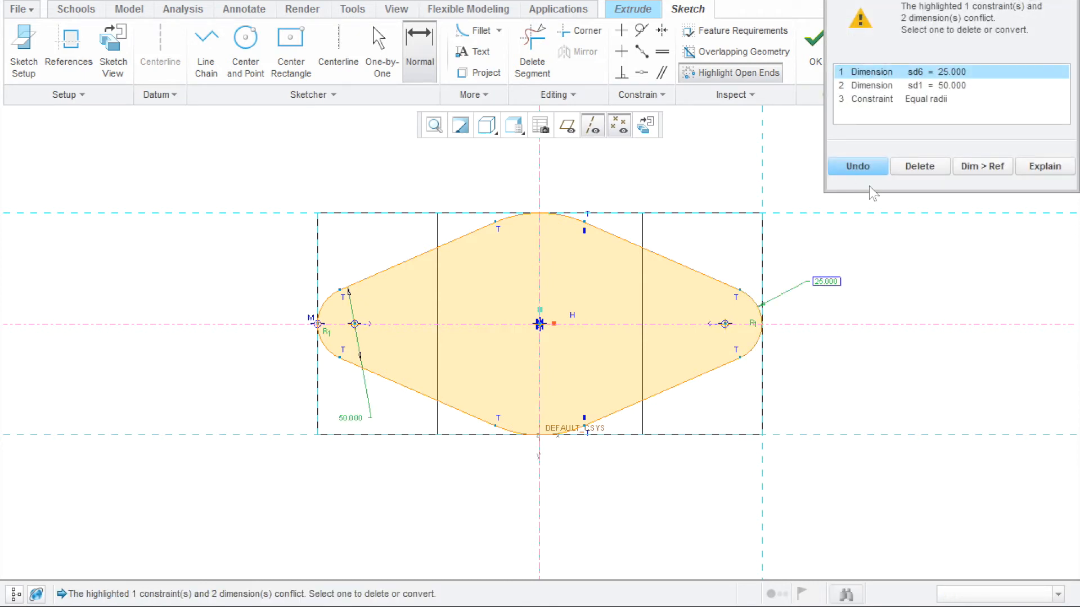
pyautogui.click(909, 88)
pyautogui.click(922, 165)
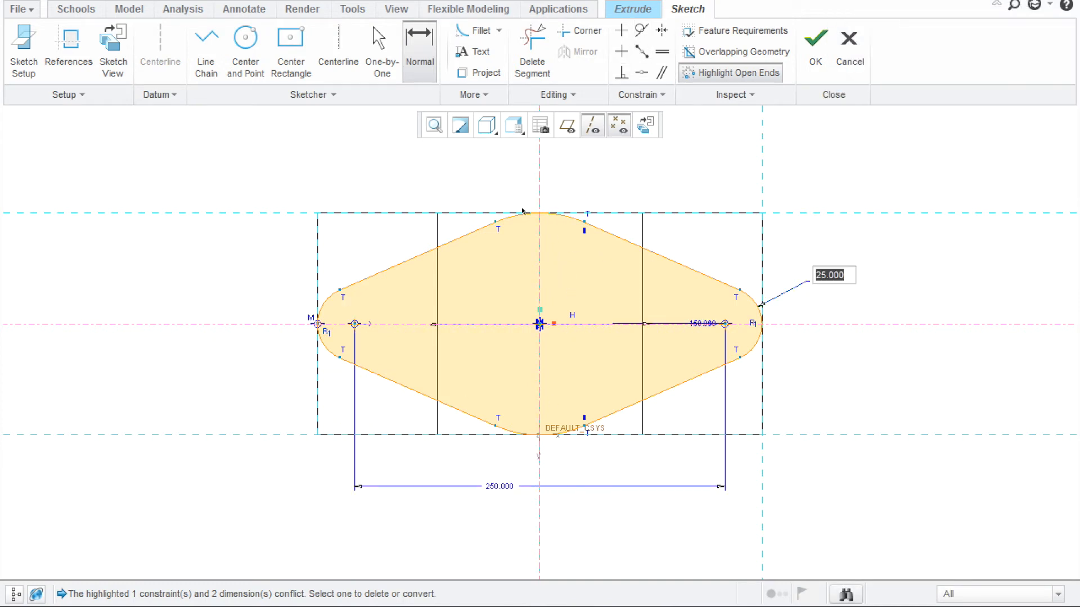
pyautogui.press('Return')
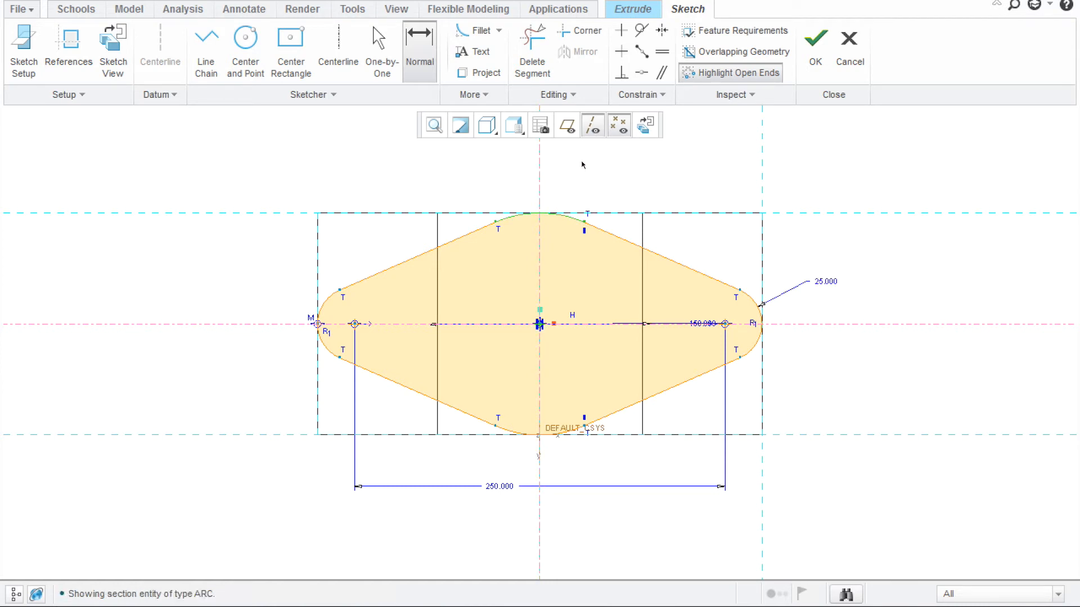
pyautogui.middleClick(571, 156)
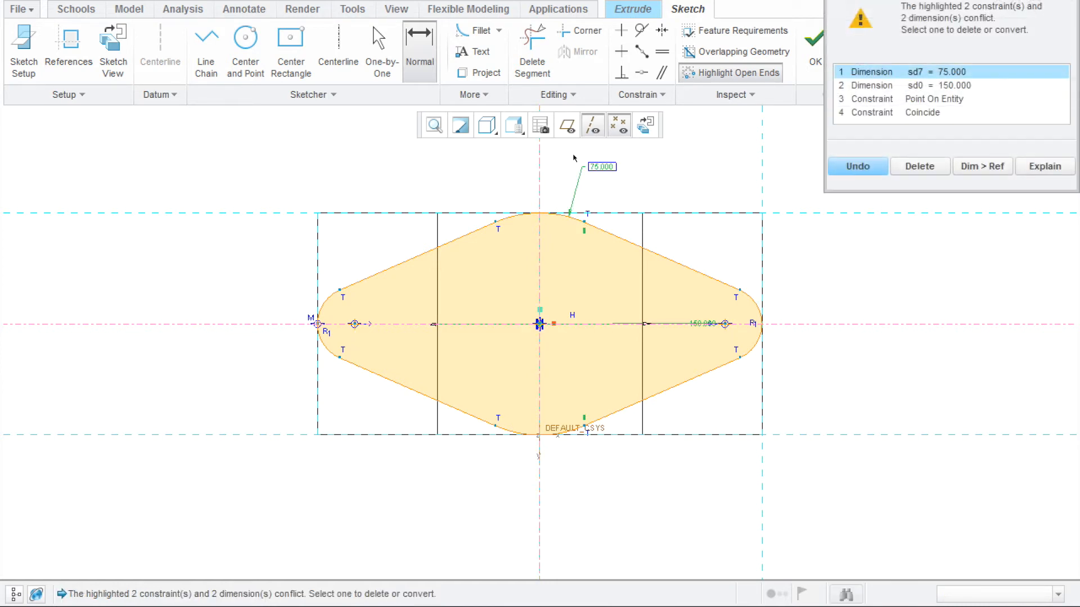
pyautogui.click(888, 88)
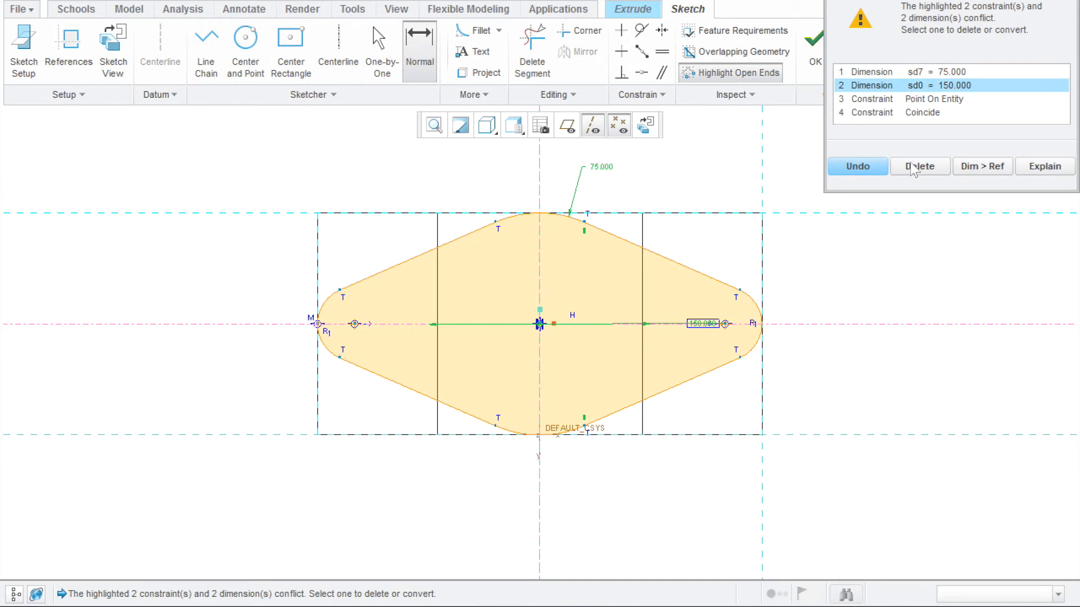
pyautogui.click(882, 169)
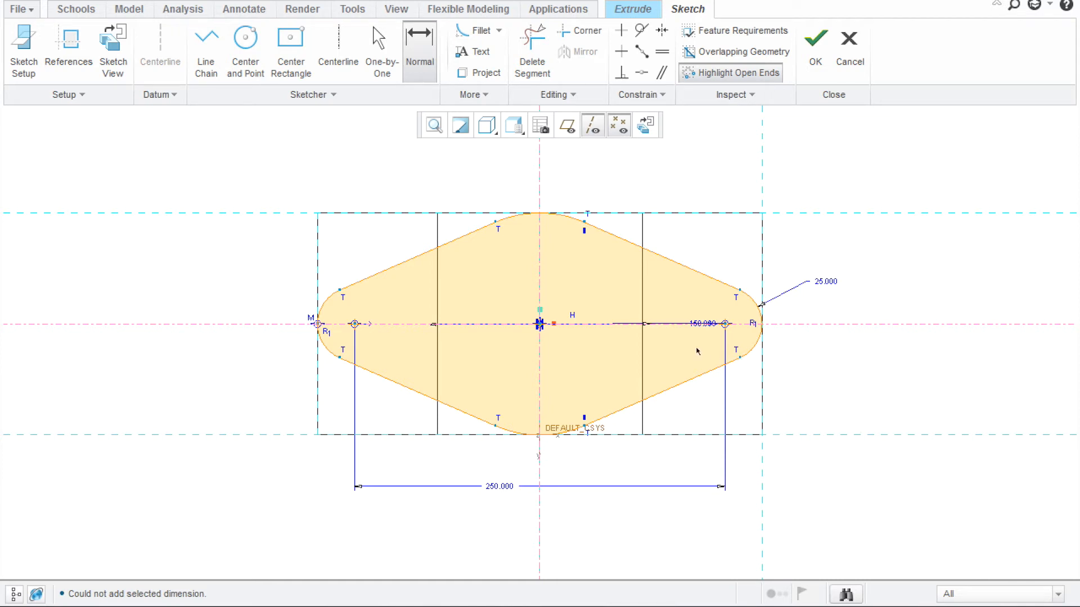
# Dimension the upper central arc with a radius of 75, deleting the conflicting 150 diameter dimension
pyautogui.middleClick(719, 324)
pyautogui.moveTo(708, 327); pyautogui.dragTo(564, 174)
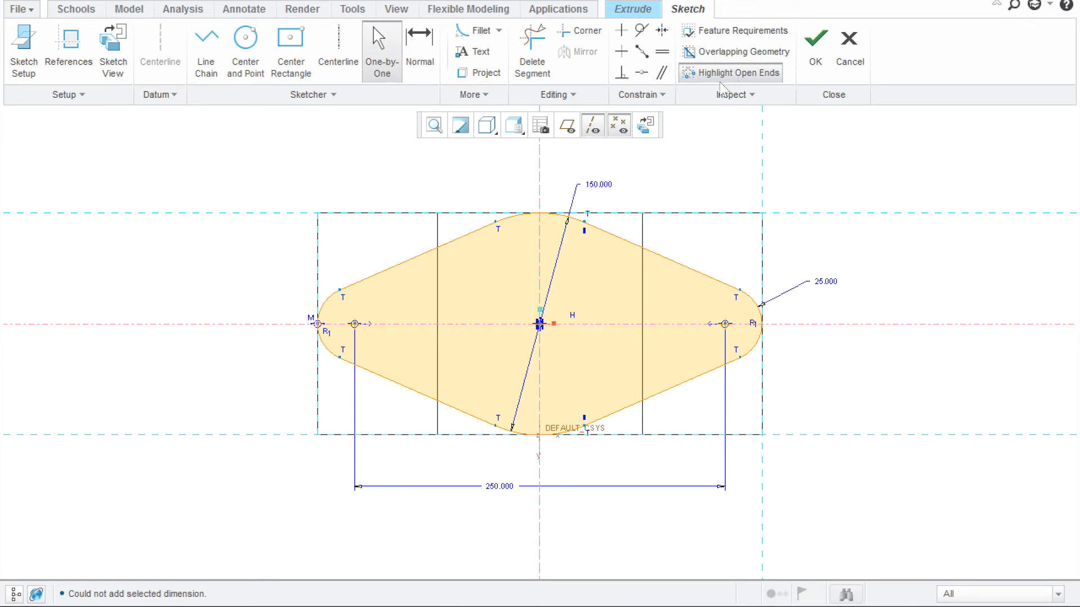
pyautogui.click(423, 41)
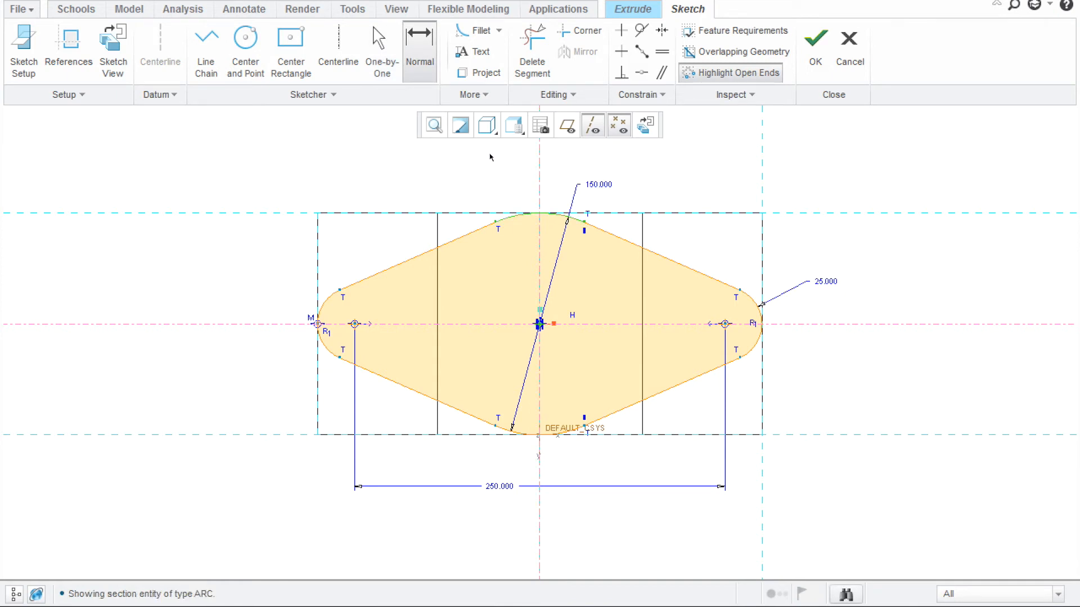
pyautogui.middleClick(492, 159)
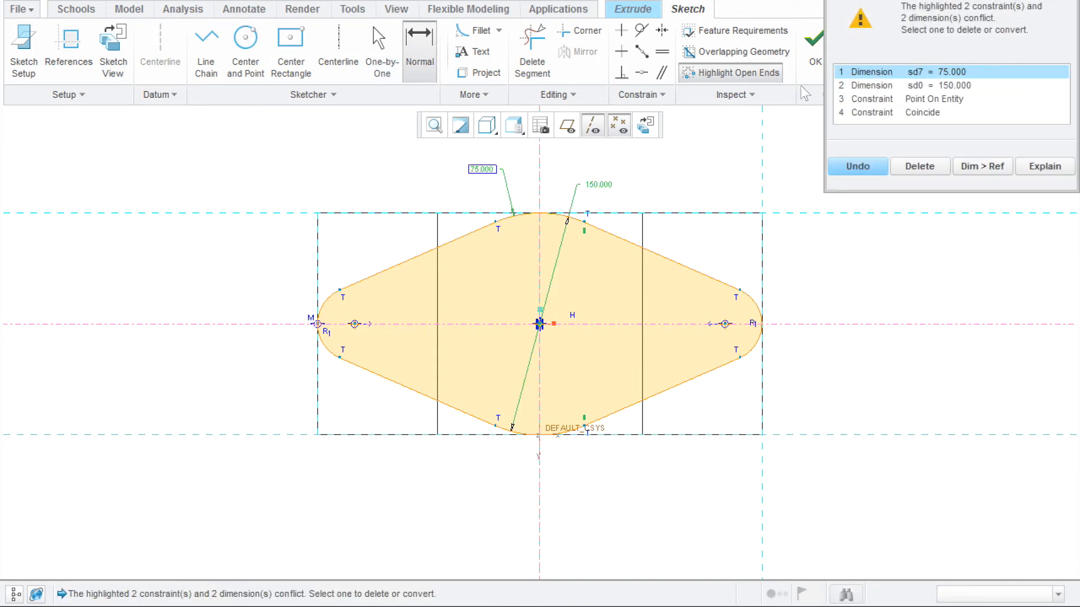
pyautogui.click(850, 86)
pyautogui.click(912, 164)
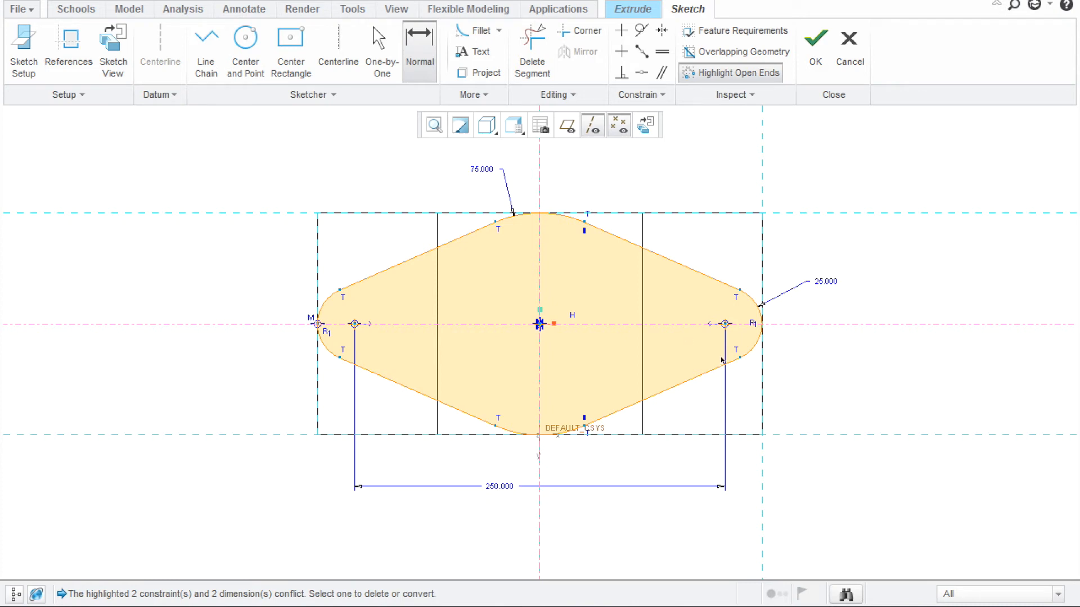
# Display the model shaded and examine the closed sketch profile against the underside of the arch base
pyautogui.scroll(2, 581, 314)
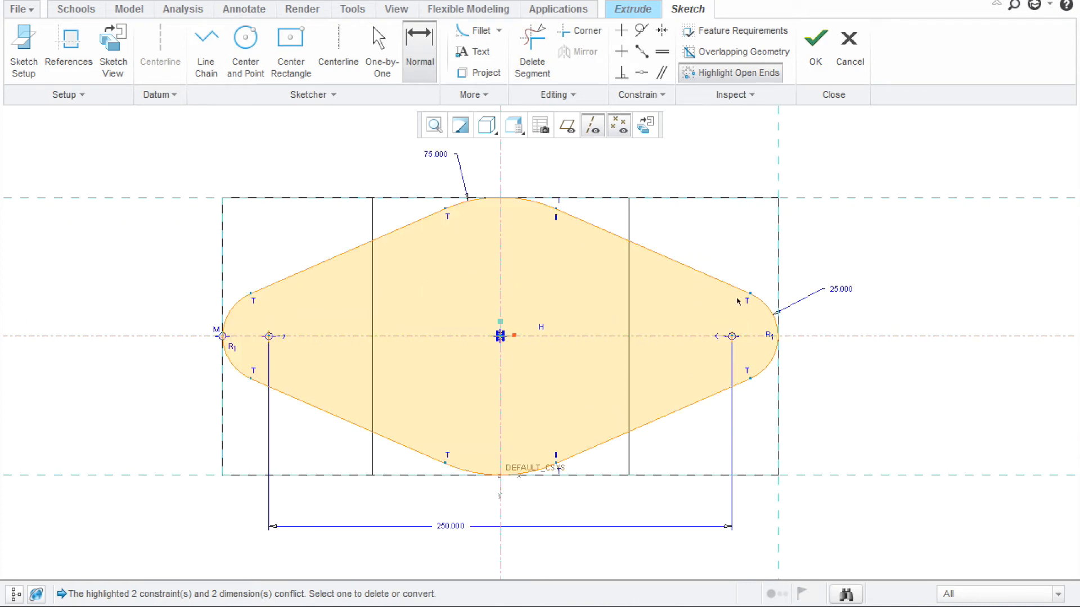
pyautogui.click(487, 126)
pyautogui.click(503, 193)
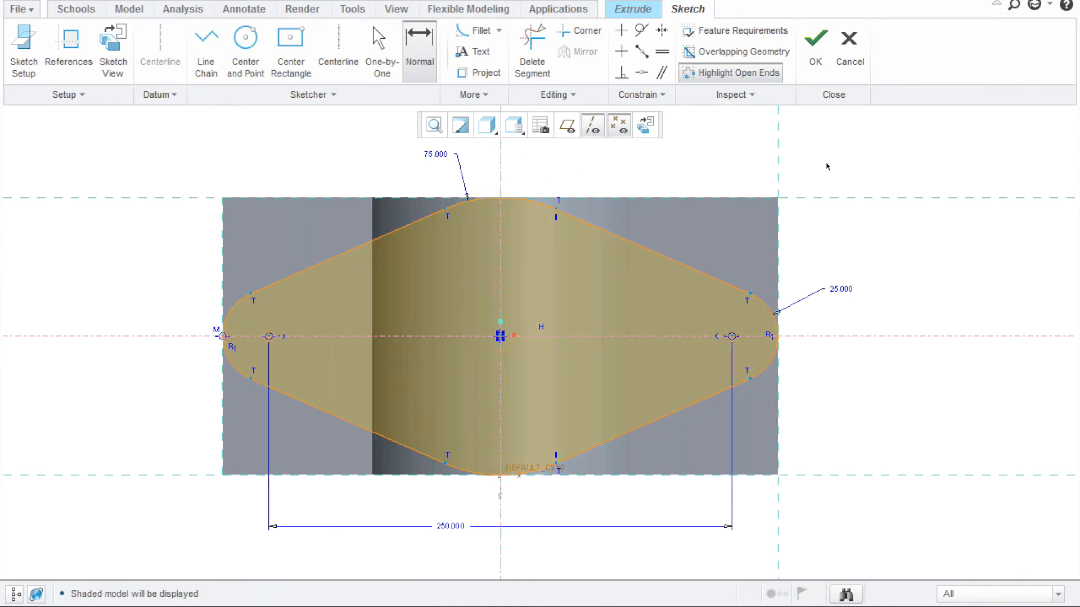
pyautogui.scroll(-1, 823, 146)
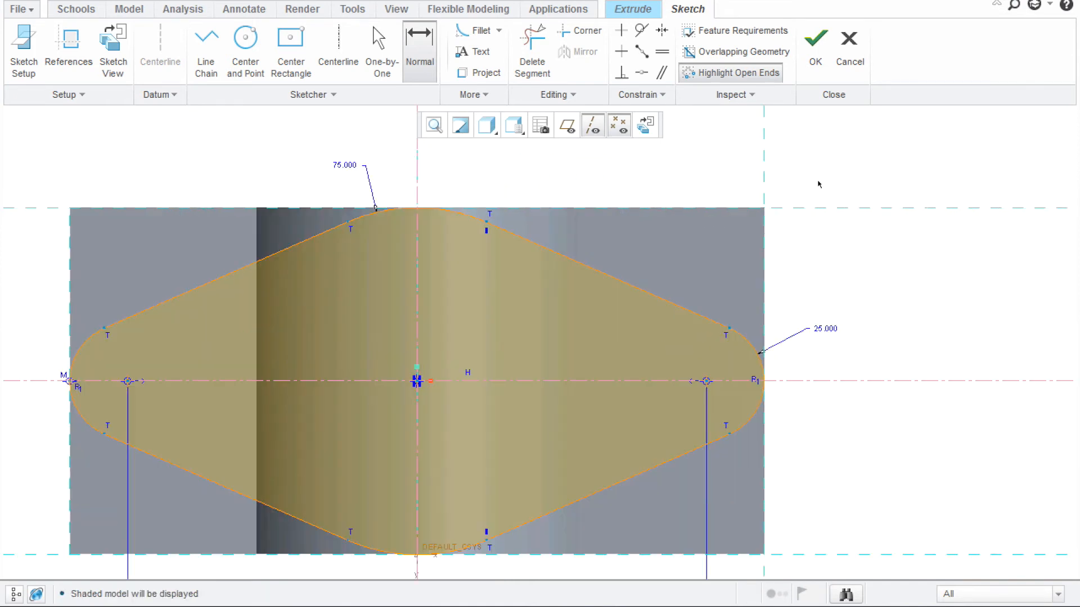
pyautogui.scroll(1, 810, 222)
pyautogui.scroll(-2, 810, 231)
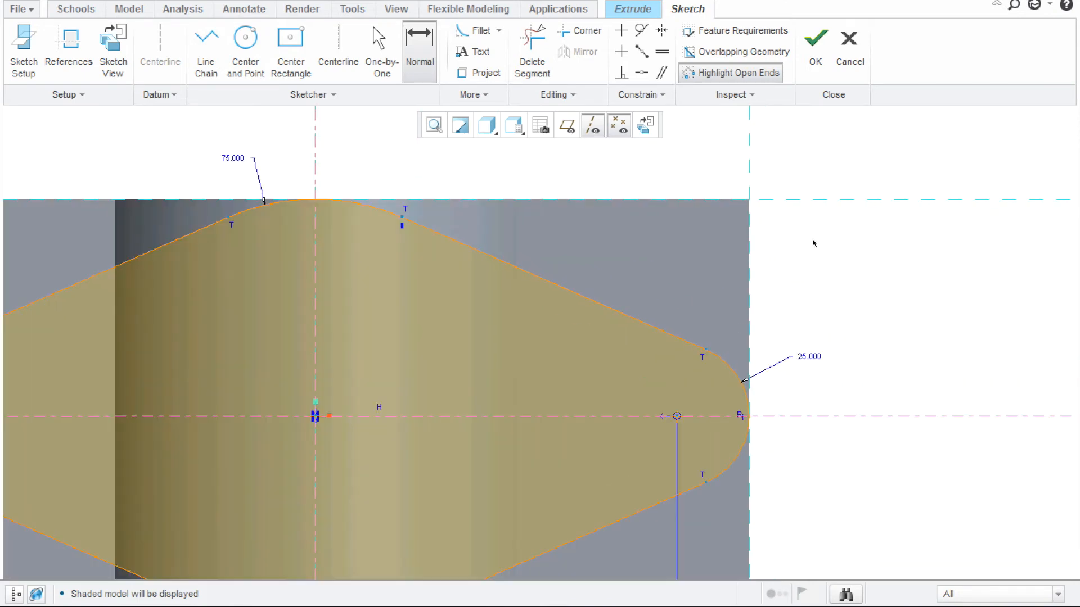
pyautogui.moveTo(812, 288); pyautogui.dragTo(809, 332, button='middle')
pyautogui.scroll(-8, 810, 318)
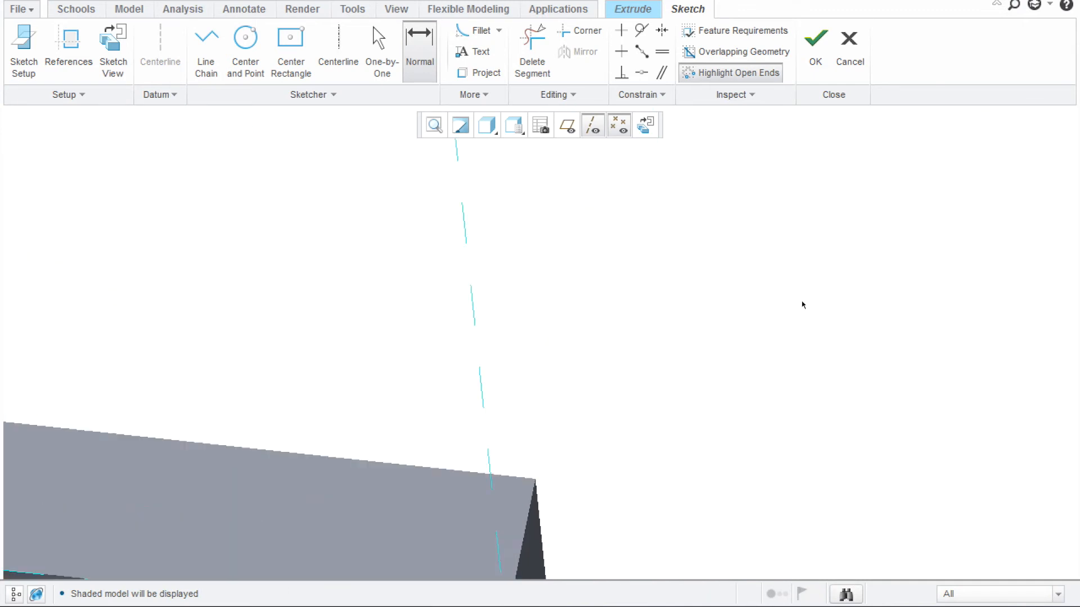
pyautogui.click(425, 118)
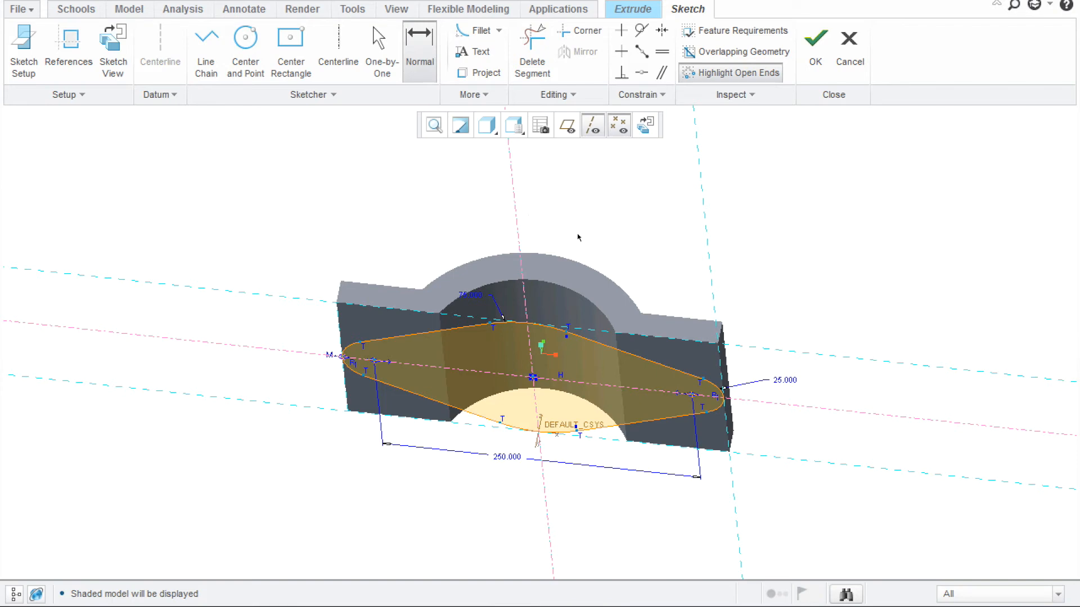
pyautogui.moveTo(577, 242); pyautogui.dragTo(578, 254, button='middle')
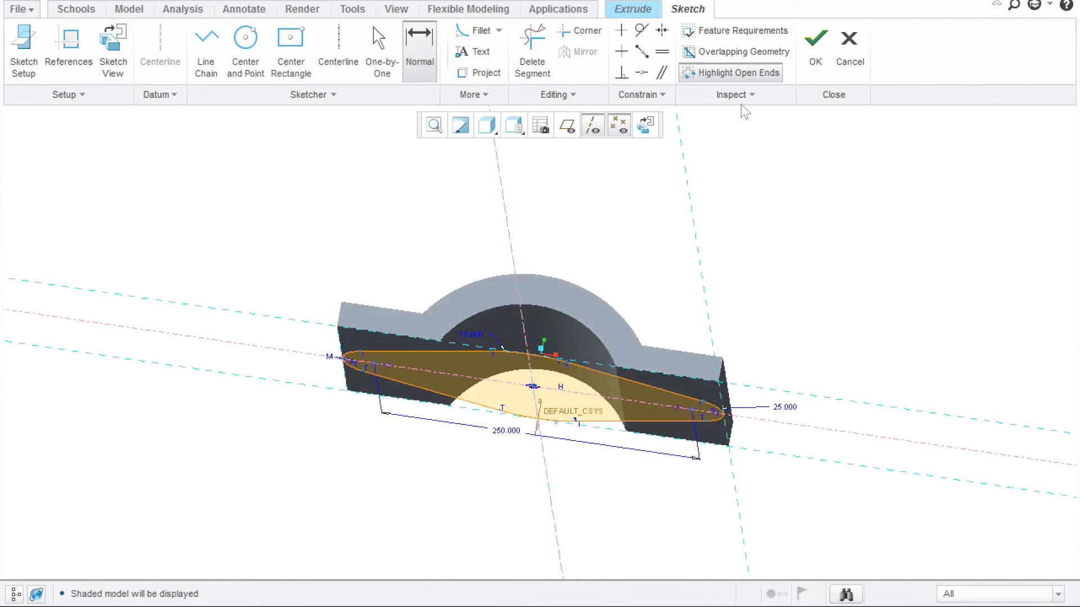
# Finish the sketch and extrude it upward through the arch base as a material-removing cut
pyautogui.click(816, 45)
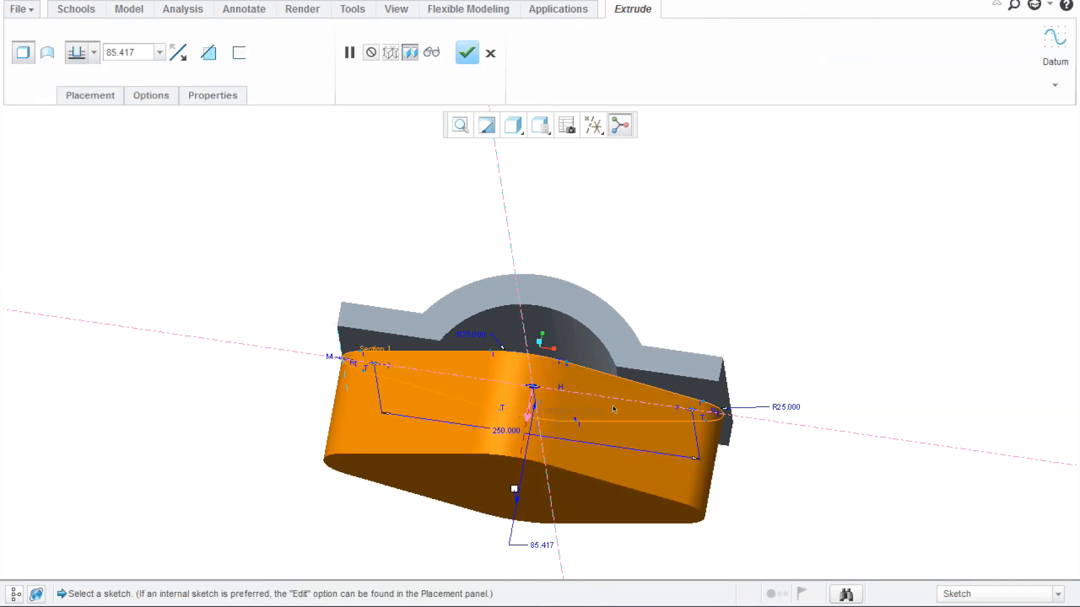
pyautogui.click(525, 420)
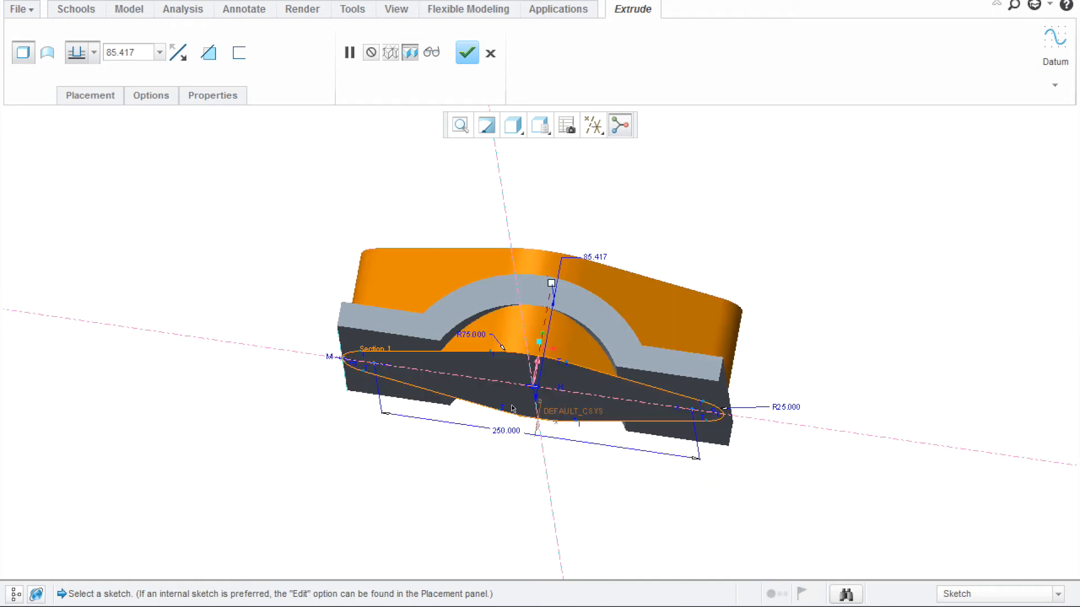
pyautogui.click(209, 56)
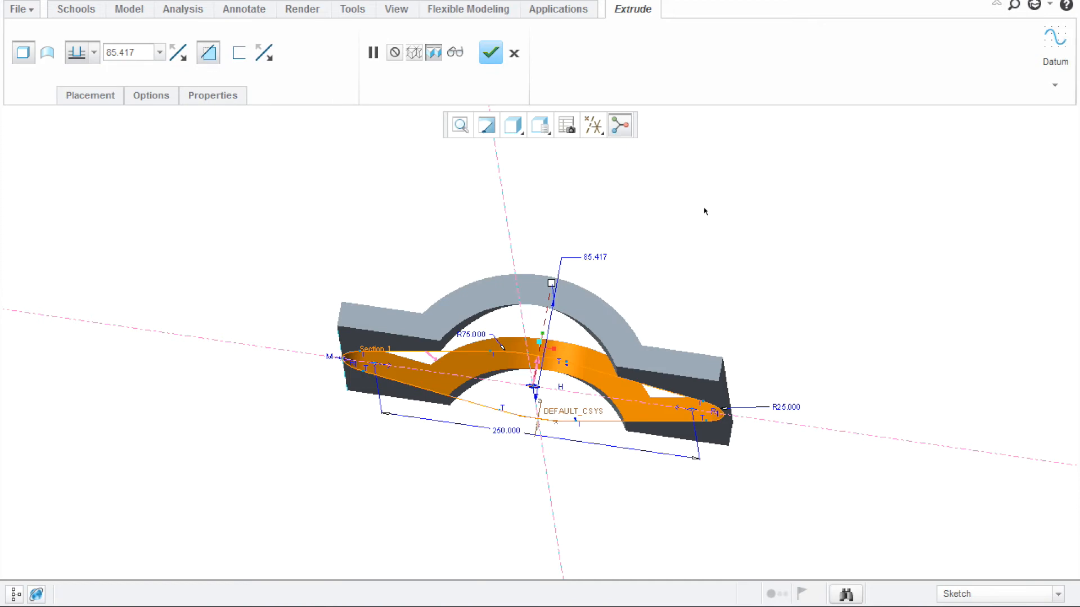
pyautogui.scroll(2, 701, 223)
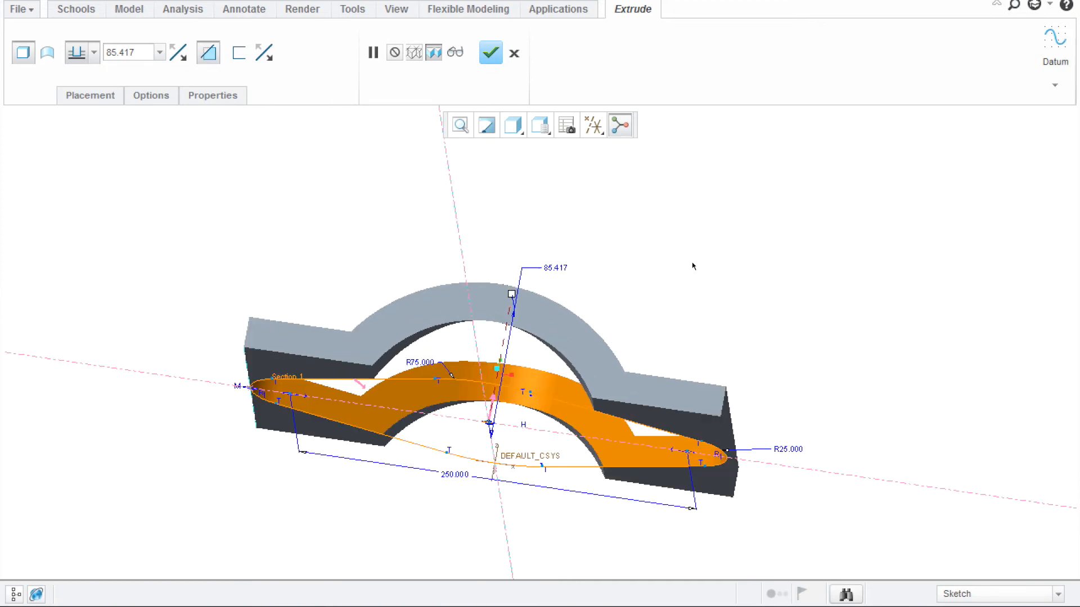
pyautogui.scroll(-1, 693, 266)
pyautogui.moveTo(707, 259); pyautogui.dragTo(596, 363, button='middle')
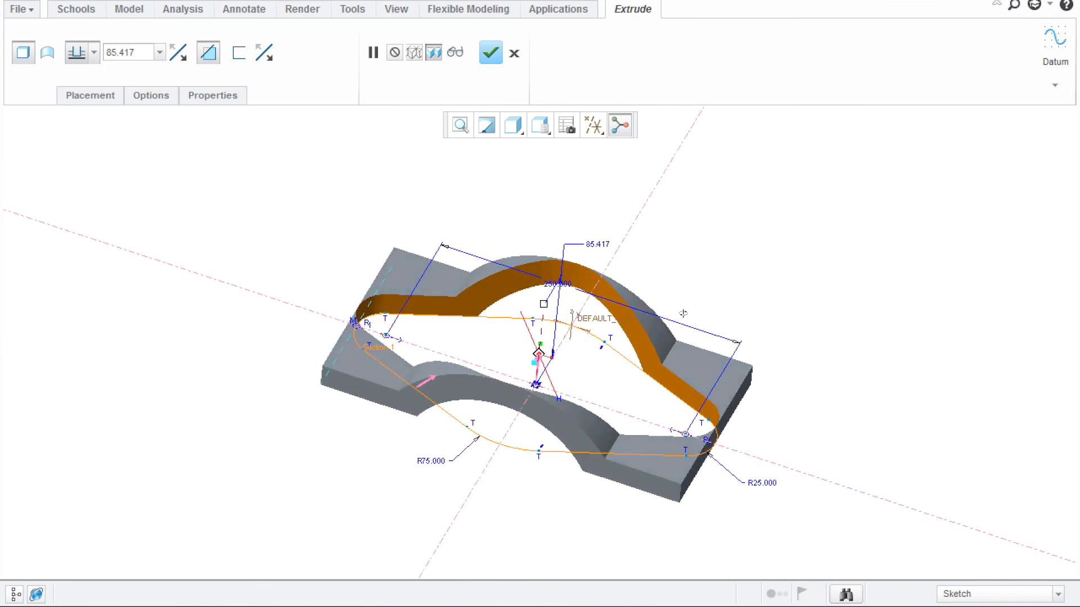
# Flip the cut's material side to remove everything outside the sketched outline, and complete the extrusion
pyautogui.click(436, 384)
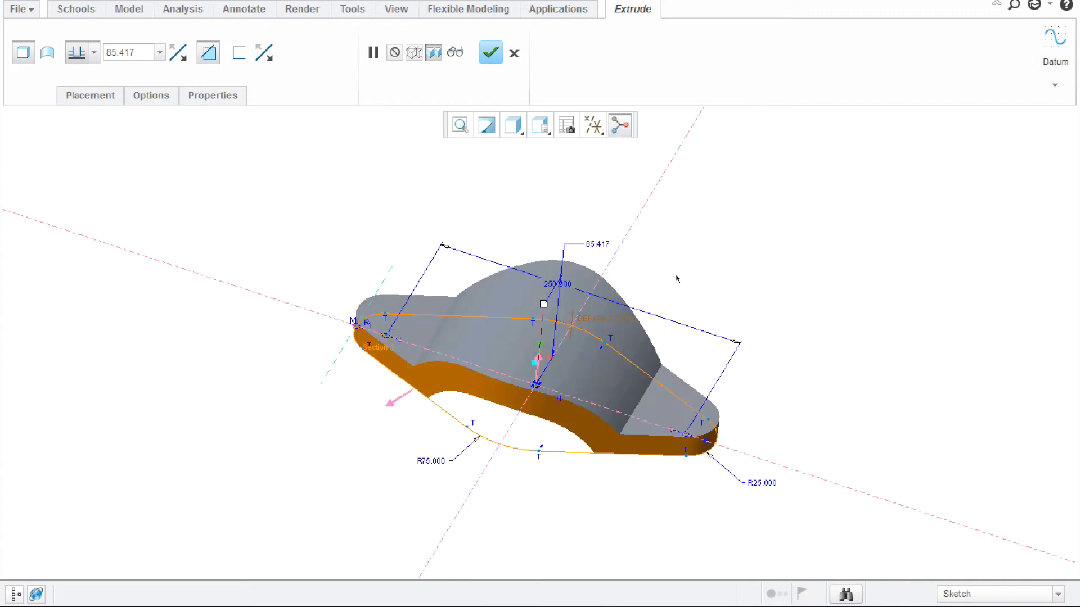
pyautogui.scroll(-2, 676, 279)
pyautogui.scroll(2, 679, 265)
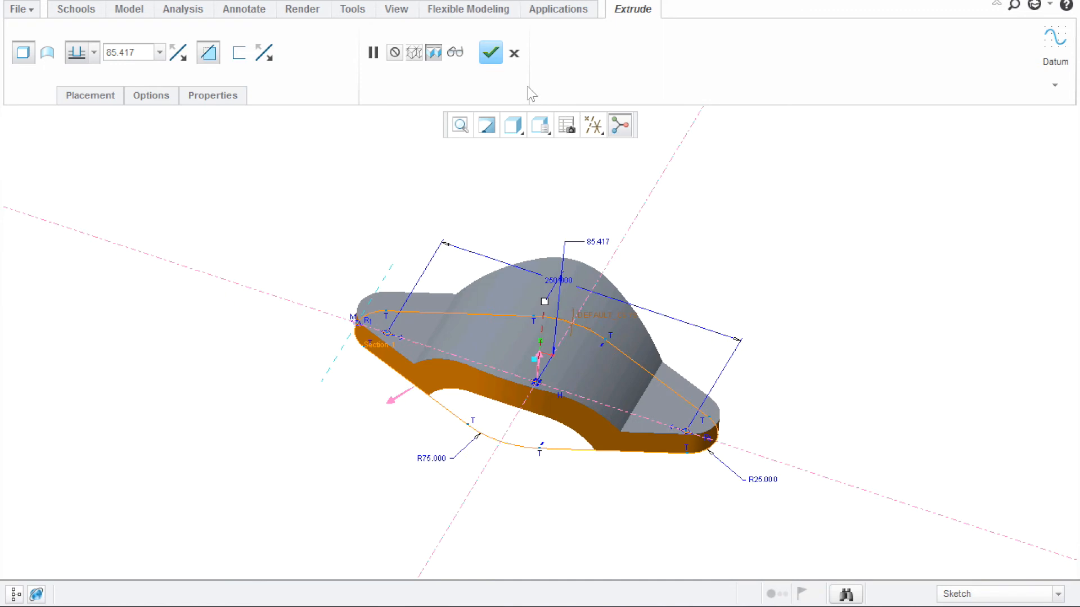
pyautogui.click(491, 53)
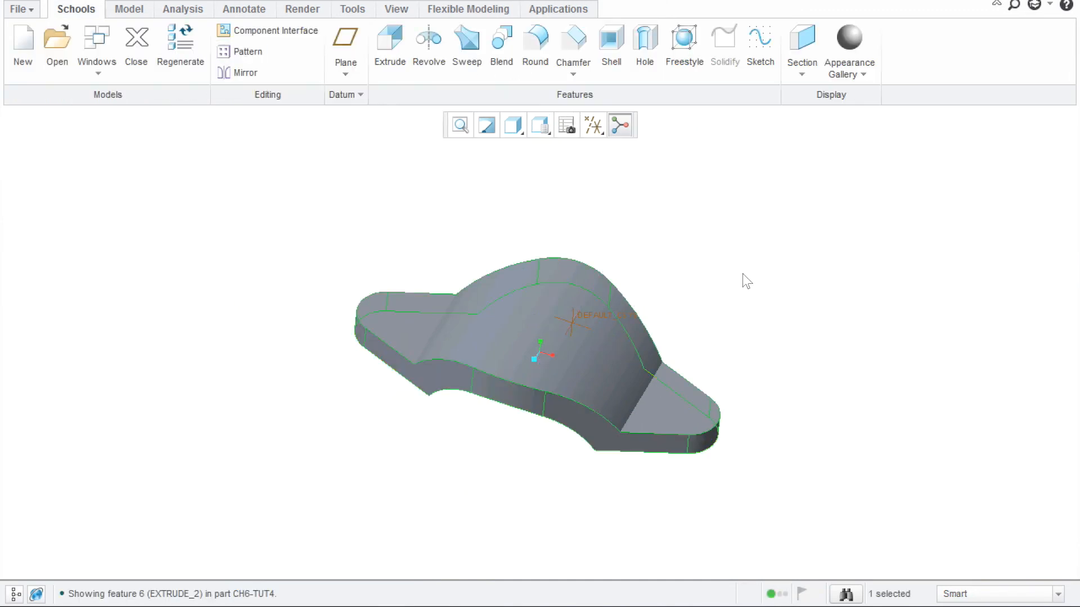
# Examine the trimmed arch body and its flange undersides from several angles
pyautogui.scroll(-4, 725, 272)
pyautogui.scroll(-1, 678, 306)
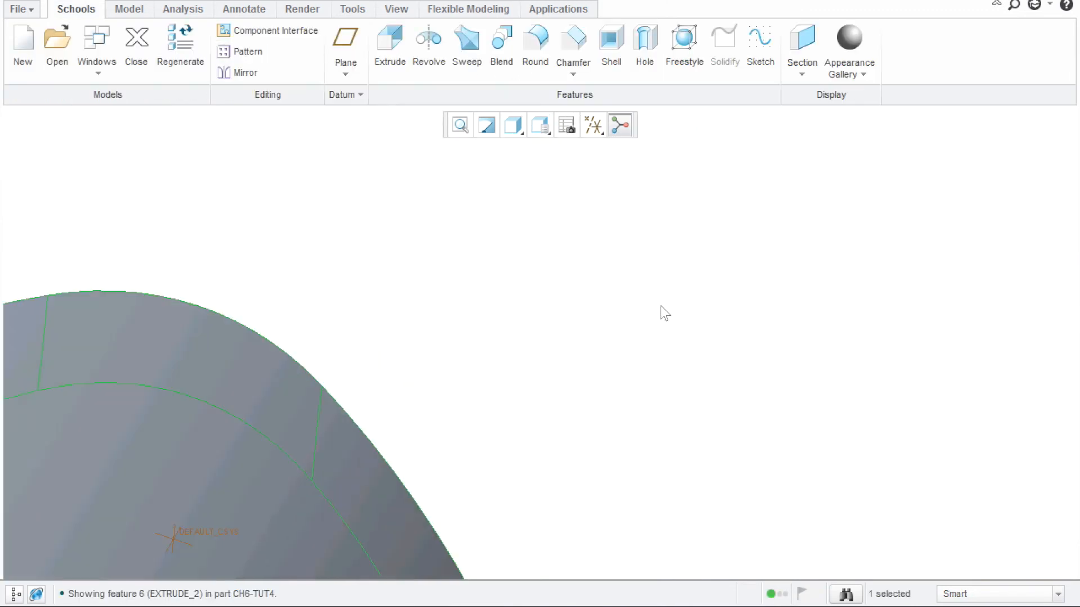
pyautogui.scroll(3, 662, 311)
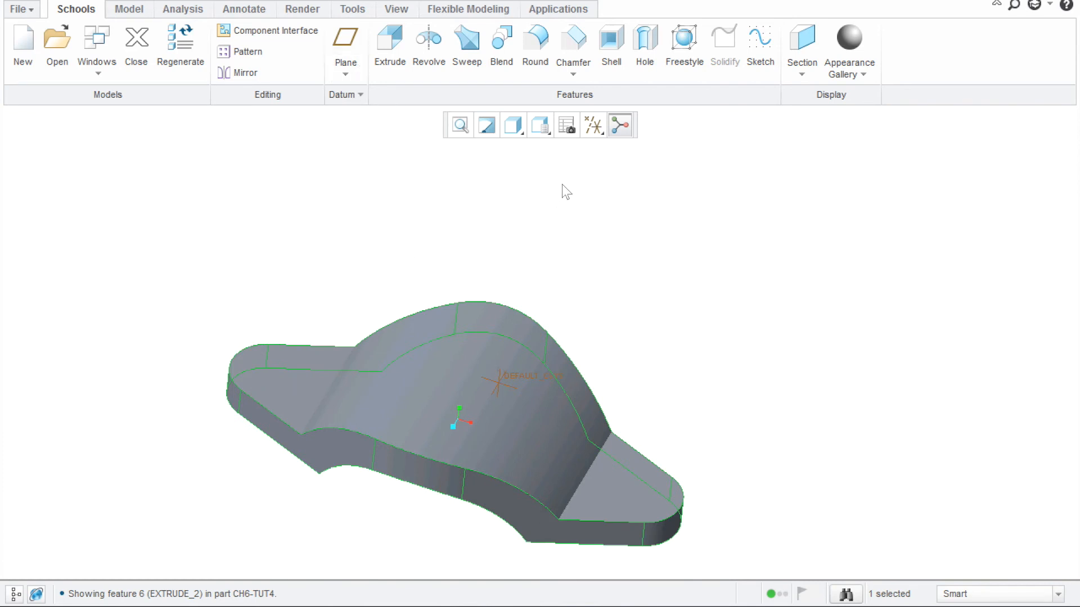
pyautogui.scroll(1, 564, 188)
pyautogui.moveTo(550, 250); pyautogui.dragTo(570, 200, button='middle')
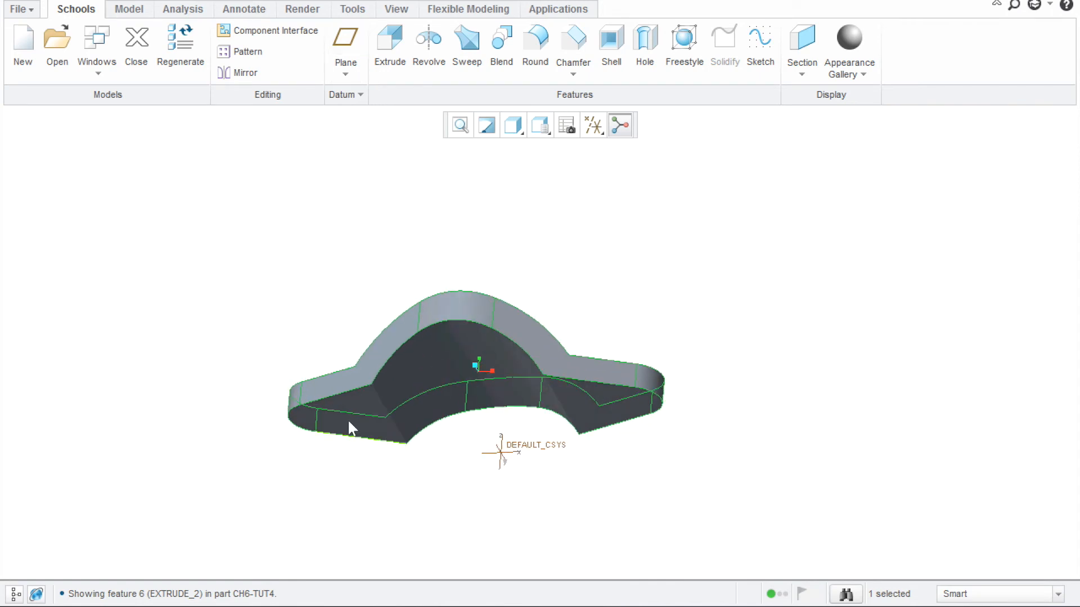
pyautogui.scroll(-1, 537, 393)
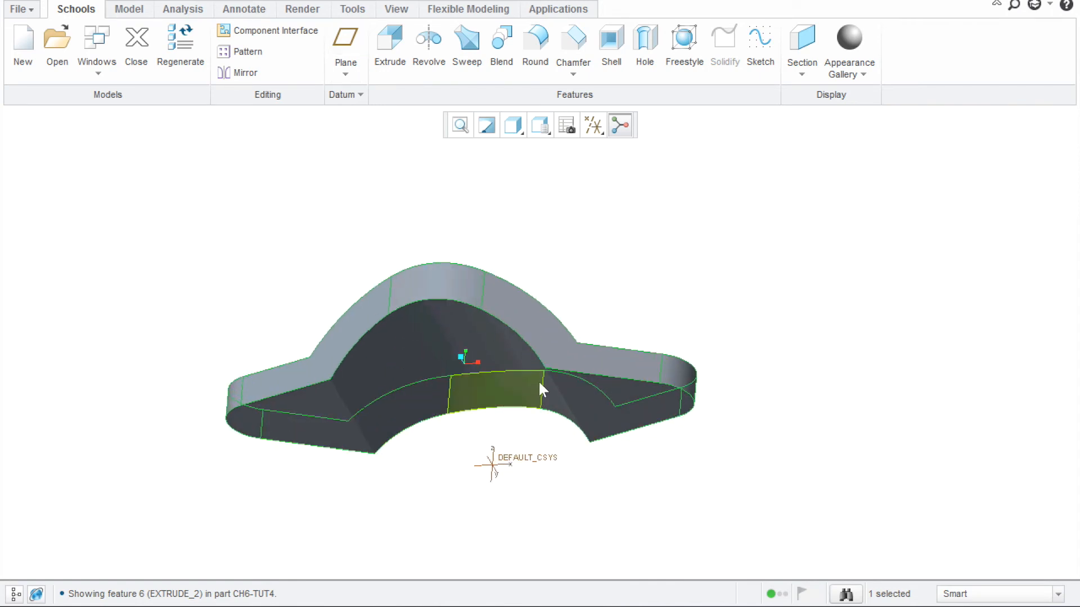
pyautogui.moveTo(542, 372)
pyautogui.mouseDown(button='middle')
pyautogui.moveTo(563, 396)
pyautogui.moveTo(550, 349)
pyautogui.moveTo(524, 330)
pyautogui.moveTo(448, 393)
pyautogui.mouseUp(button='middle')
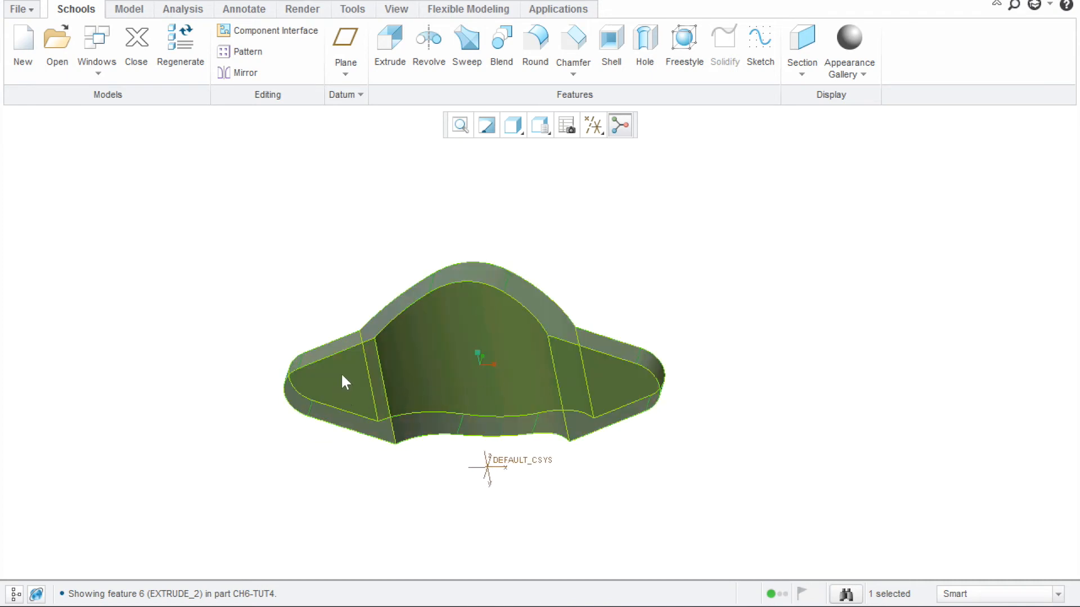
pyautogui.scroll(4, 367, 450)
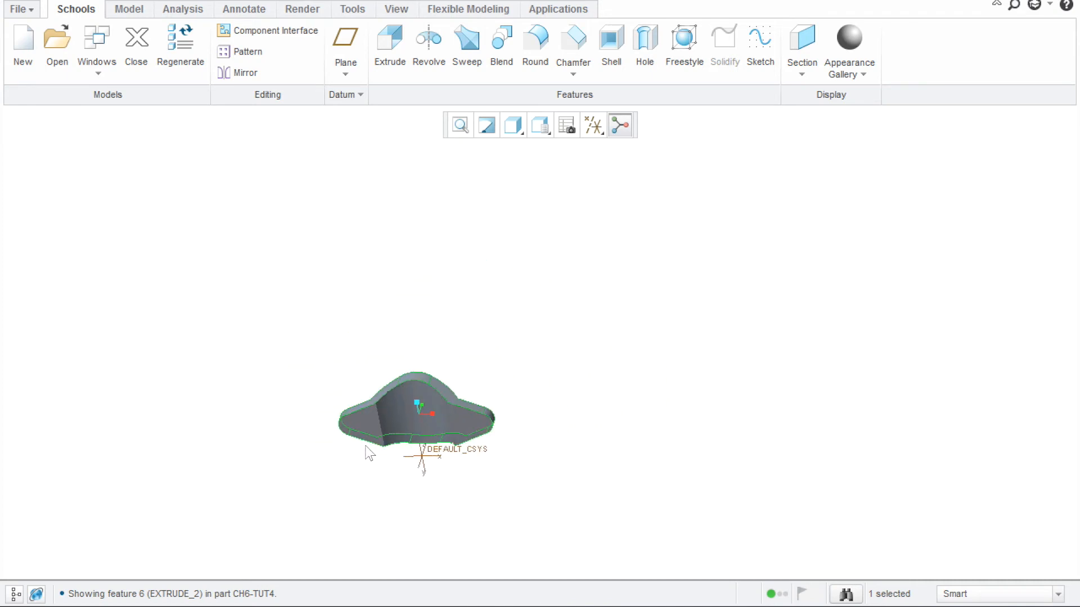
pyautogui.scroll(-6, 368, 453)
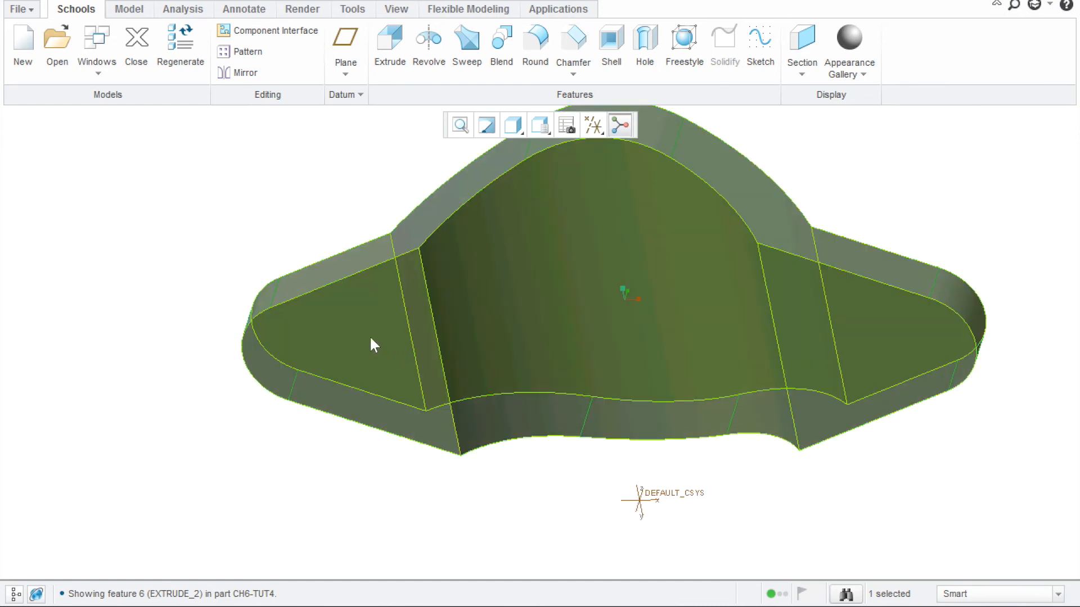
# Create a datum plane on the underside of the flange with an offset of 0
pyautogui.click(353, 46)
pyautogui.click(335, 310)
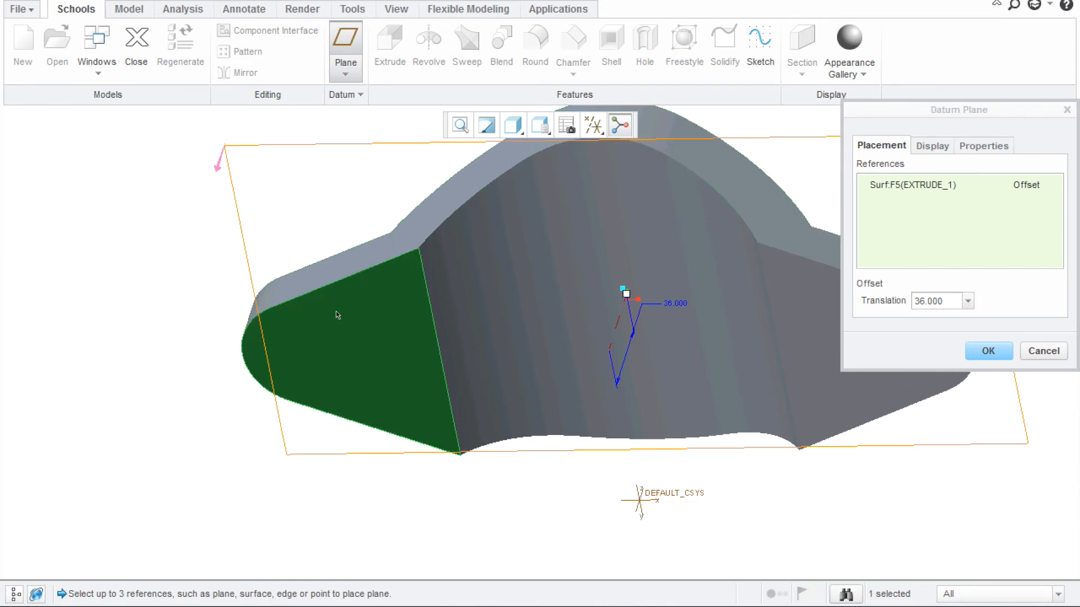
pyautogui.scroll(-3, 365, 400)
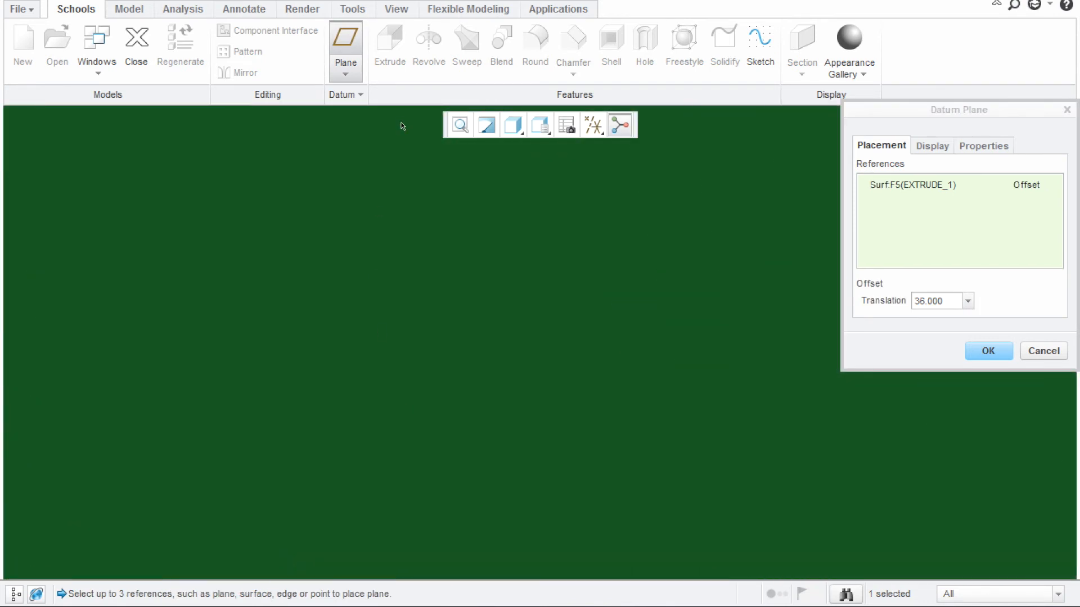
pyautogui.click(459, 125)
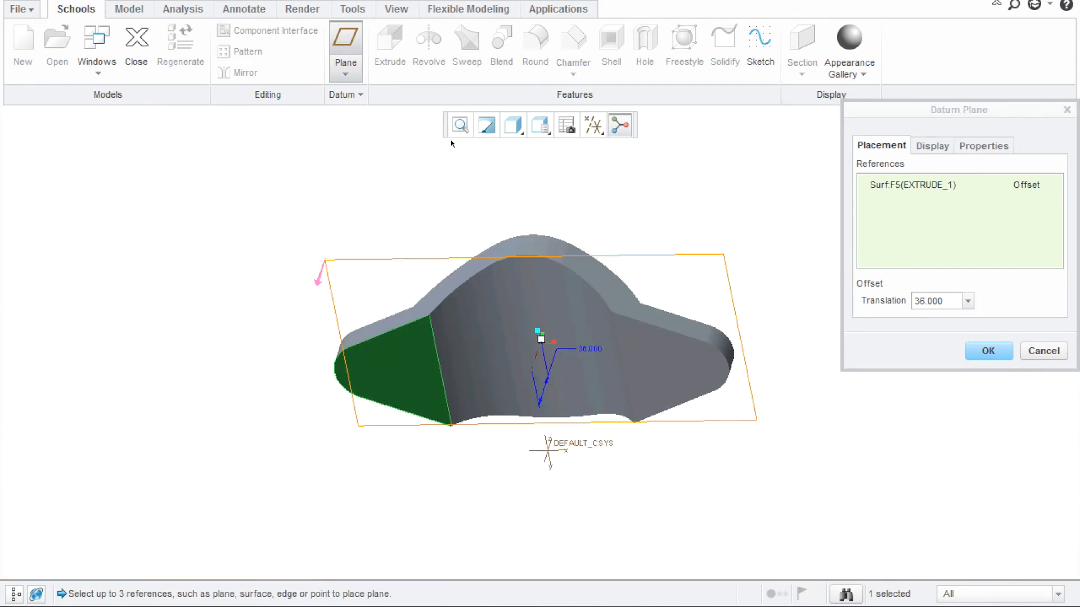
pyautogui.click(946, 301)
pyautogui.doubleClick(942, 301)
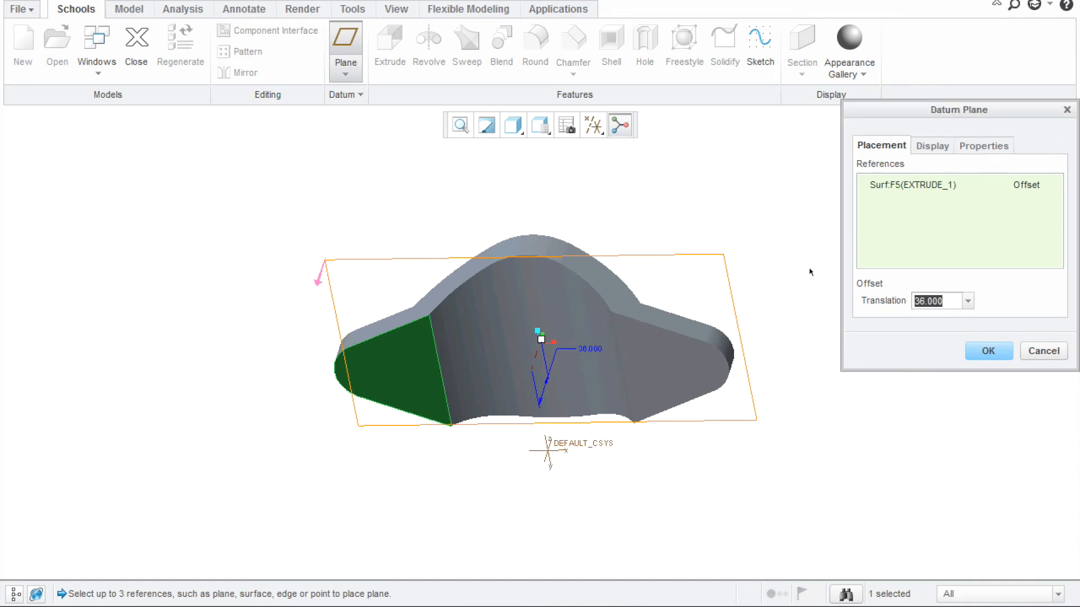
pyautogui.write('0')
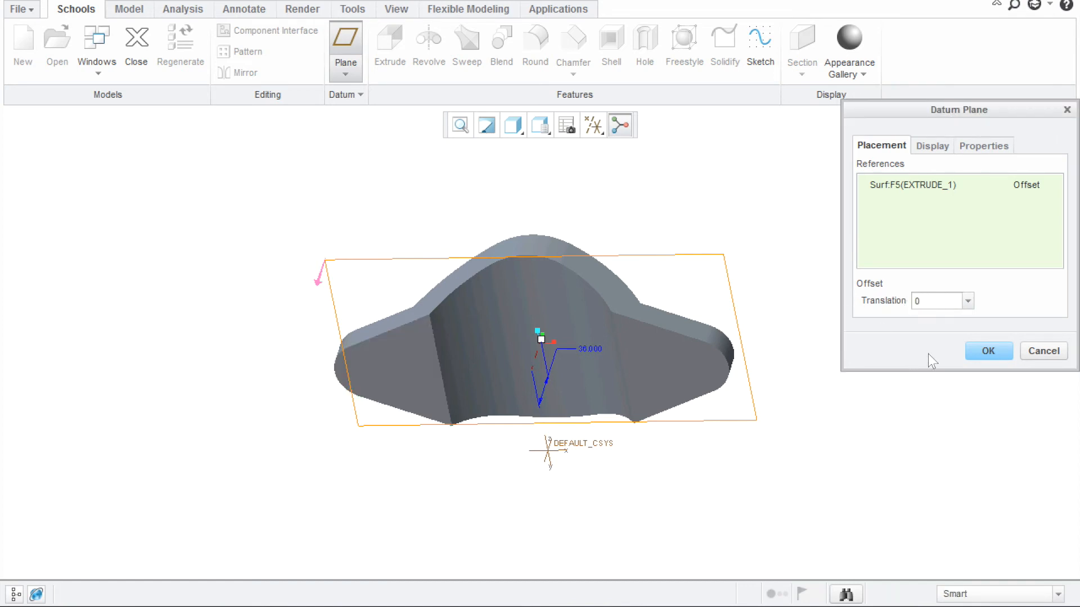
pyautogui.click(974, 350)
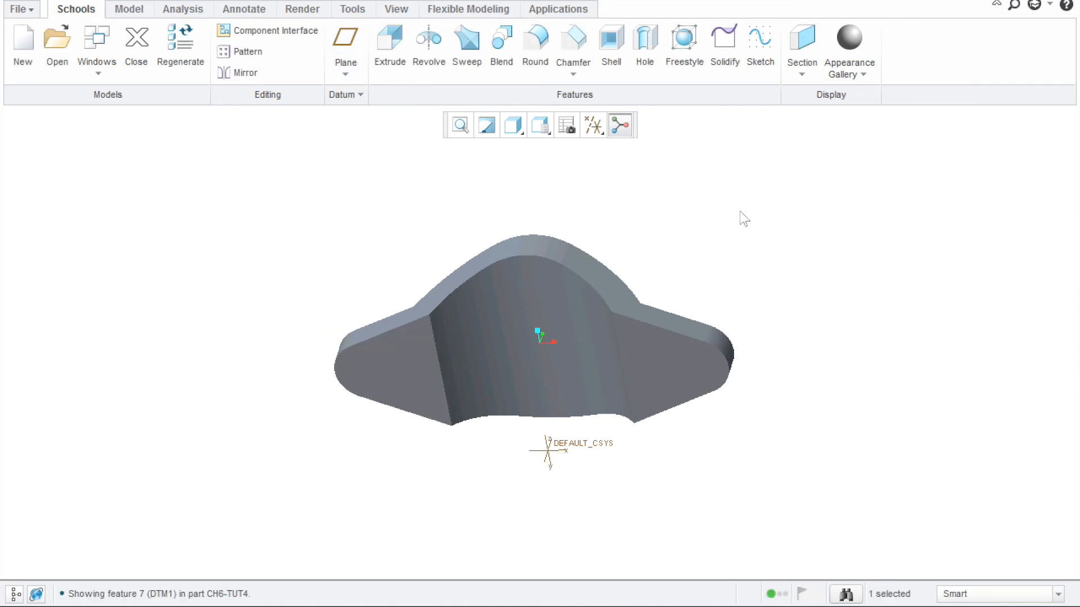
# Show the datum planes and hide the coordinate systems and datum points
pyautogui.click(598, 126)
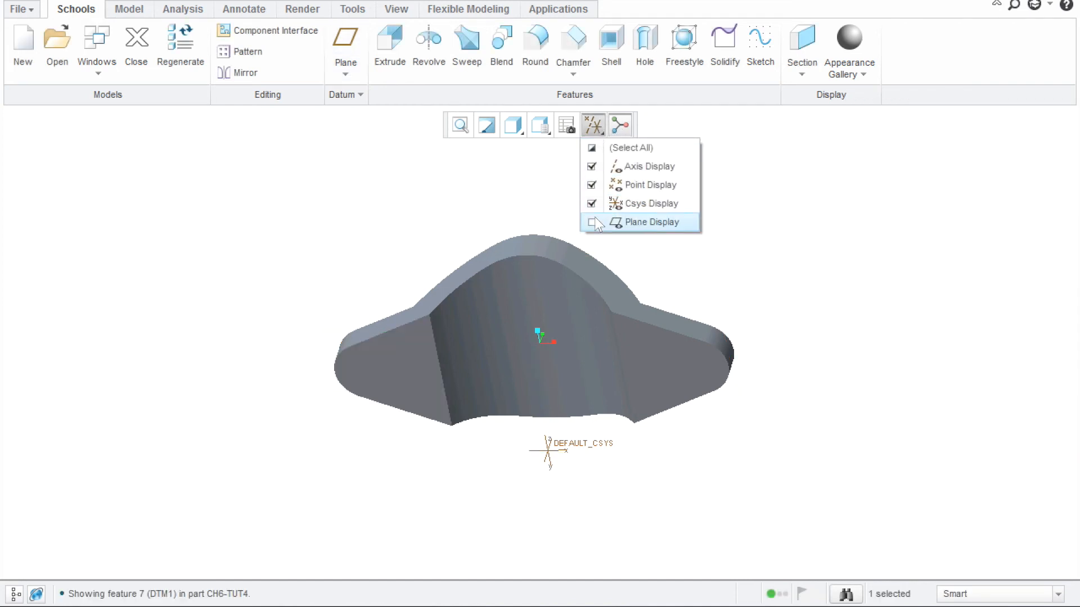
pyautogui.click(591, 221)
pyautogui.click(592, 203)
pyautogui.click(592, 185)
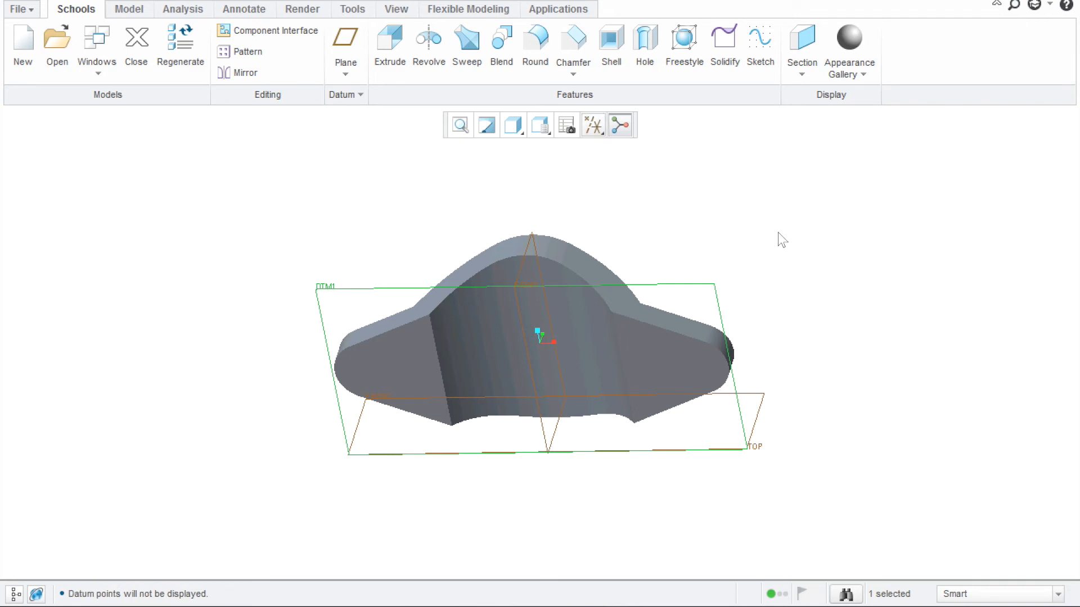
pyautogui.moveTo(762, 231); pyautogui.dragTo(719, 260, button='middle')
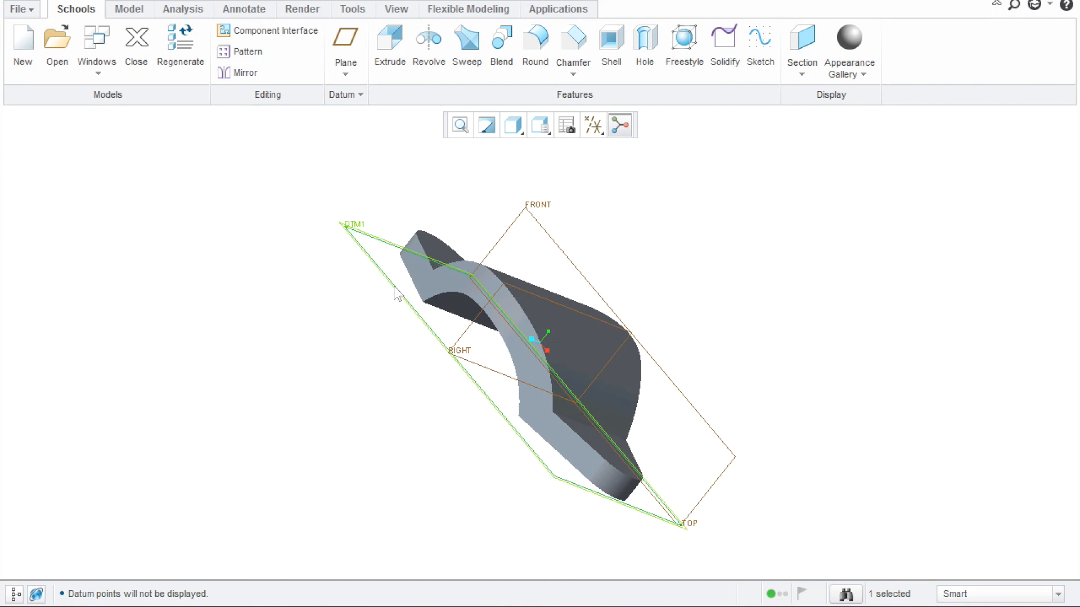
# Redefine datum plane DTM1 with an offset of -150 from the flange underside
pyautogui.click(17, 595)
pyautogui.rightClick(62, 298)
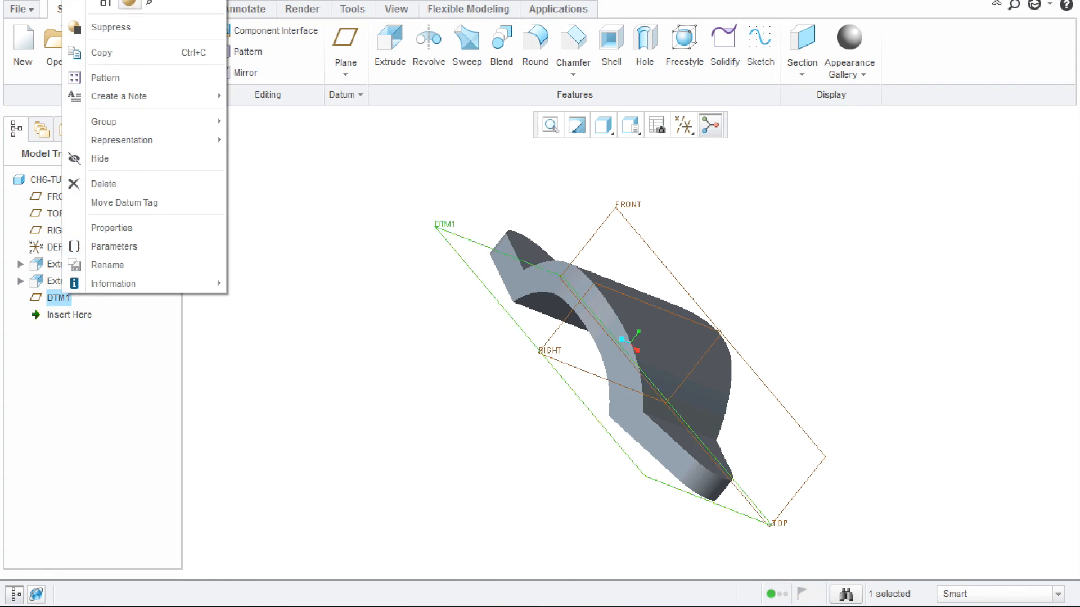
pyautogui.click(129, 3)
pyautogui.doubleClick(945, 299)
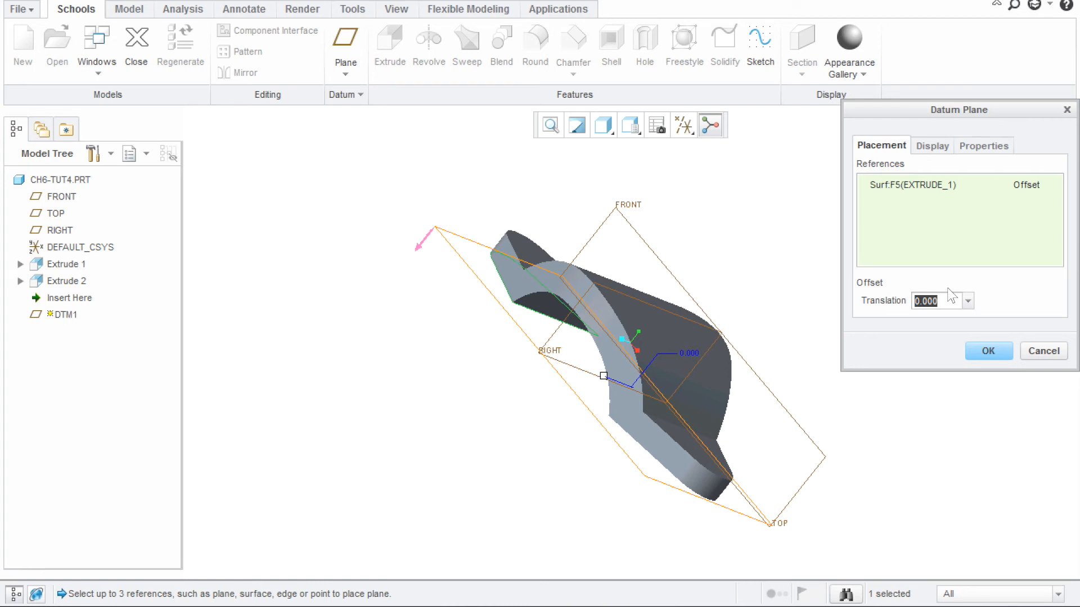
pyautogui.write('-150')
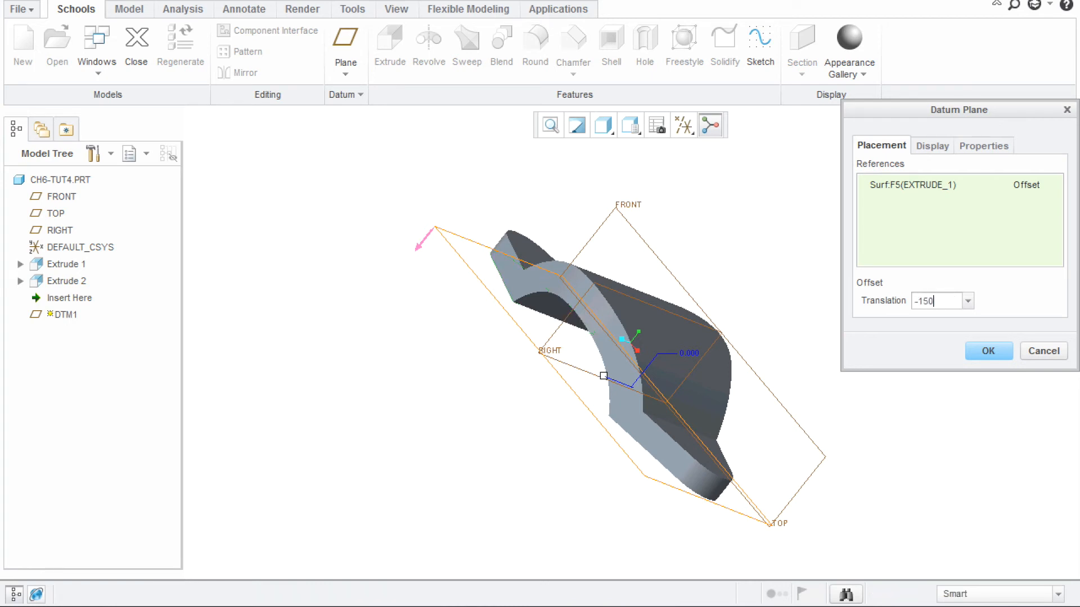
pyautogui.press('Return')
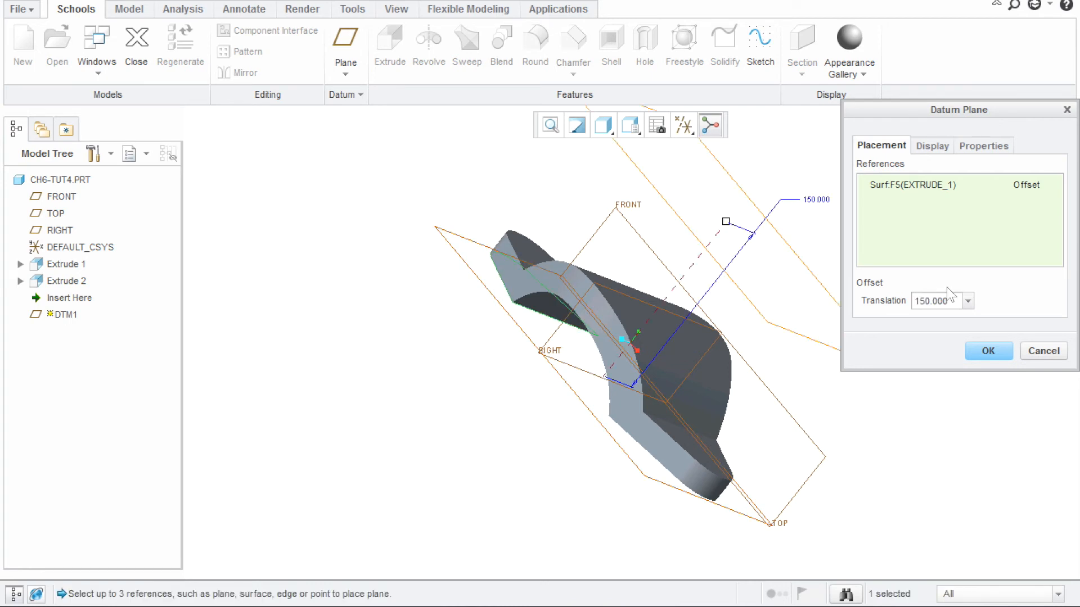
pyautogui.scroll(-10, 734, 346)
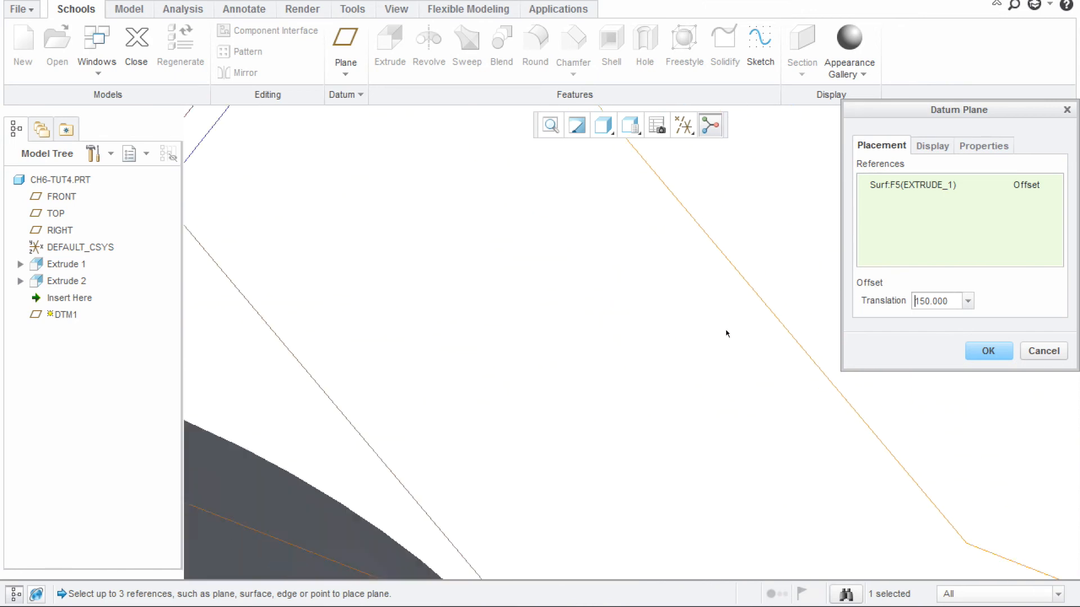
pyautogui.click(988, 351)
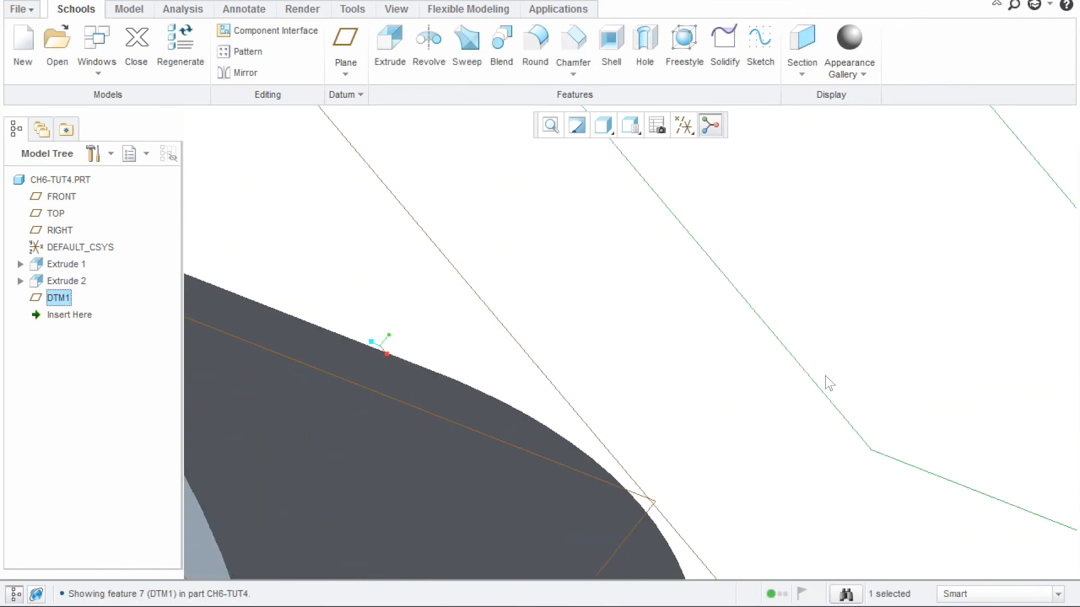
# Start an extrusion sketch on DTM1 and add the rounded arc edge of the trimmed body as a sketch reference
pyautogui.scroll(-3, 788, 365)
pyautogui.scroll(6, 766, 360)
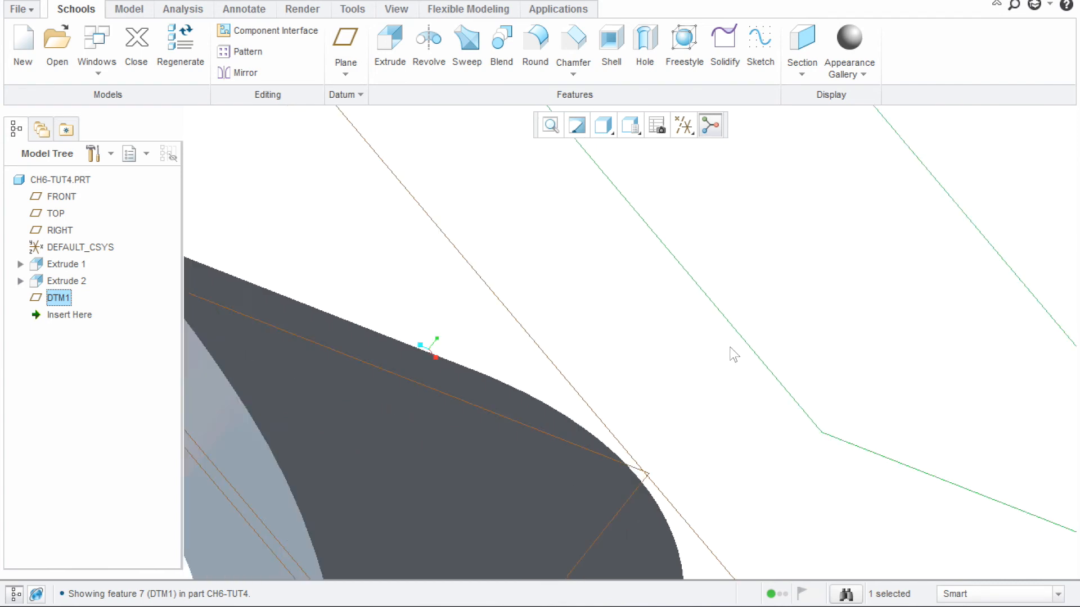
pyautogui.scroll(3, 713, 337)
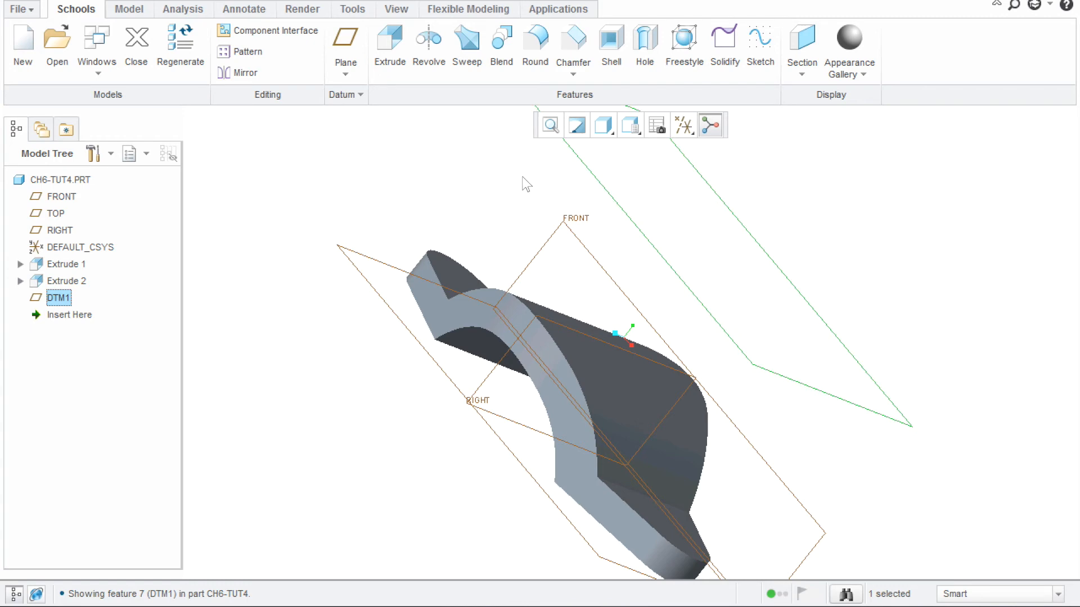
pyautogui.click(389, 56)
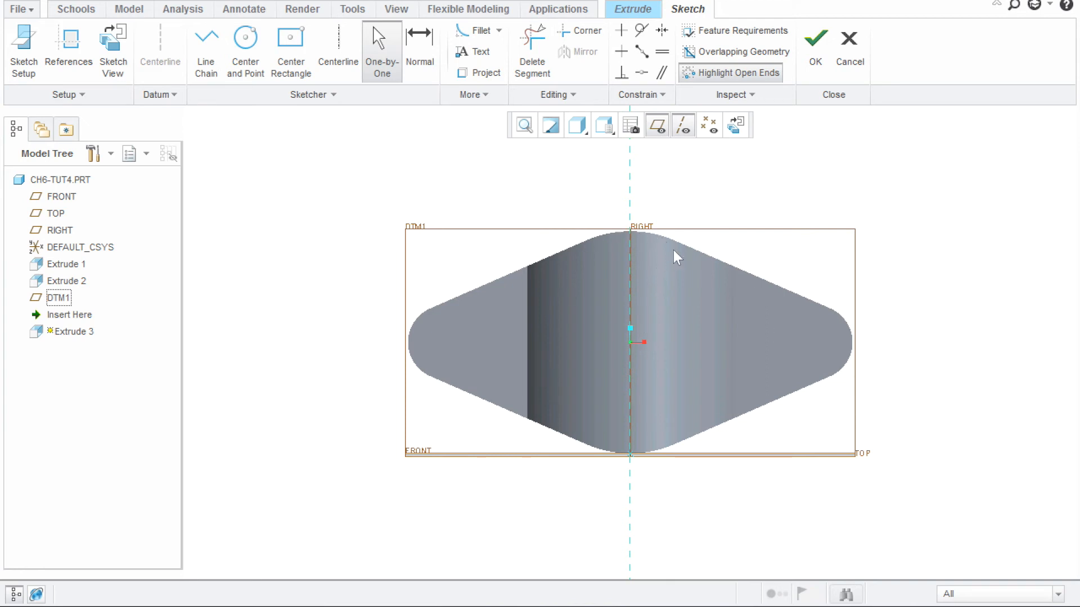
pyautogui.rightClick(935, 204)
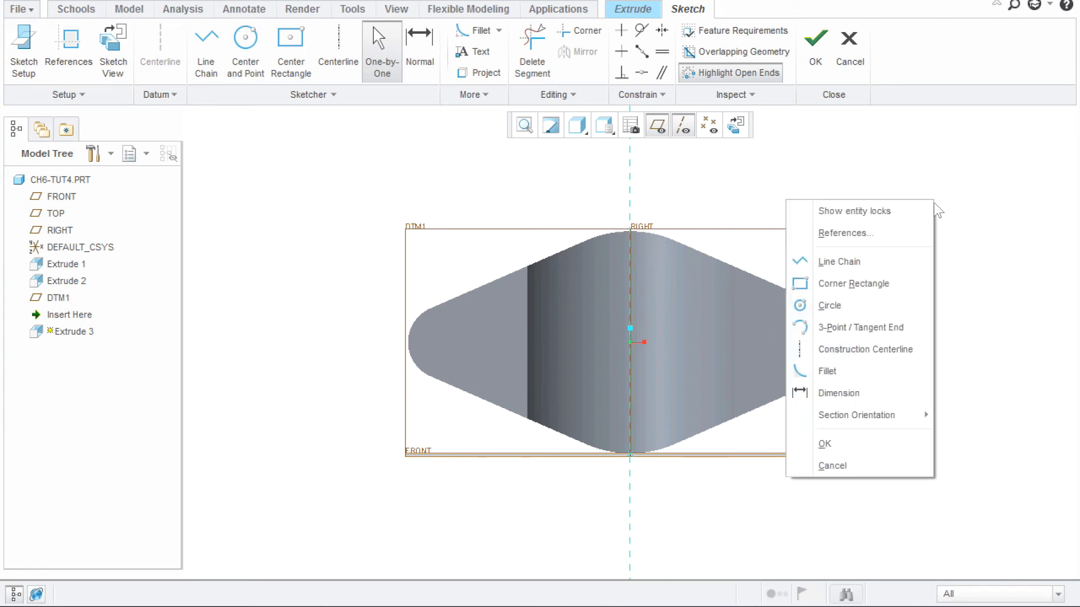
pyautogui.click(880, 236)
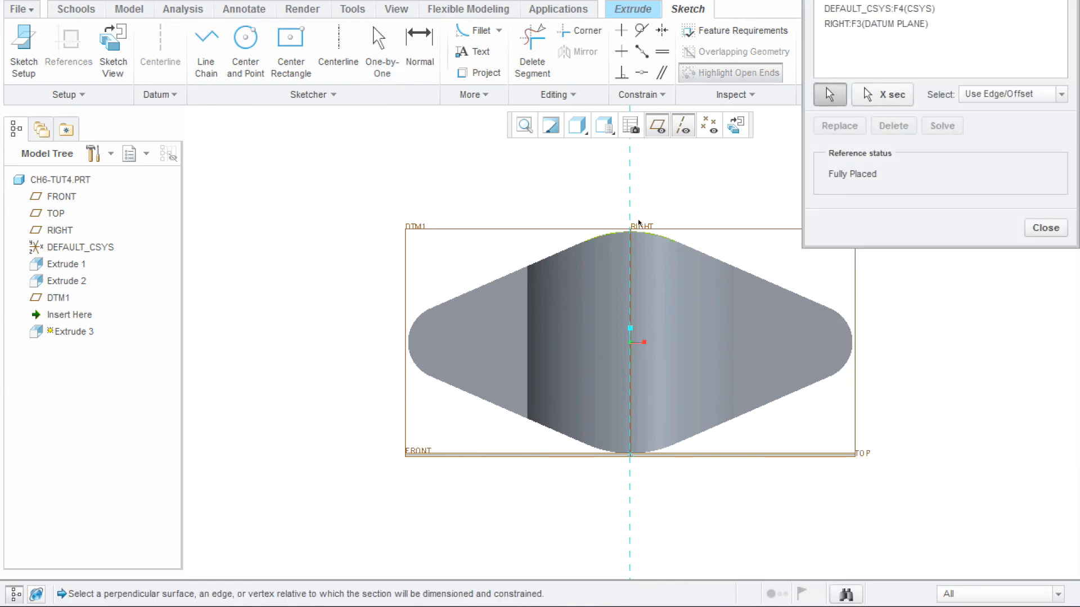
pyautogui.click(646, 345)
pyautogui.click(942, 128)
pyautogui.click(1037, 227)
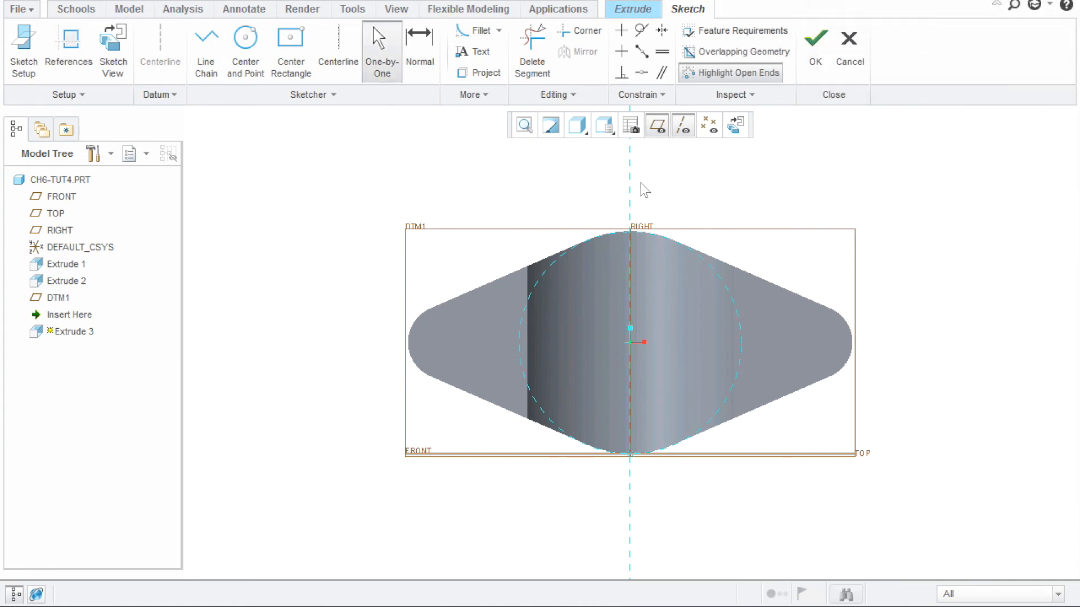
# Sketch a circle centred on the reference arc with the same radius and finish the sketch
pyautogui.click(229, 23)
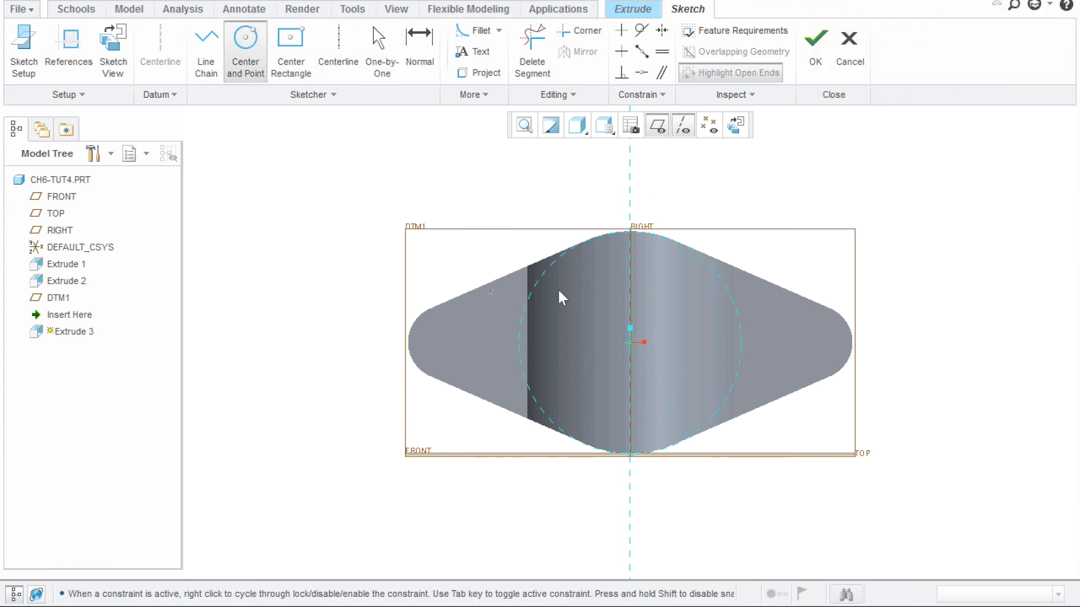
pyautogui.click(630, 342)
pyautogui.click(731, 382)
pyautogui.scroll(-2, 907, 223)
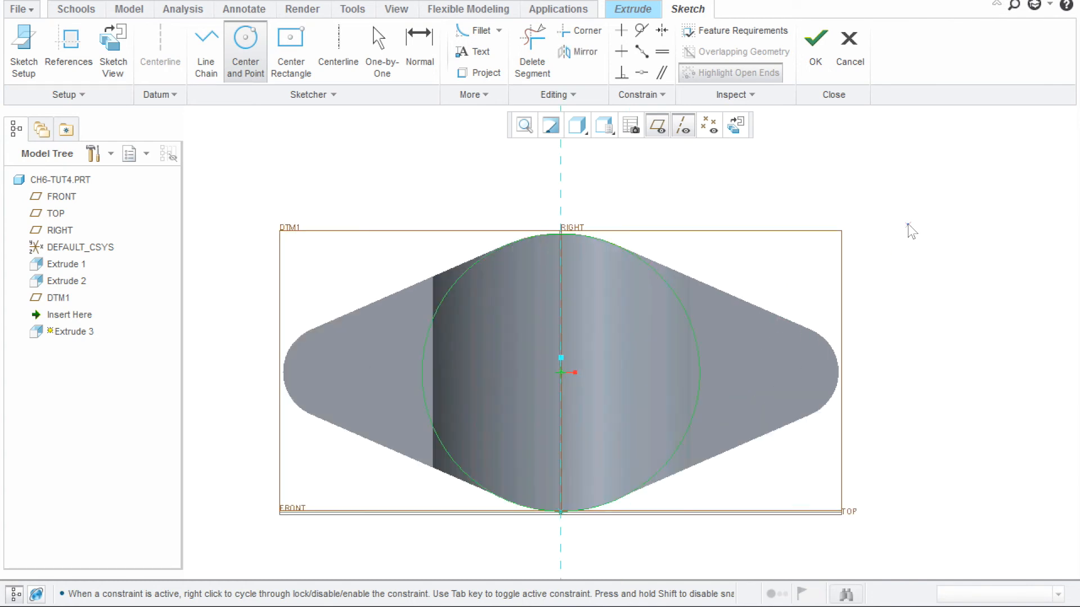
pyautogui.middleClick(908, 239)
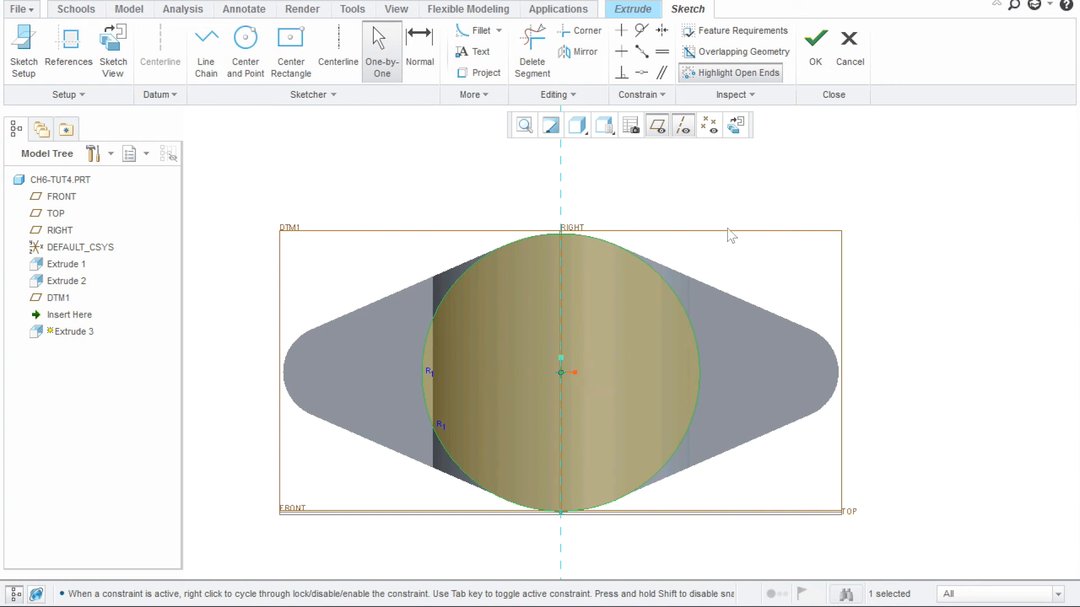
pyautogui.moveTo(773, 197)
pyautogui.mouseDown(button='middle')
pyautogui.moveTo(712, 246)
pyautogui.moveTo(703, 263)
pyautogui.moveTo(713, 286)
pyautogui.mouseUp(button='middle')
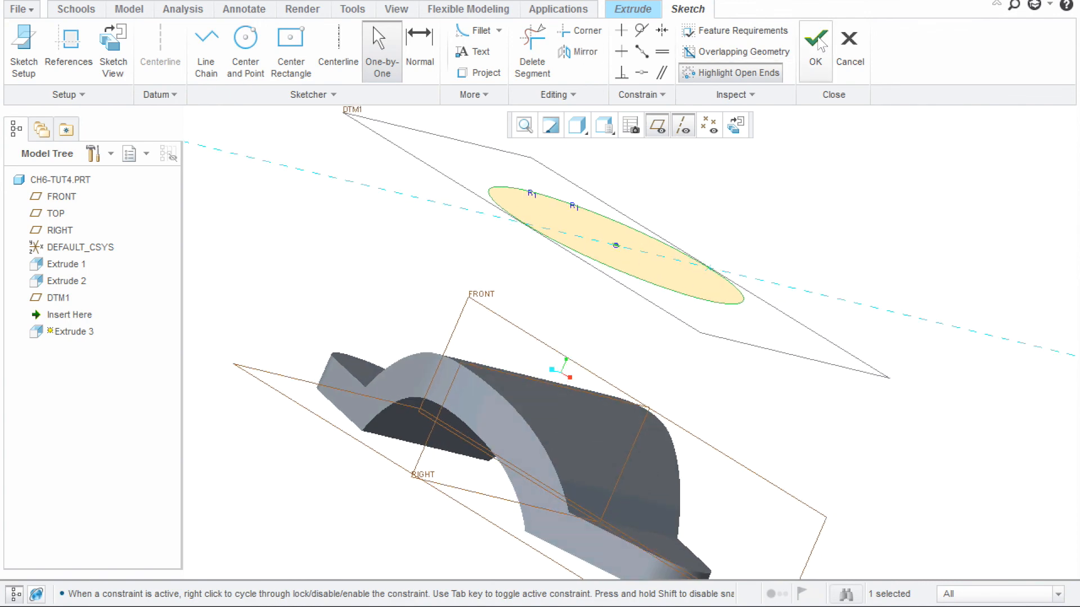
pyautogui.click(814, 74)
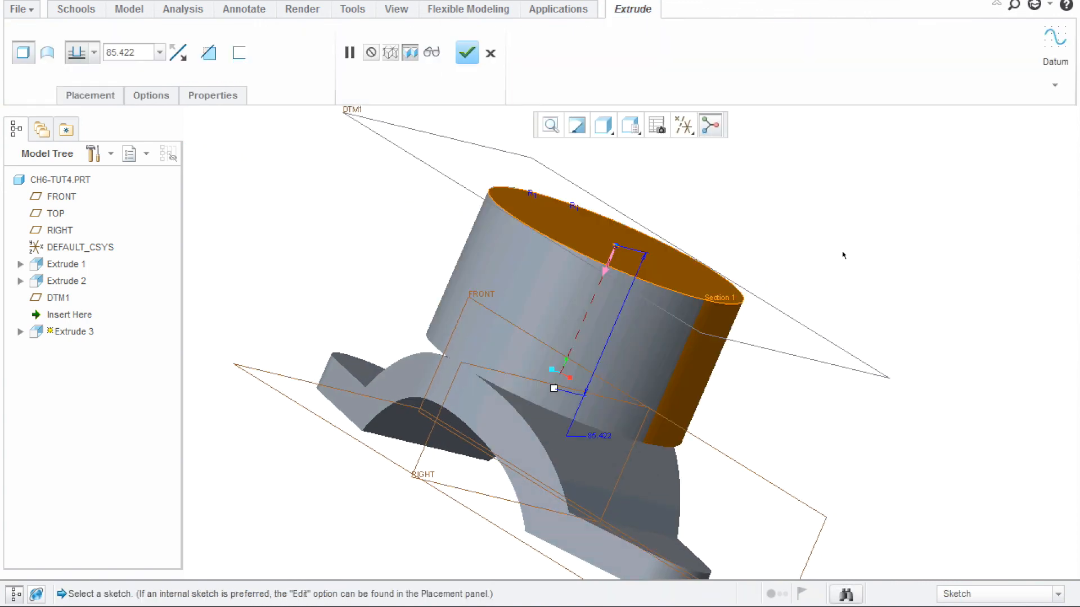
# Extrude the circle towards the arch base with the To Next depth option and complete the feature
pyautogui.scroll(-5, 826, 231)
pyautogui.click(558, 127)
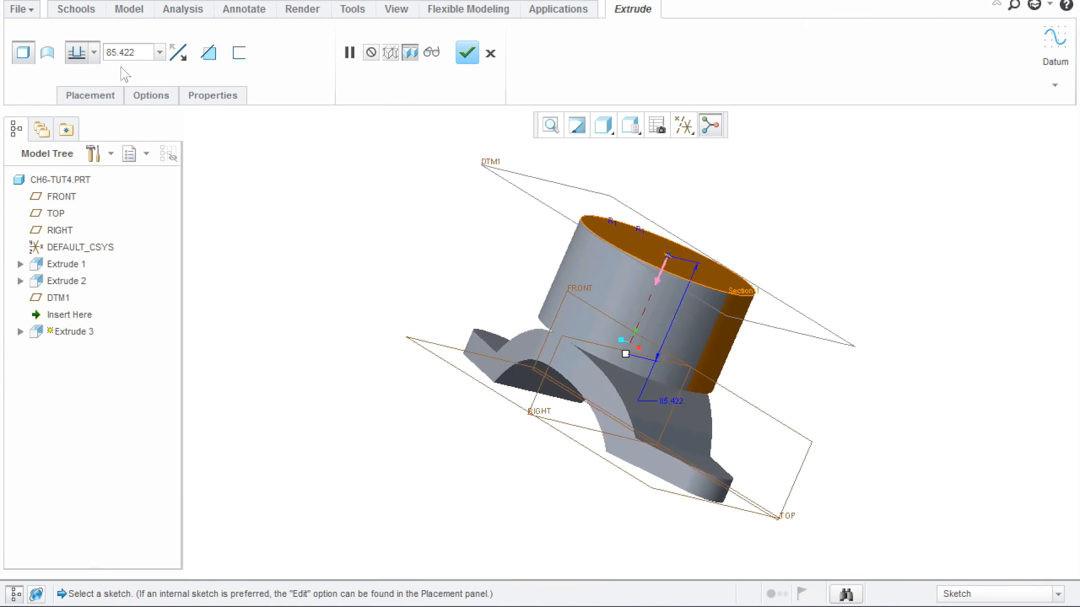
pyautogui.click(94, 53)
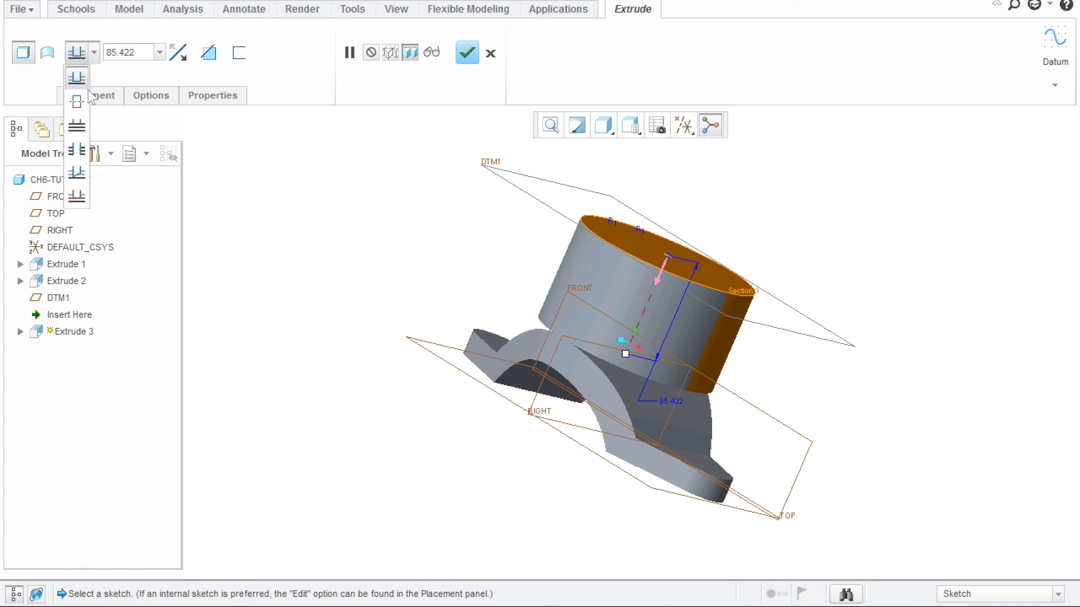
pyautogui.click(77, 128)
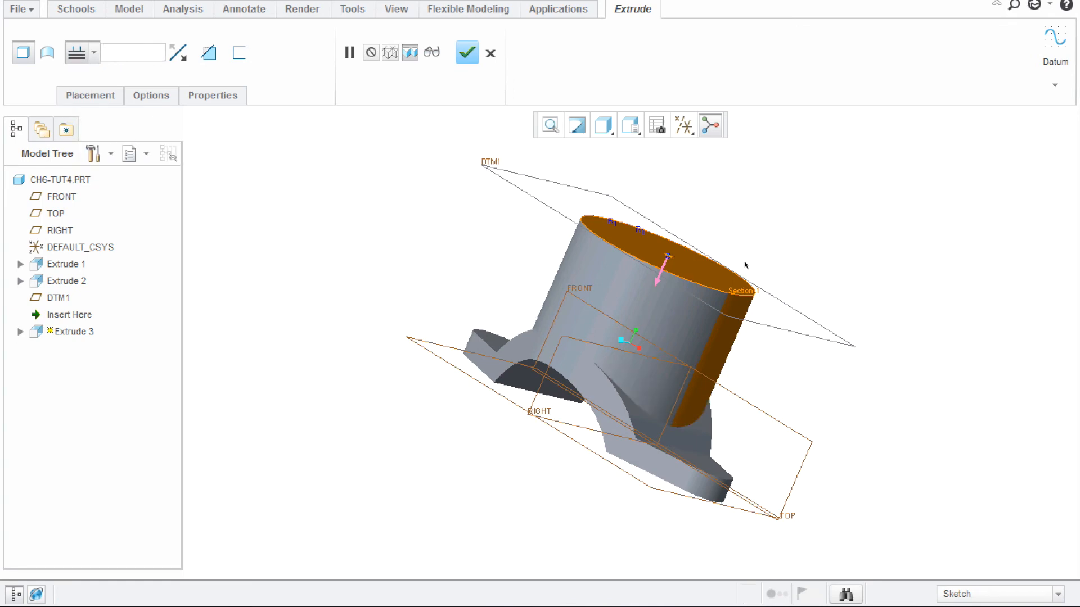
pyautogui.moveTo(506, 438)
pyautogui.mouseDown(button='middle')
pyautogui.moveTo(552, 410)
pyautogui.moveTo(565, 460)
pyautogui.moveTo(546, 477)
pyautogui.moveTo(532, 363)
pyautogui.mouseUp(button='middle')
pyautogui.click(468, 56)
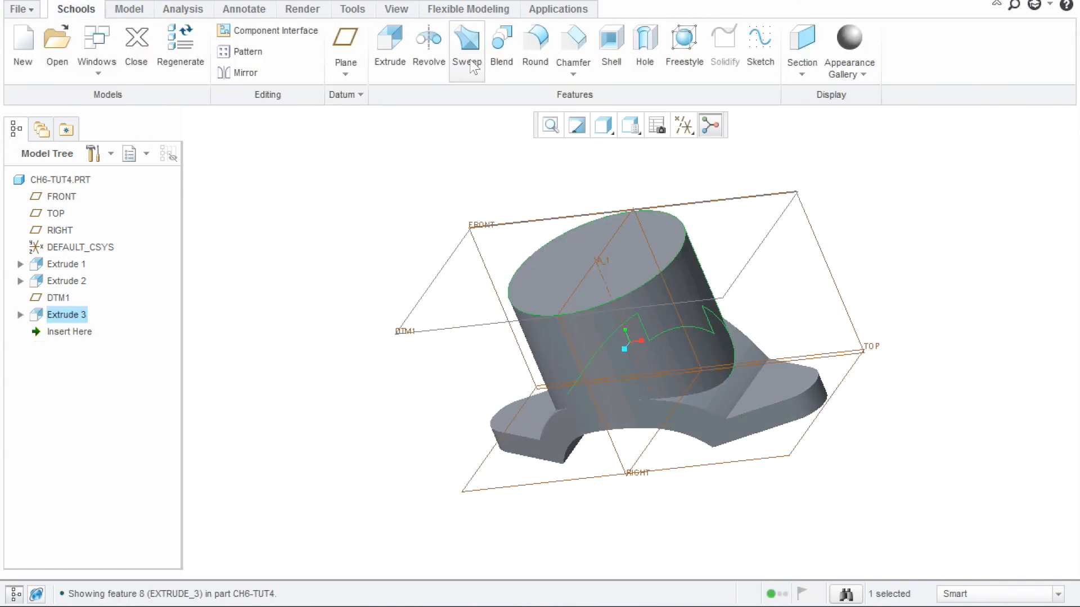
# Hide the datum planes and leave only the datum axes displayed
pyautogui.scroll(-4, 615, 174)
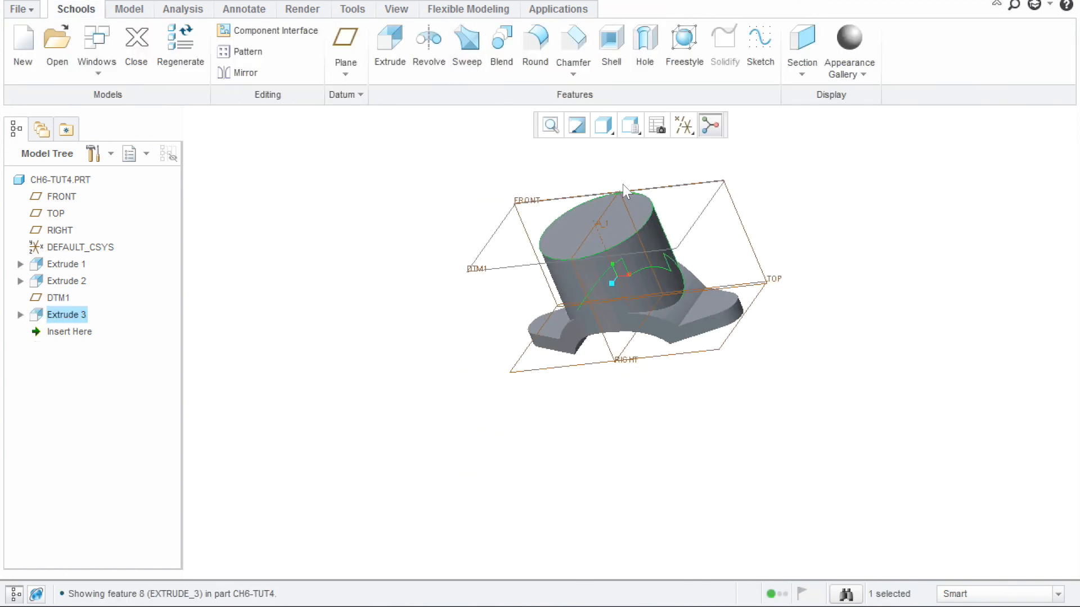
pyautogui.scroll(4, 617, 181)
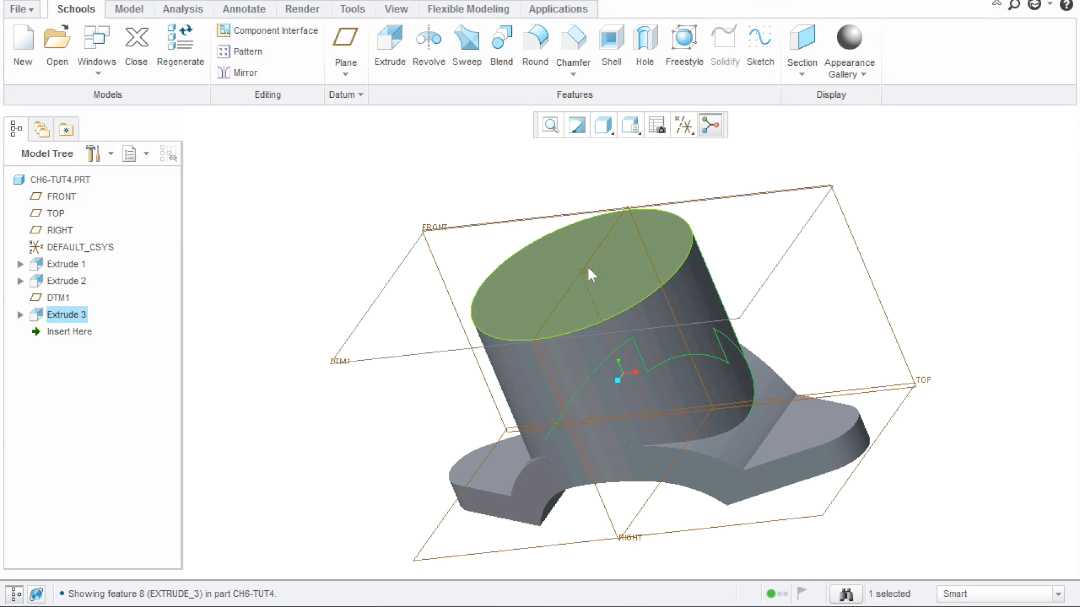
pyautogui.click(684, 125)
pyautogui.click(688, 169)
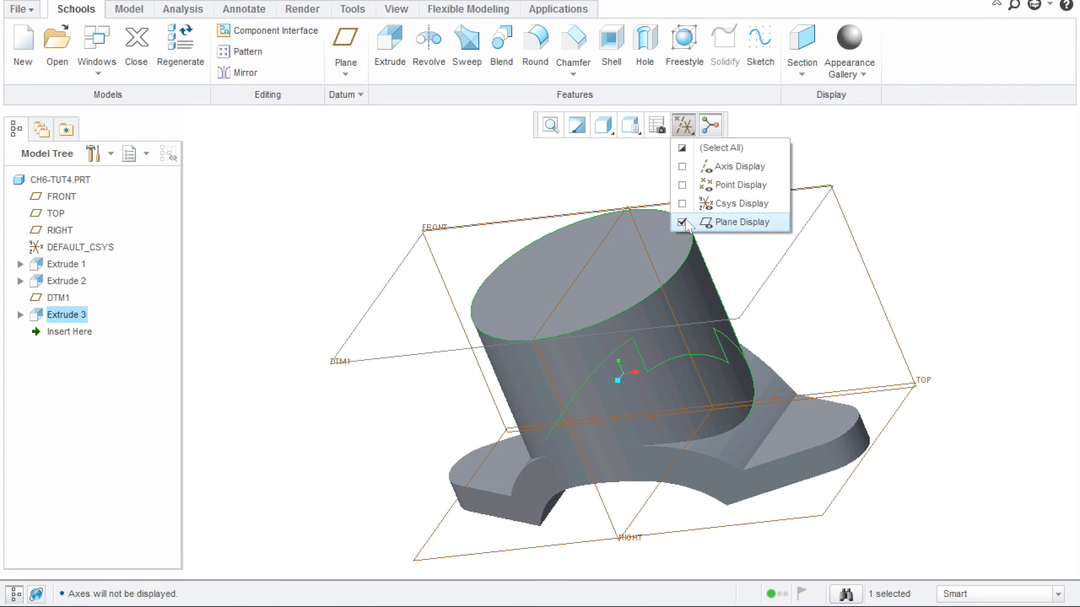
pyautogui.click(682, 222)
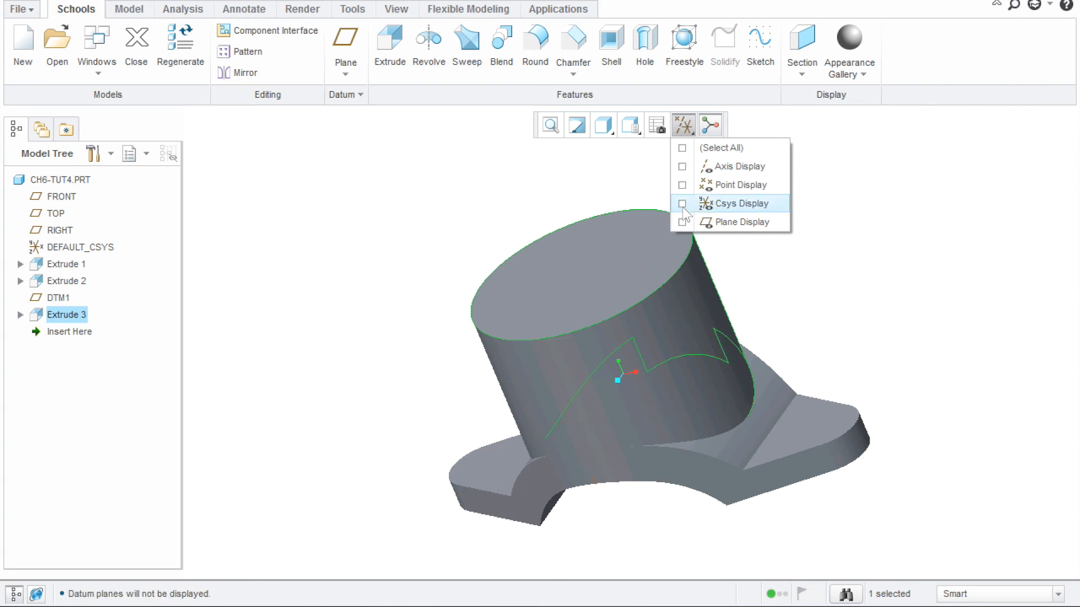
pyautogui.click(683, 167)
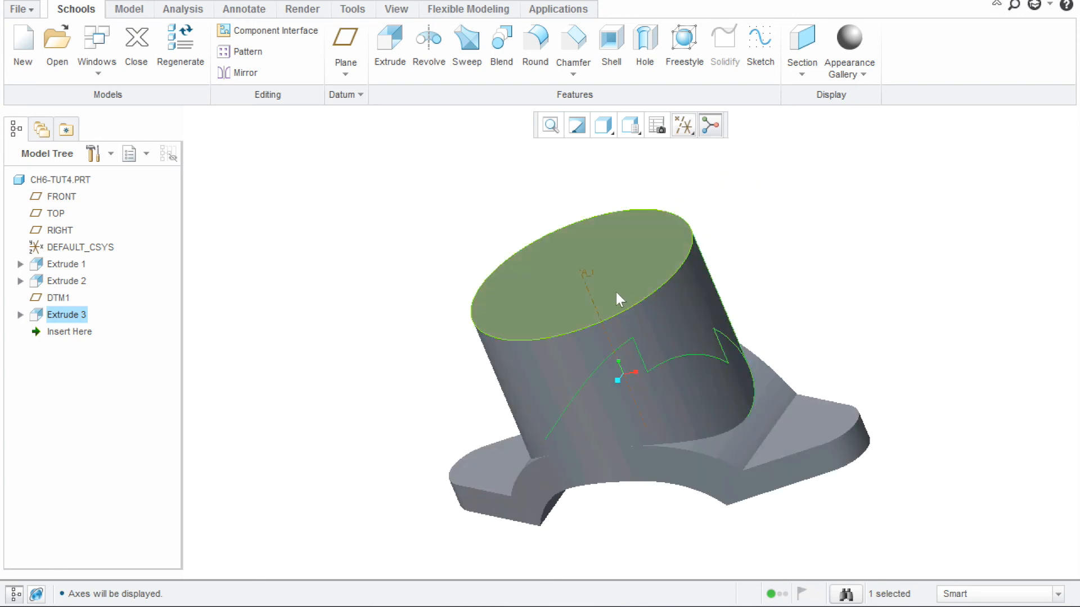
# Try to place a hole on the cylinder's top face using a drill profile with a counterbore 100 in diameter
pyautogui.click(649, 270)
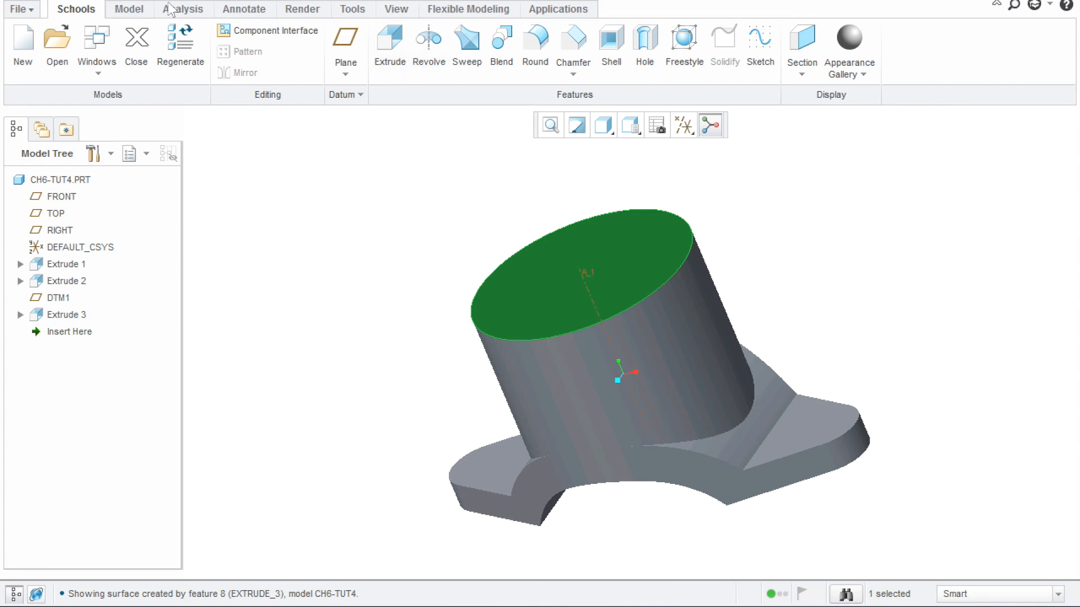
pyautogui.click(645, 48)
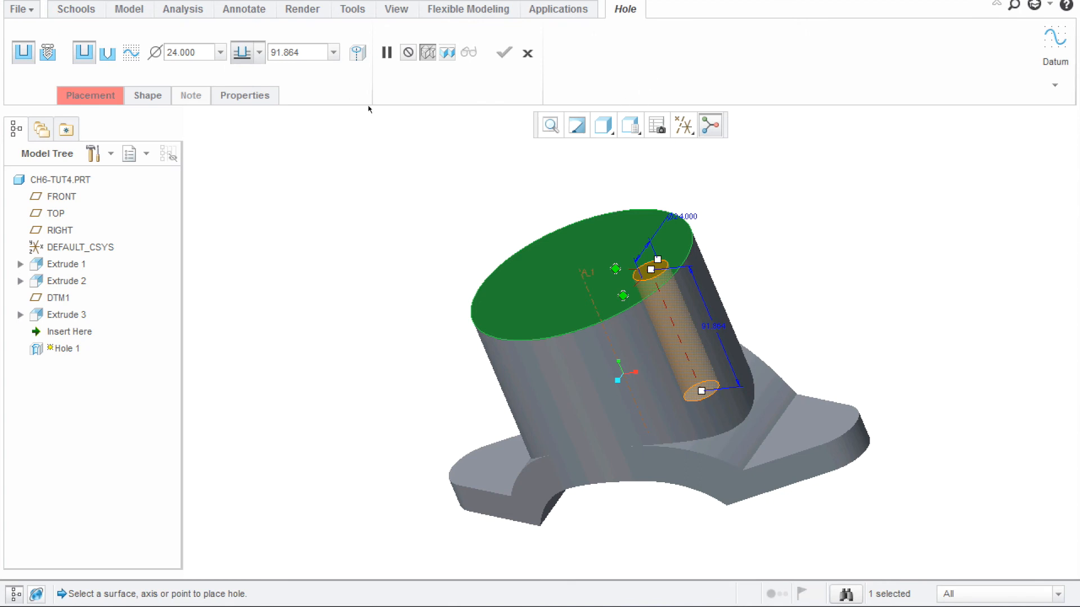
pyautogui.click(150, 94)
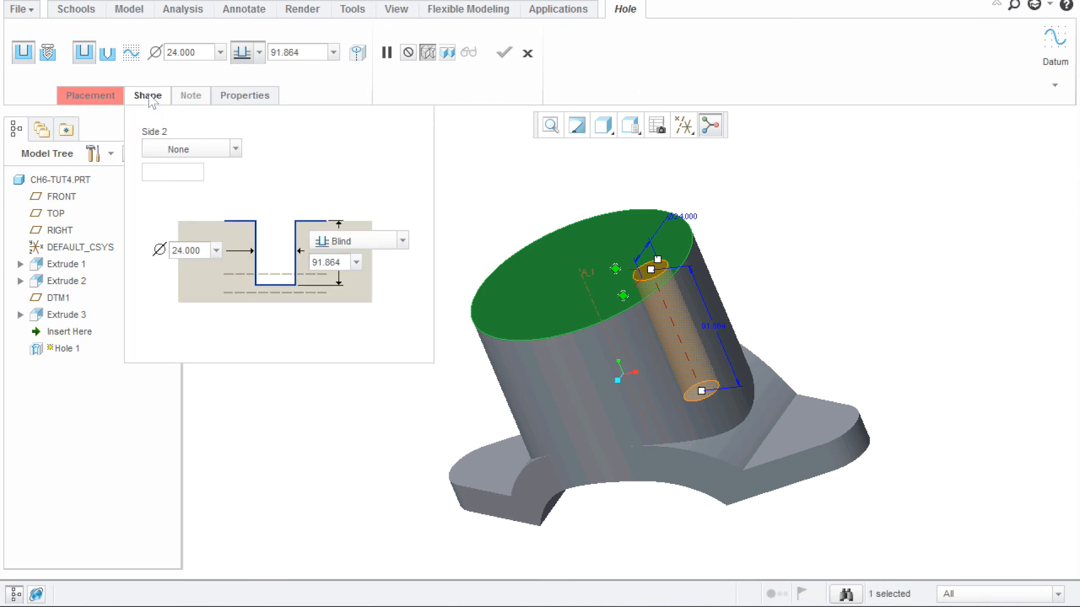
pyautogui.click(109, 54)
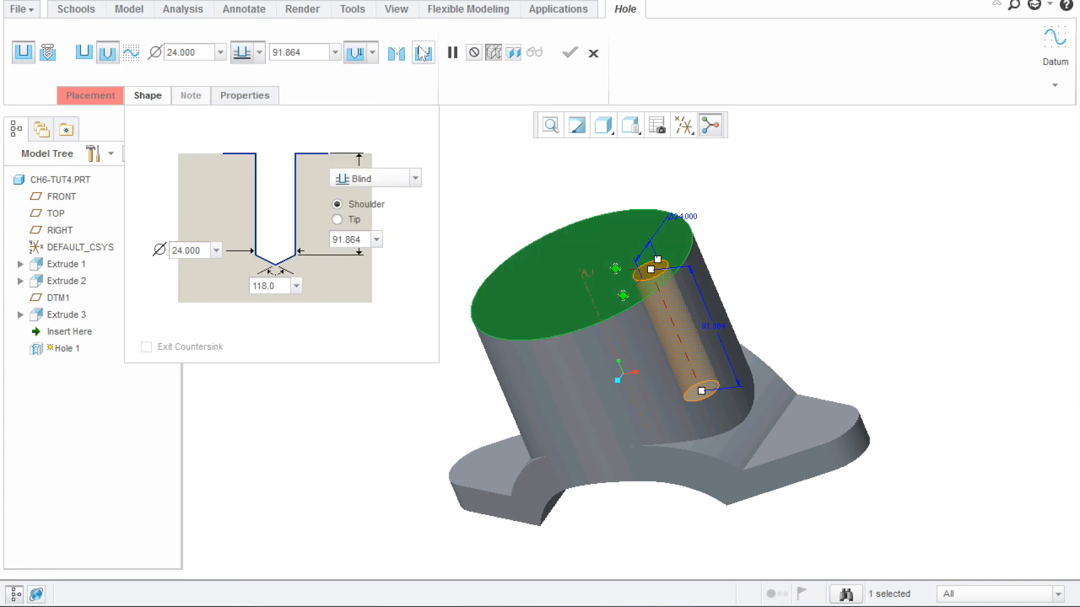
pyautogui.click(423, 52)
pyautogui.moveTo(287, 141); pyautogui.dragTo(208, 136)
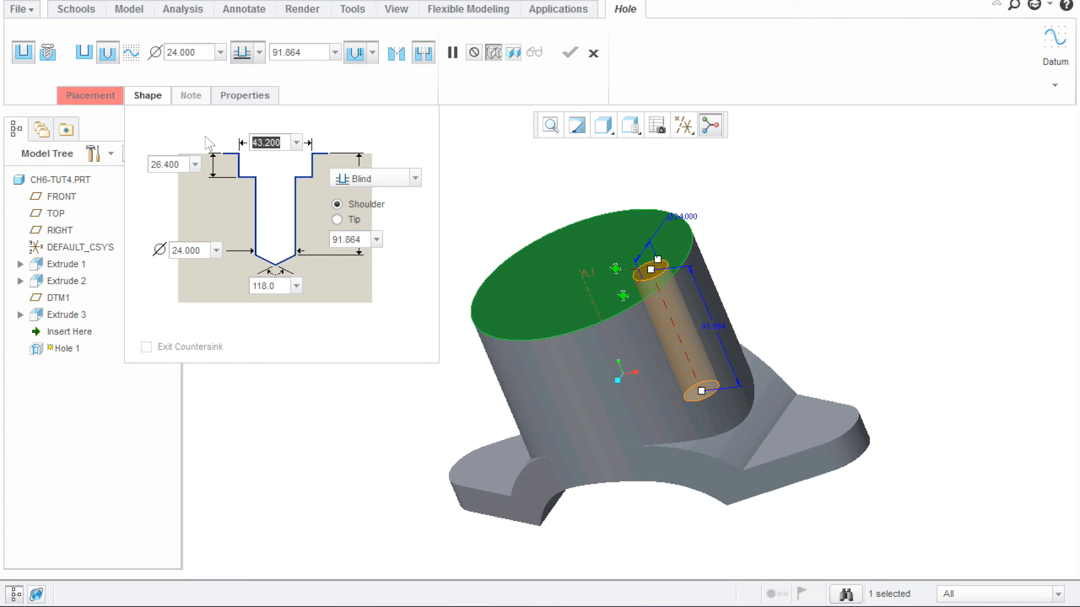
pyautogui.write('1')
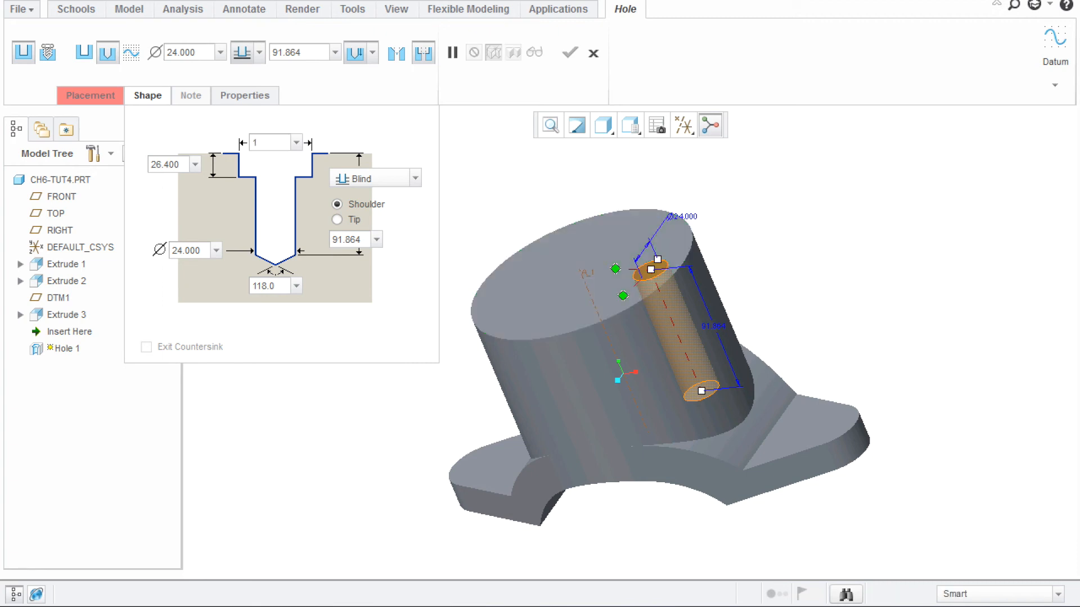
pyautogui.write('00')
pyautogui.press('Return')
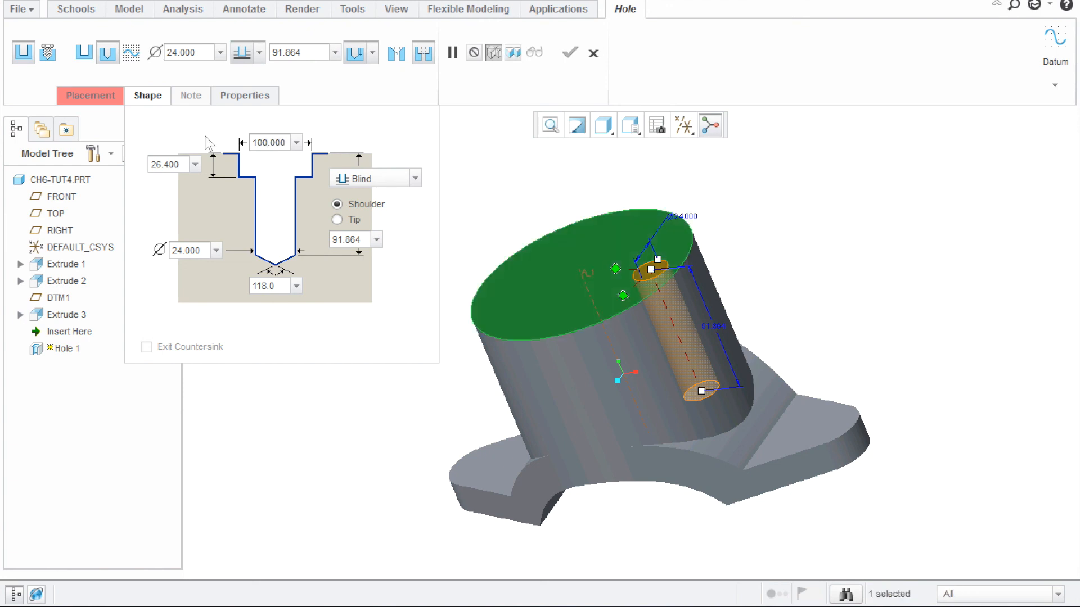
# Try a counterbore depth of 20, a hole diameter of 75 and the To Next depth option for the hole
pyautogui.doubleClick(183, 165)
pyautogui.write('2')
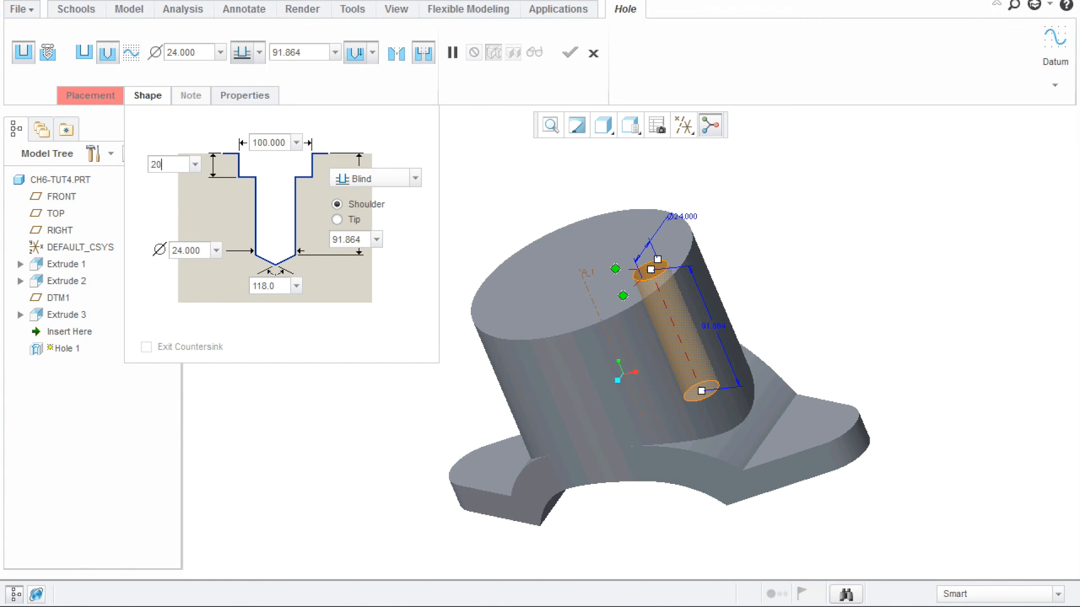
pyautogui.write('0')
pyautogui.press('Return')
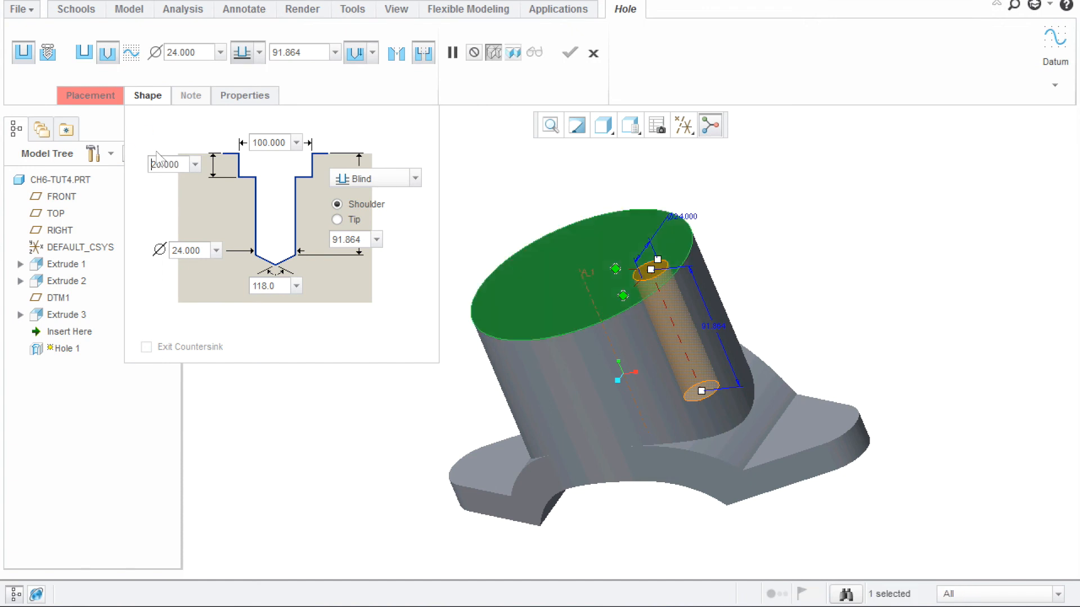
pyautogui.doubleClick(203, 250)
pyautogui.write('75')
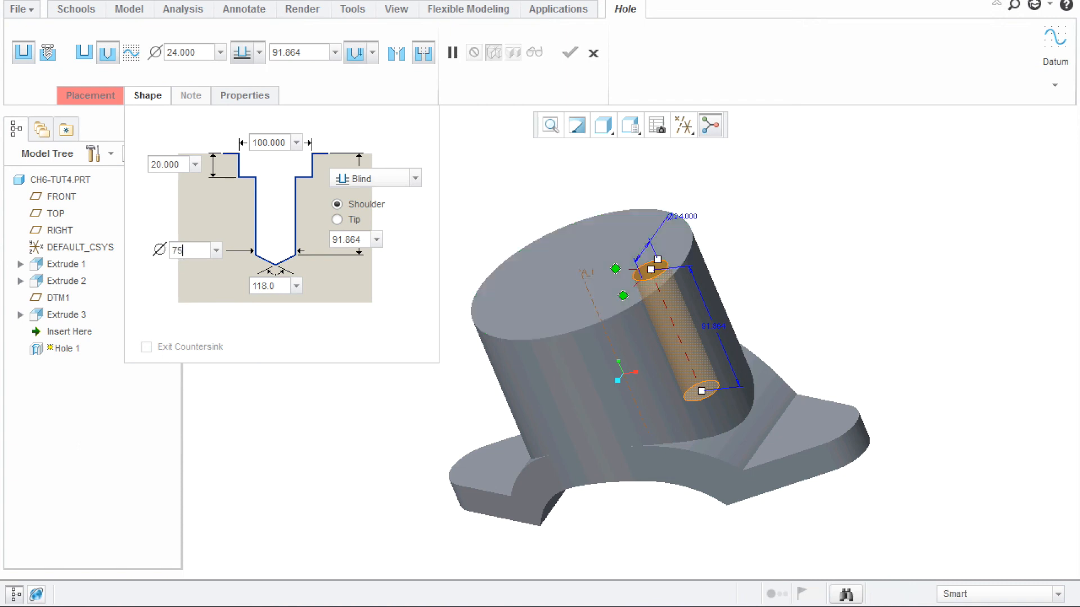
pyautogui.press('Return')
pyautogui.click(415, 179)
pyautogui.click(371, 218)
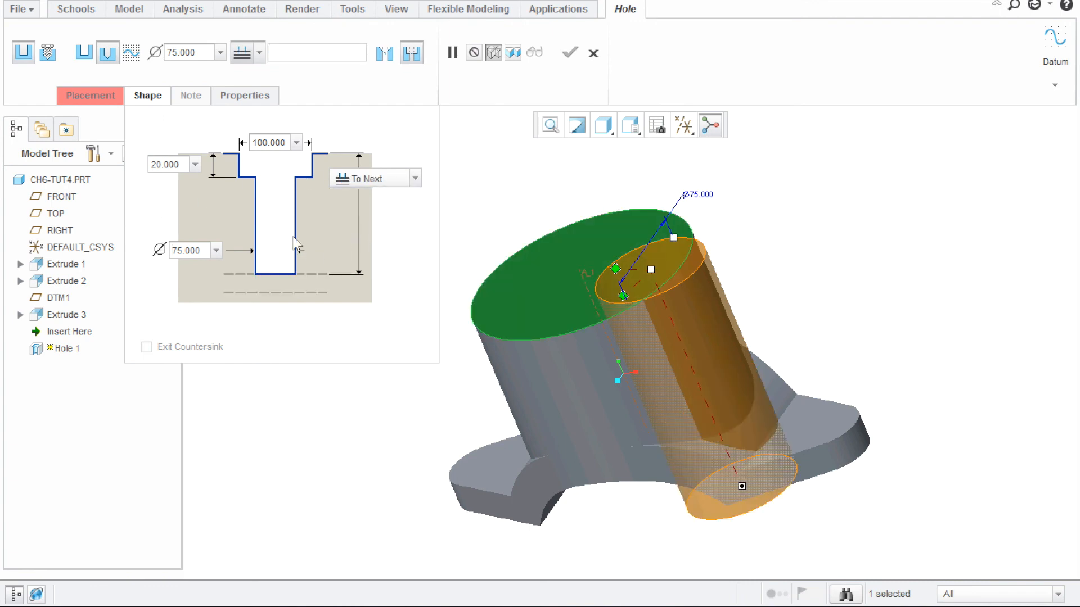
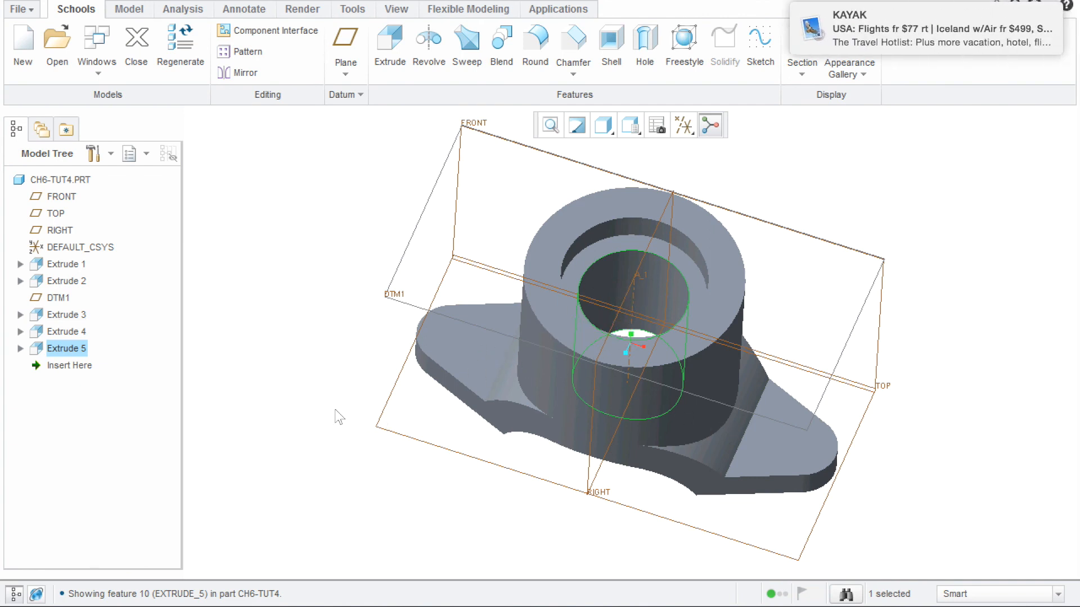
# Turn off the display of all datum entities in the model
pyautogui.click(684, 127)
pyautogui.click(703, 148)
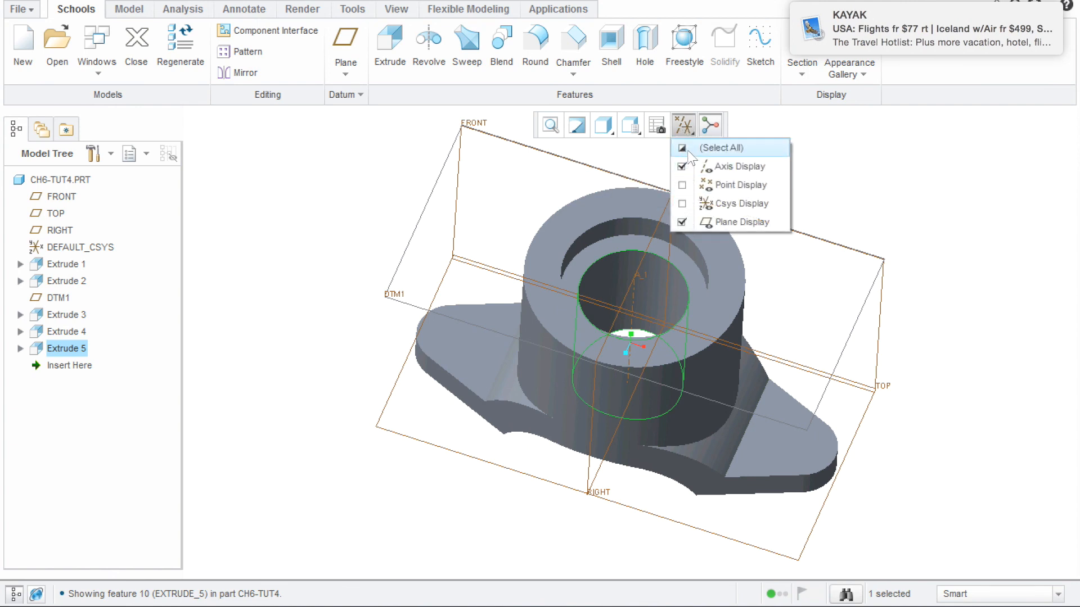
pyautogui.click(703, 147)
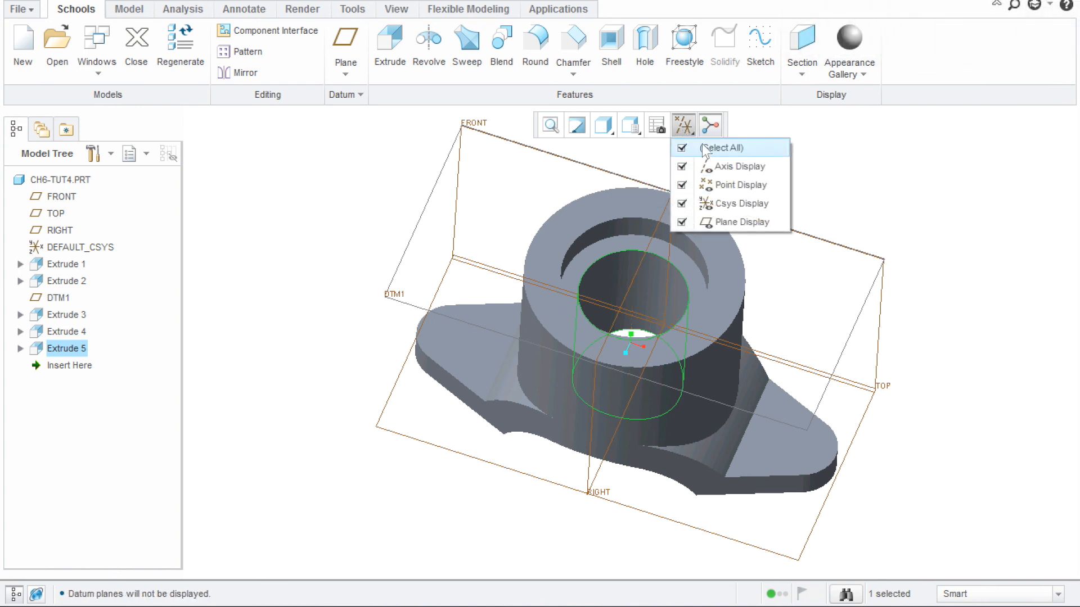
pyautogui.click(832, 252)
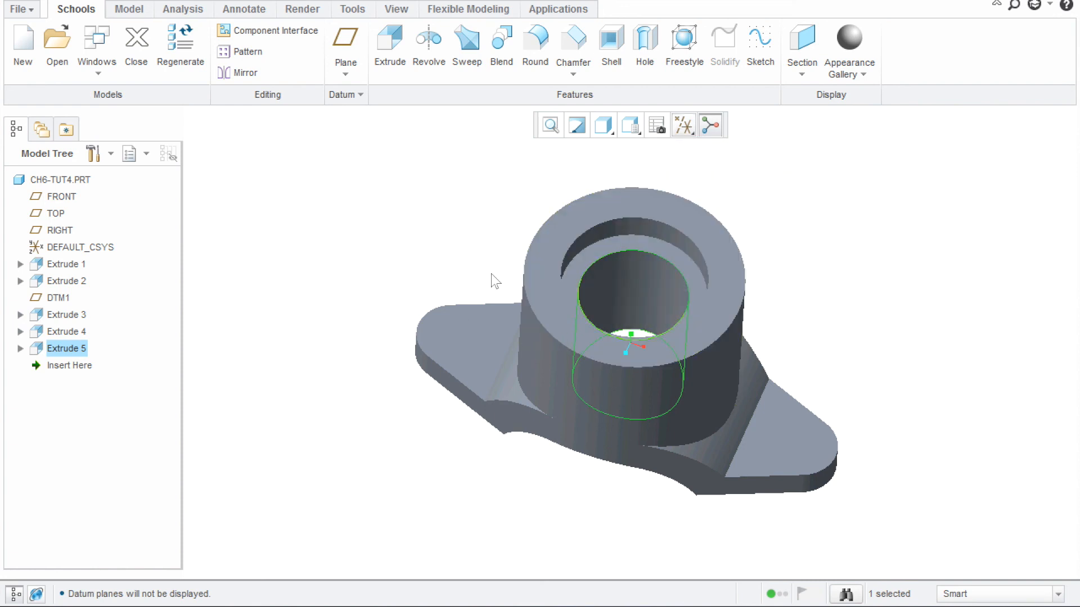
# Start an Extrude feature with an internal sketch on the flat top face of the base's left lug
pyautogui.click(394, 44)
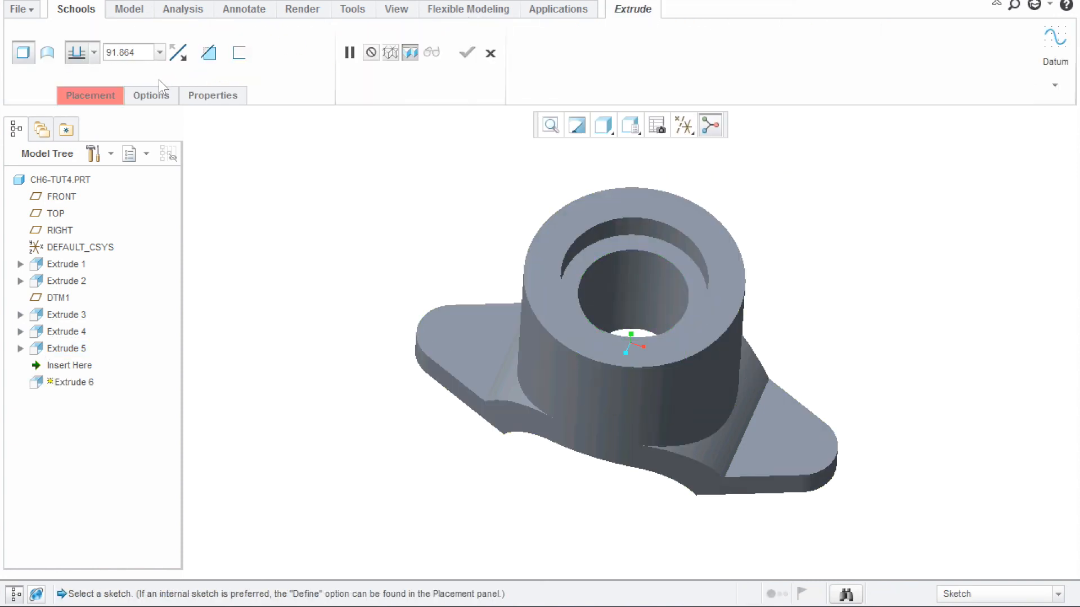
pyautogui.click(108, 95)
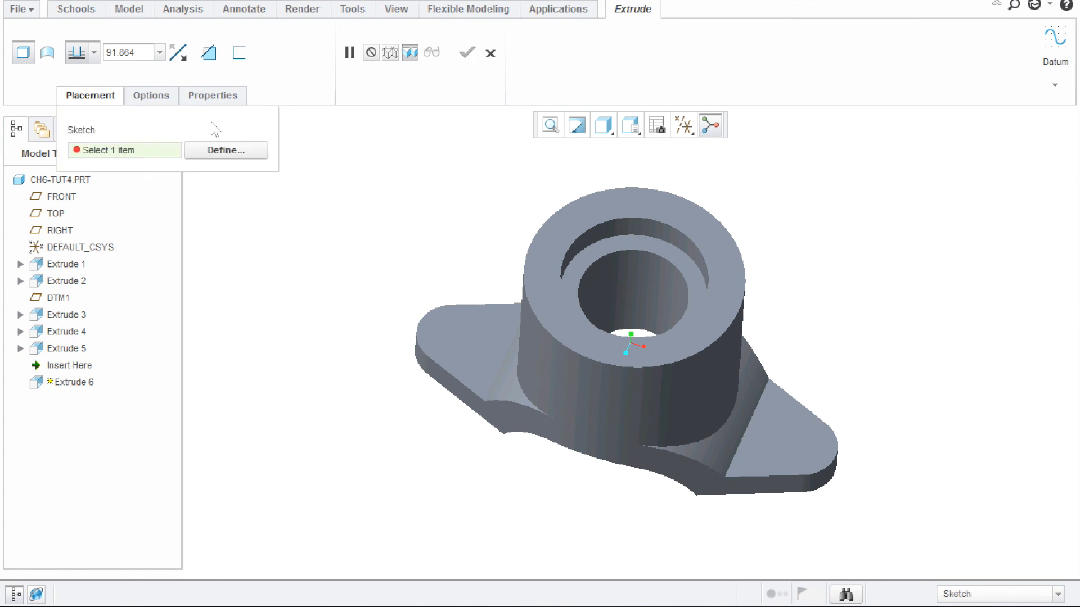
pyautogui.click(224, 151)
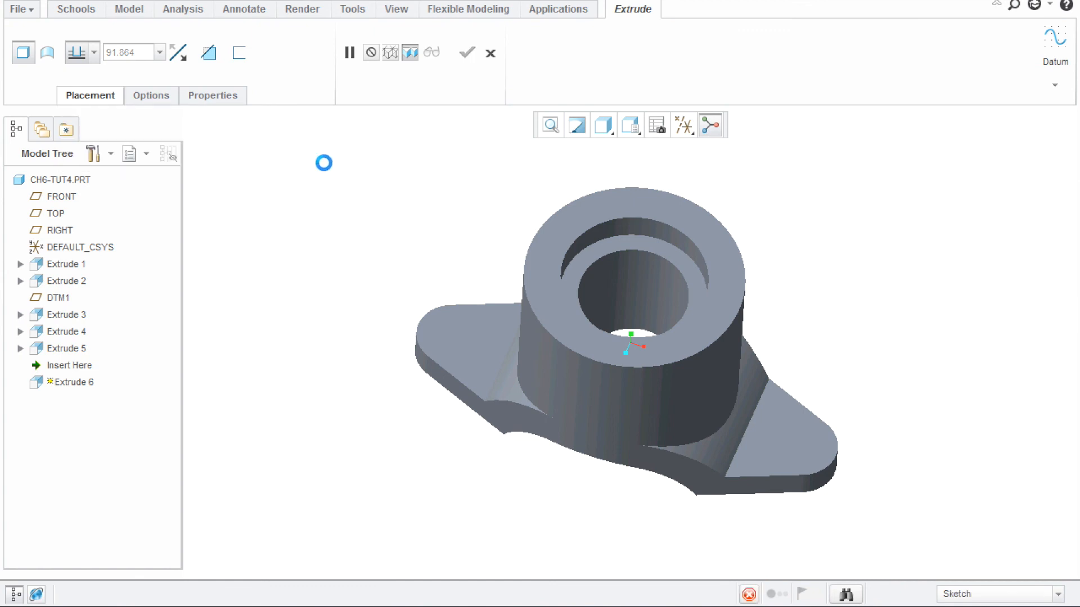
pyautogui.click(444, 316)
pyautogui.click(988, 333)
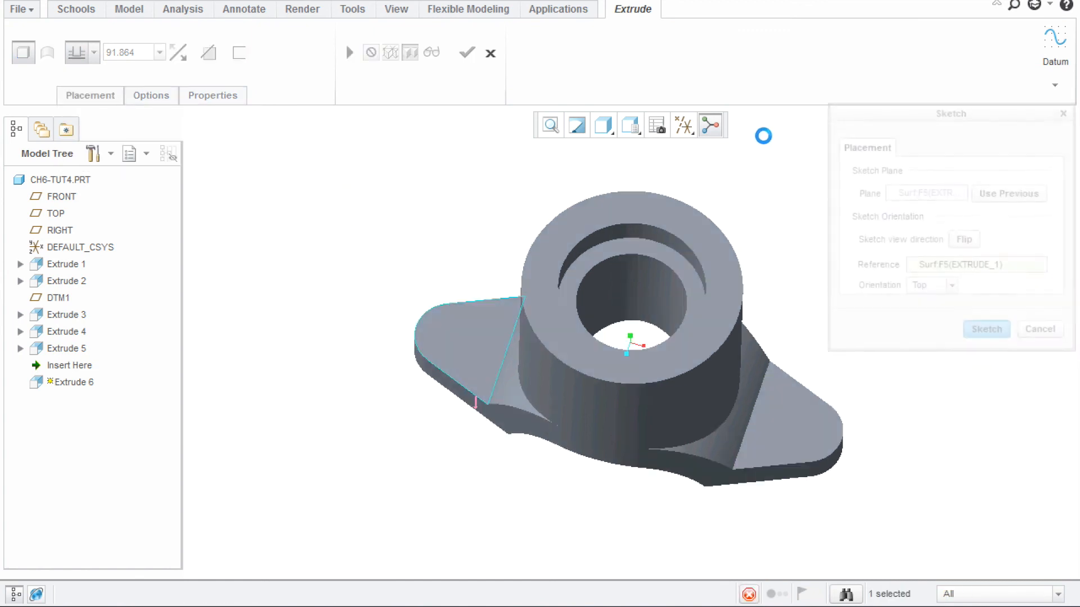
# Add the rounded end edge of the left lug as a sketch reference
pyautogui.rightClick(480, 212)
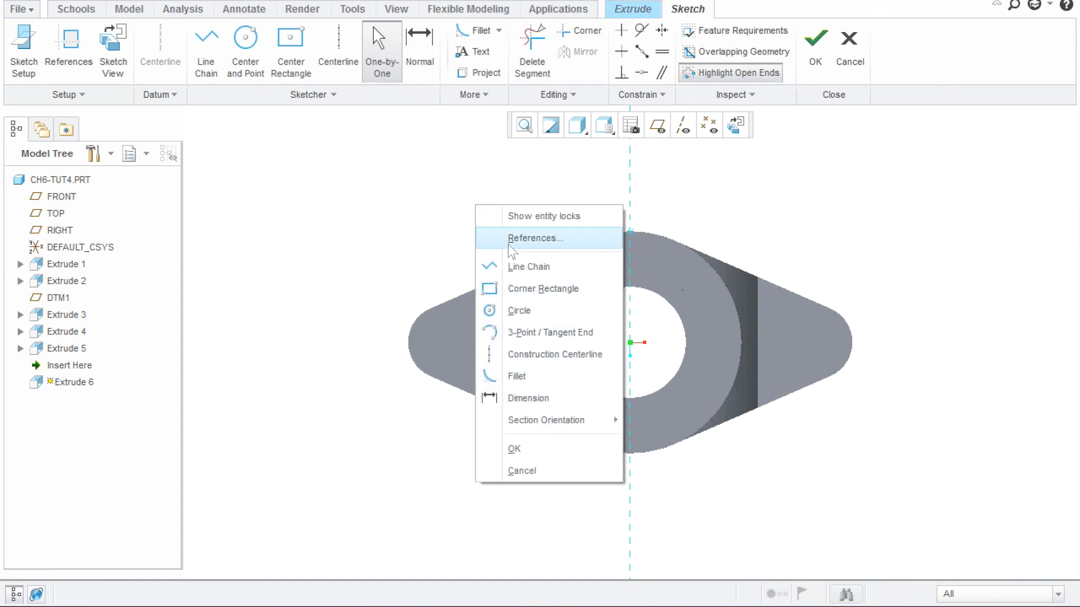
pyautogui.click(516, 242)
pyautogui.click(401, 321)
pyautogui.click(950, 127)
pyautogui.click(1046, 228)
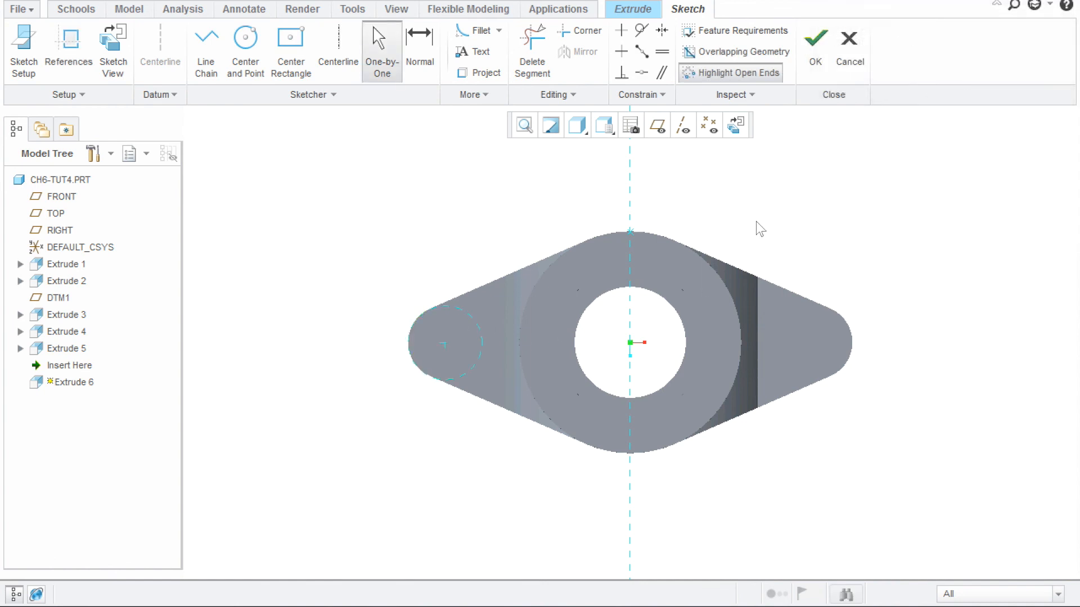
# Sketch a circle concentric with the left lug's rounded end and set its diameter to 20
pyautogui.click(247, 50)
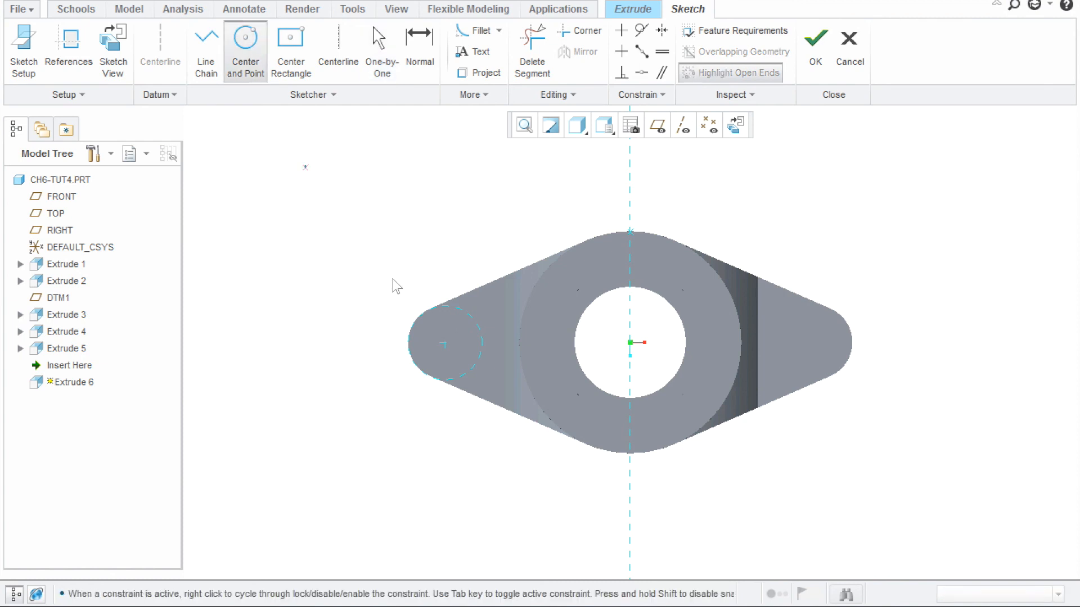
pyautogui.click(453, 354)
pyautogui.click(457, 360)
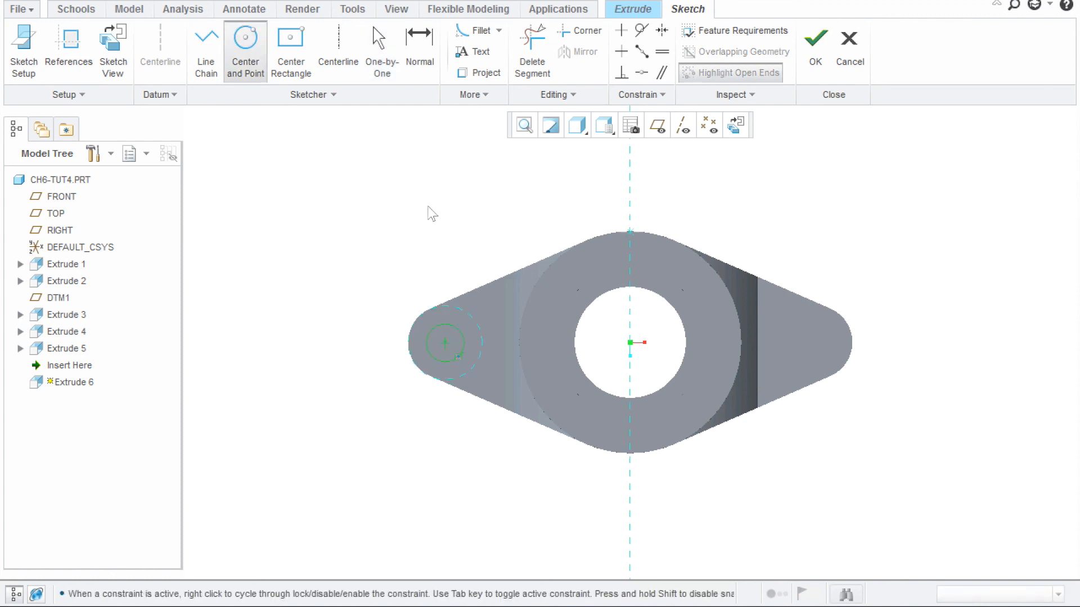
pyautogui.middleClick(388, 168)
pyautogui.moveTo(407, 329); pyautogui.dragTo(392, 306)
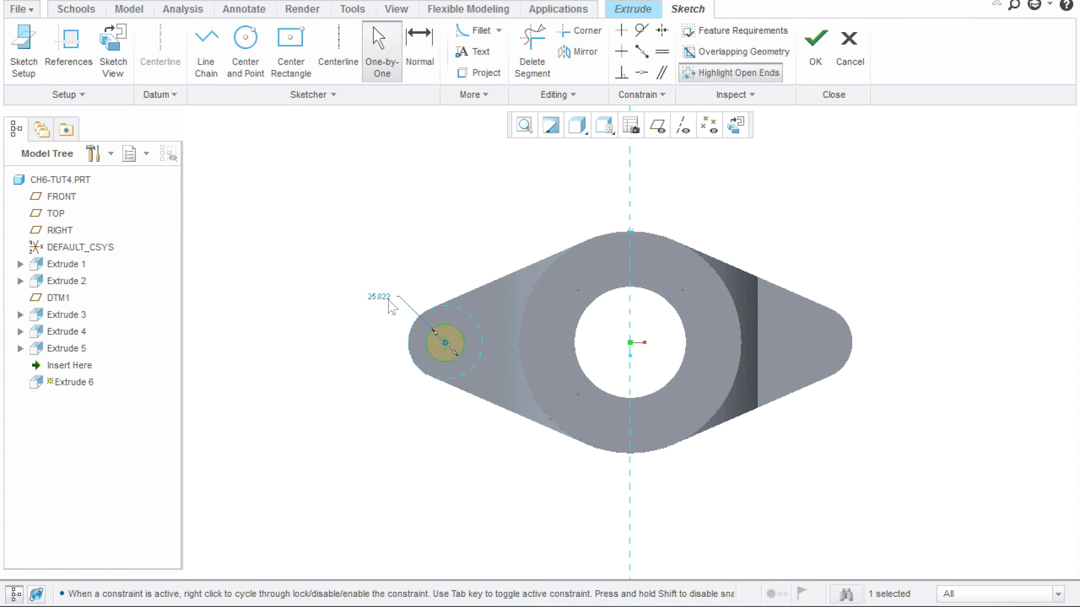
pyautogui.doubleClick(380, 297)
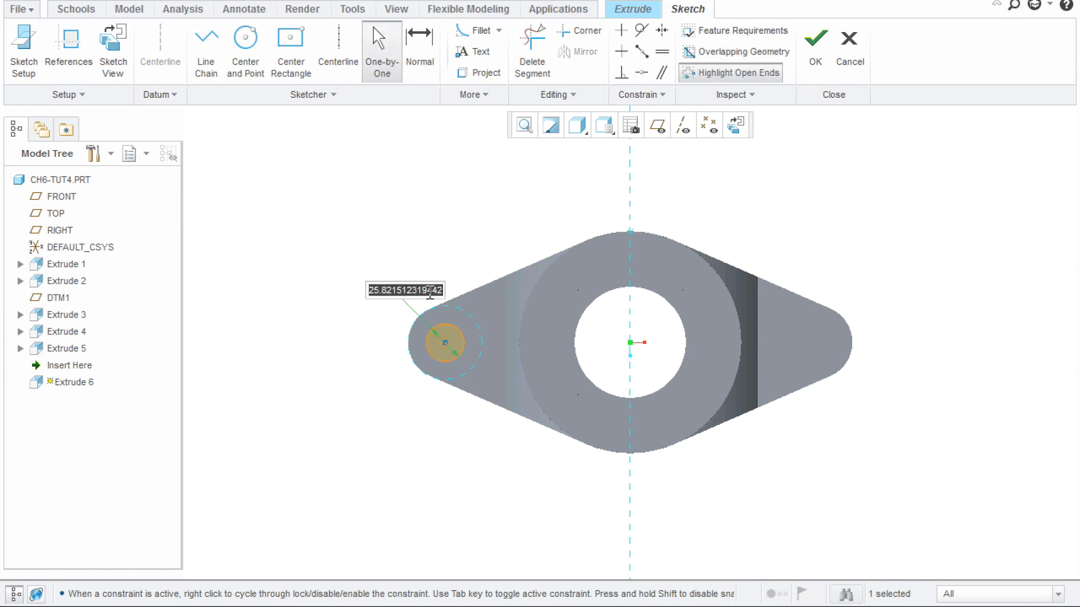
pyautogui.write('20')
pyautogui.press('Return')
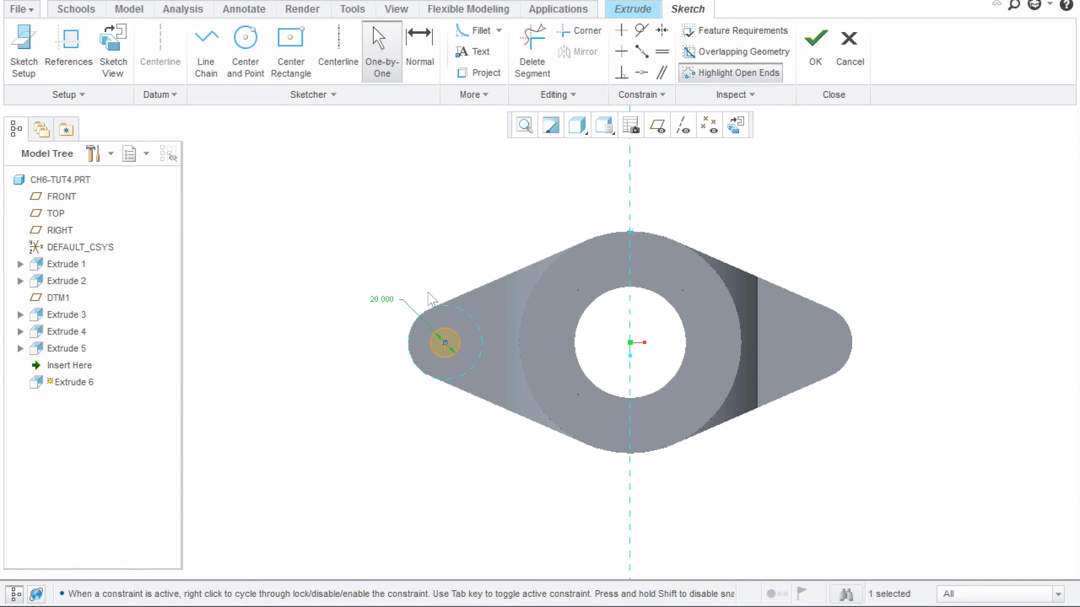
# Finish the sketch and extrude the circle downward as a material-removing cut through the left lug
pyautogui.hotkey('ctrl', 'd')
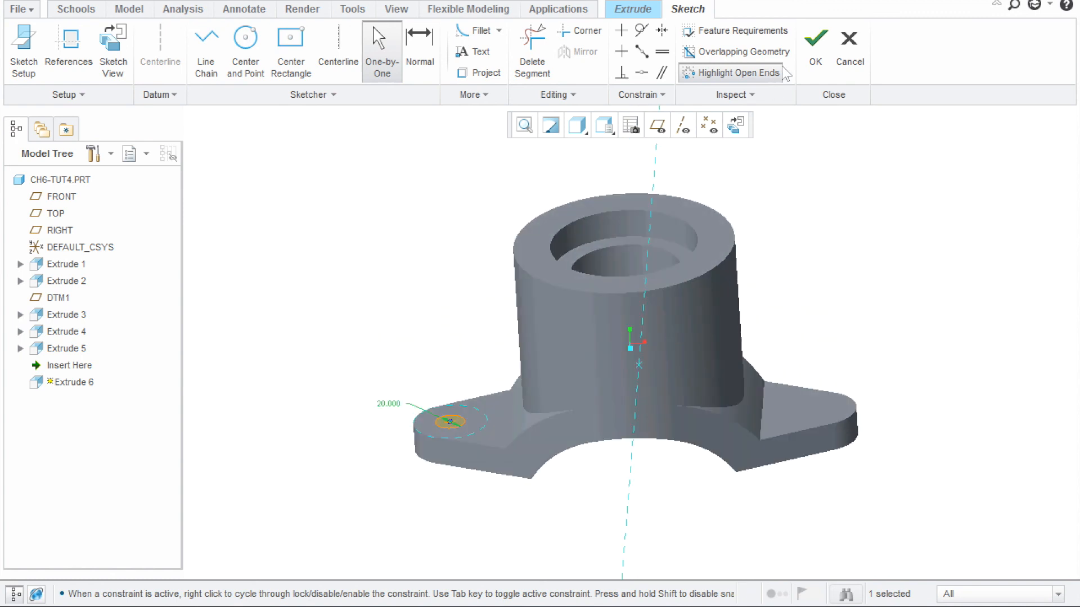
pyautogui.click(810, 52)
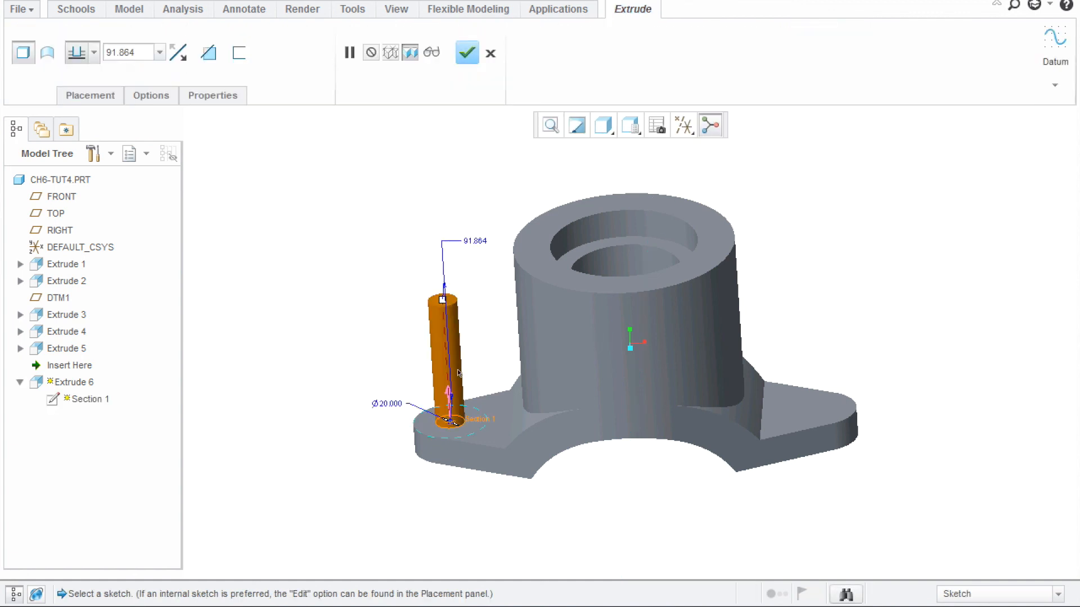
pyautogui.click(447, 392)
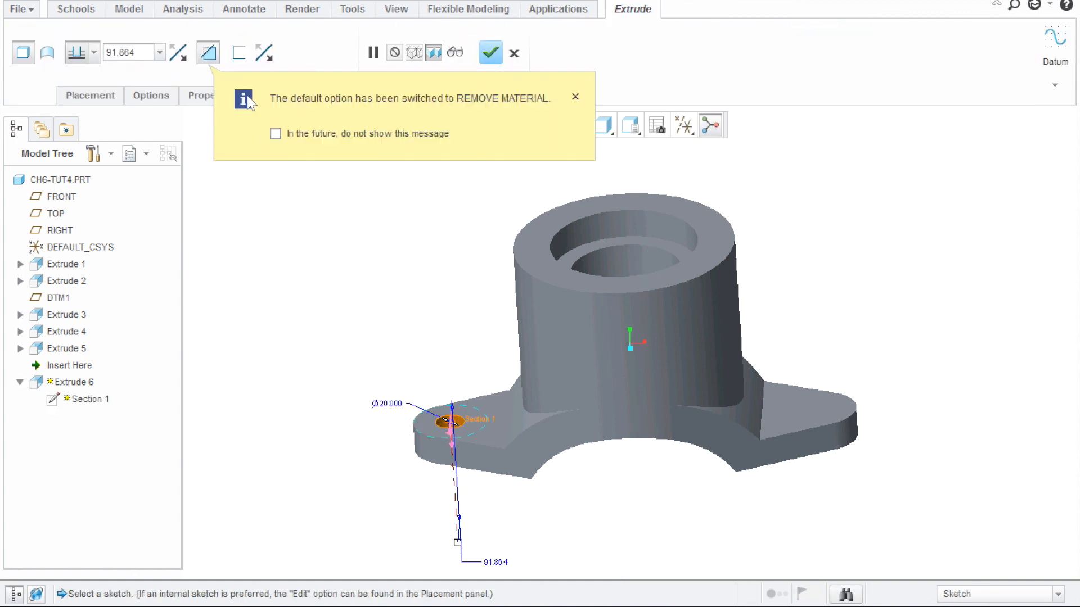
pyautogui.click(95, 52)
pyautogui.click(77, 150)
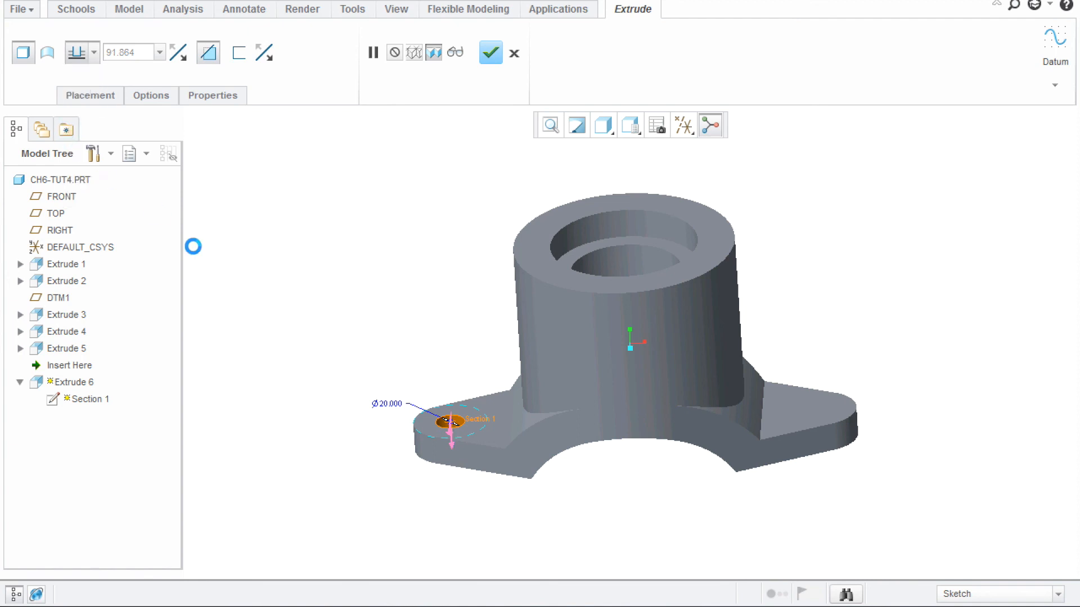
pyautogui.click(493, 56)
# Display the datum planes and mirror the left lug's hole about the RIGHT plane
pyautogui.click(683, 125)
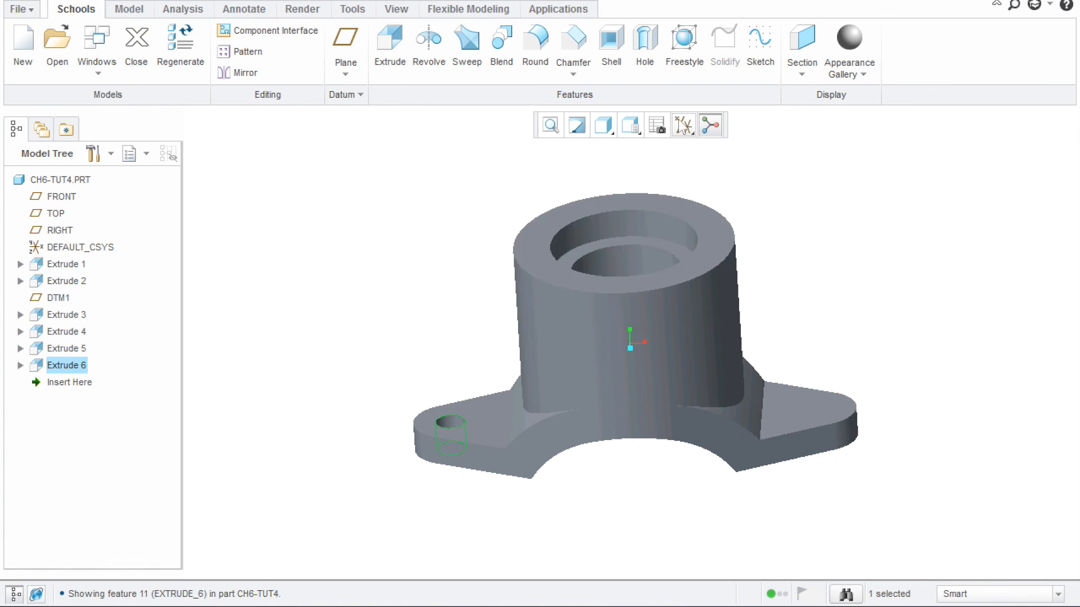
pyautogui.click(698, 223)
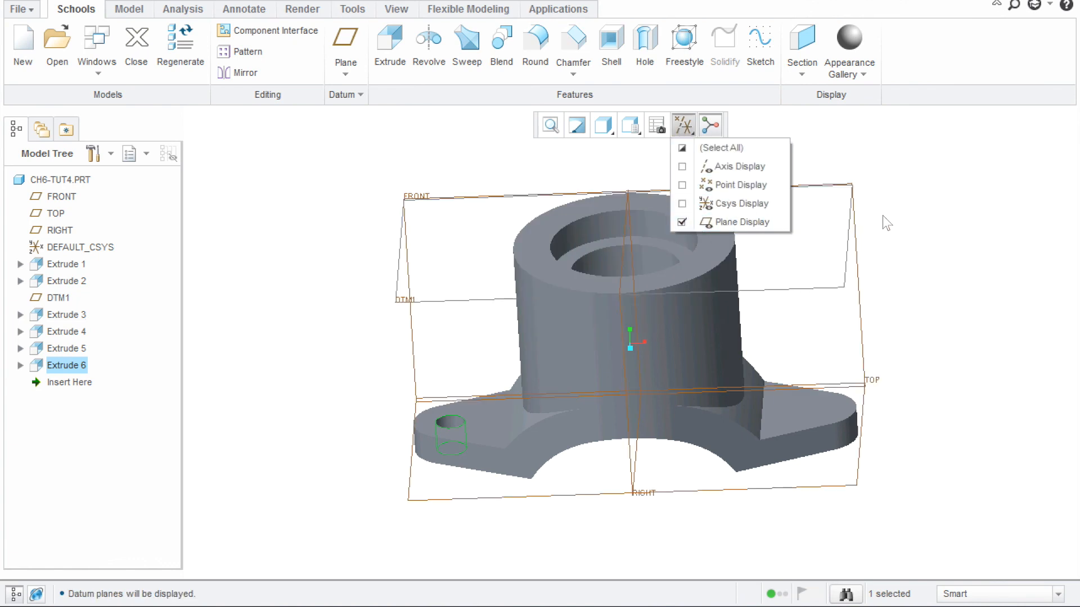
pyautogui.click(943, 201)
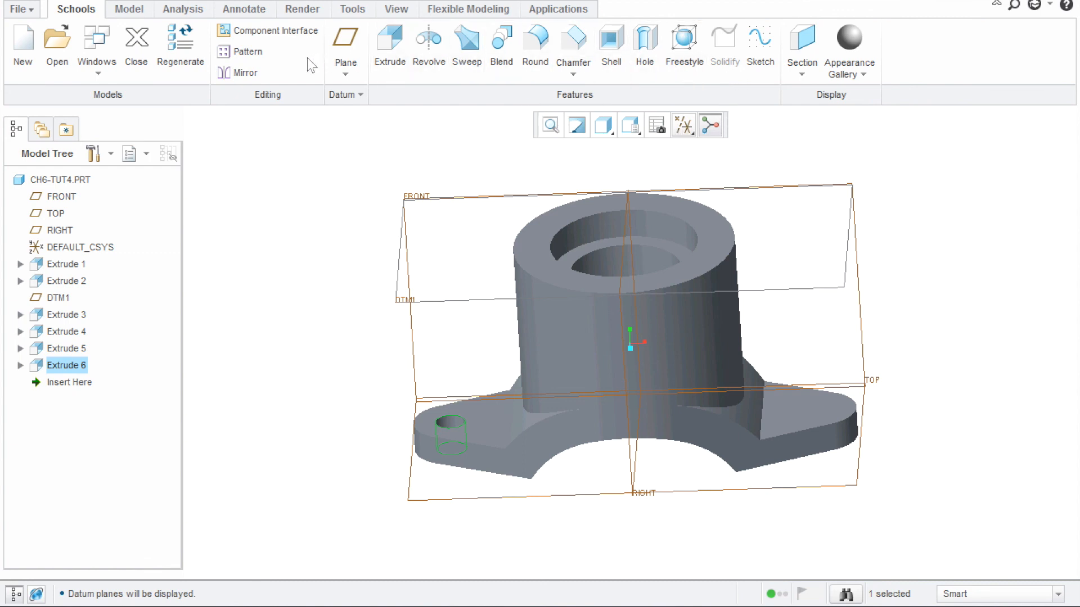
pyautogui.click(243, 72)
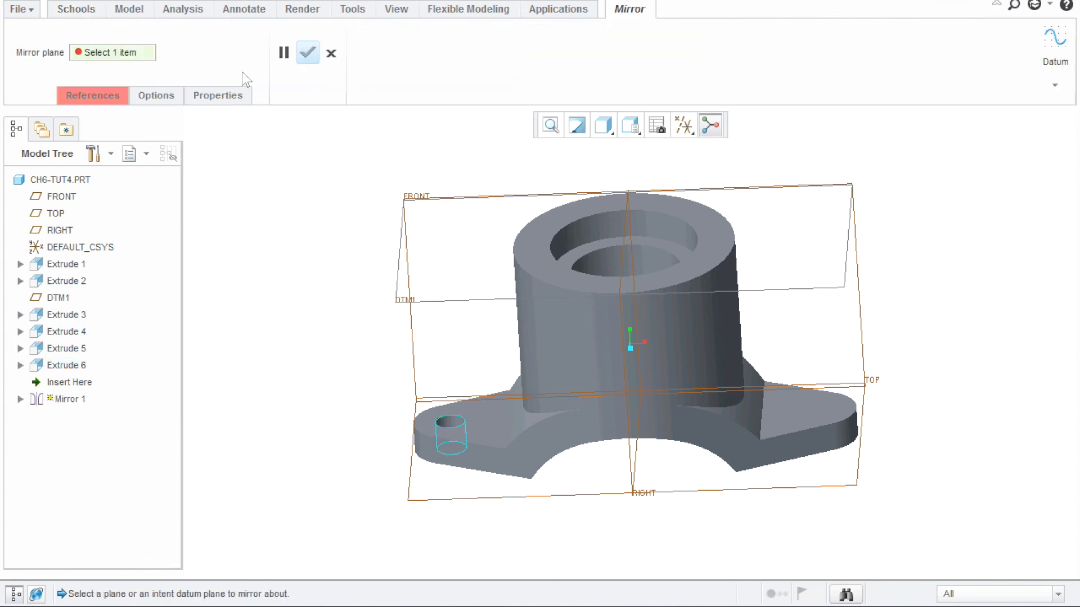
pyautogui.click(613, 237)
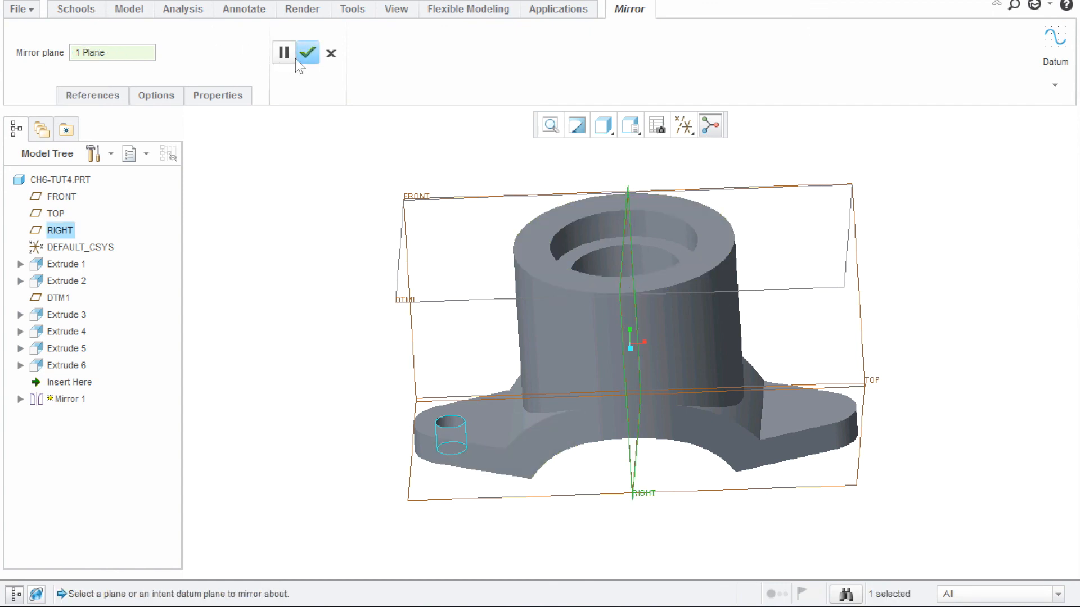
pyautogui.click(308, 53)
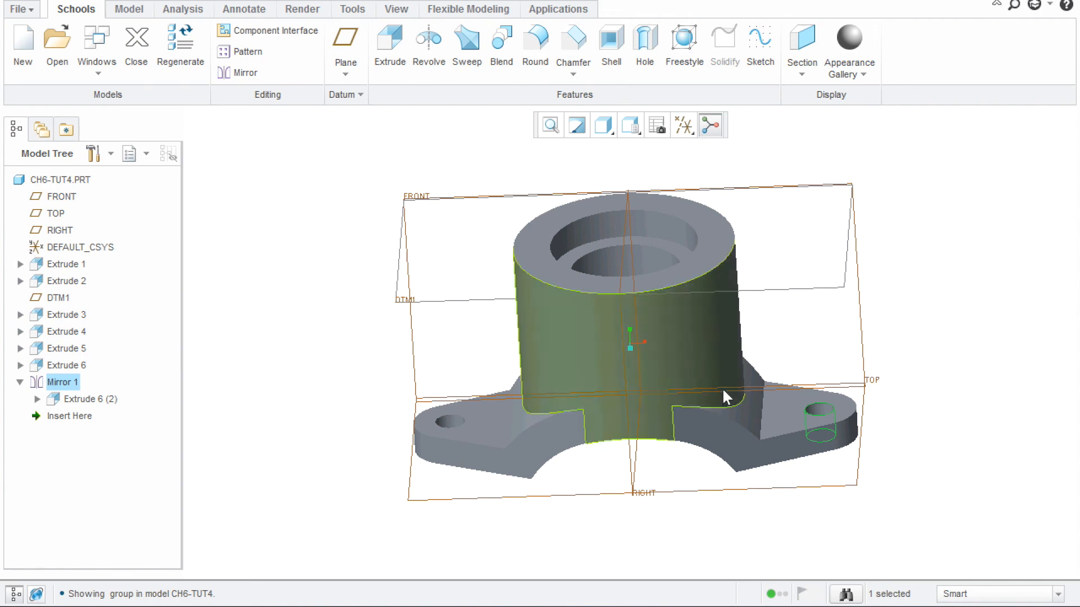
# Hide all datum entities in the model again
pyautogui.moveTo(729, 383)
pyautogui.mouseDown(button='middle')
pyautogui.moveTo(677, 357)
pyautogui.moveTo(723, 412)
pyautogui.moveTo(704, 366)
pyautogui.moveTo(718, 335)
pyautogui.mouseUp(button='middle')
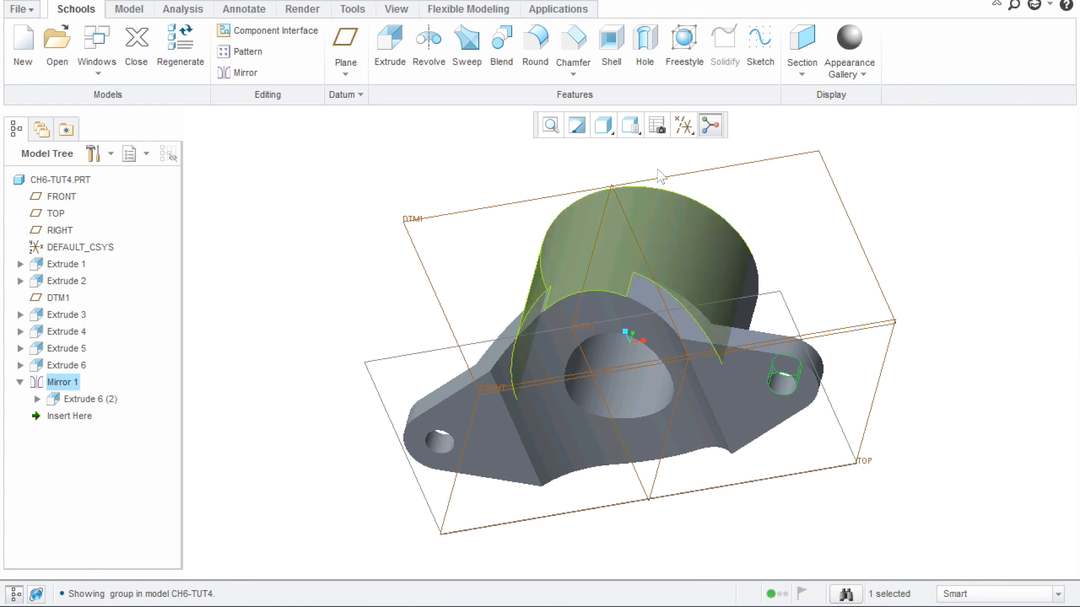
pyautogui.click(684, 125)
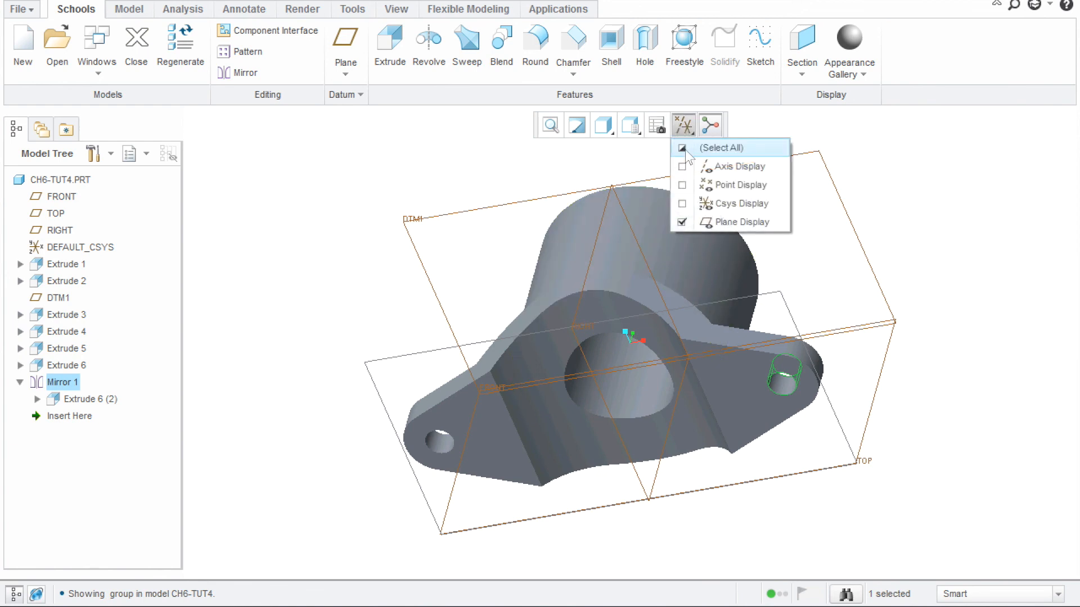
pyautogui.click(682, 148)
pyautogui.click(682, 148)
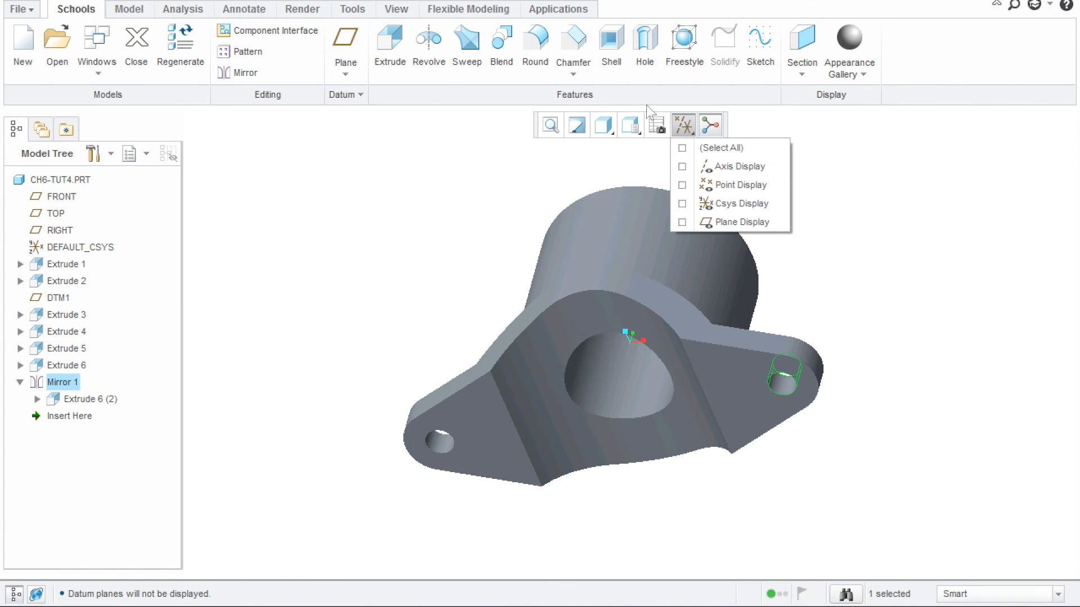
# Create a datum axis through the arch's concave underside surface and turn on the display of axes
pyautogui.click(361, 88)
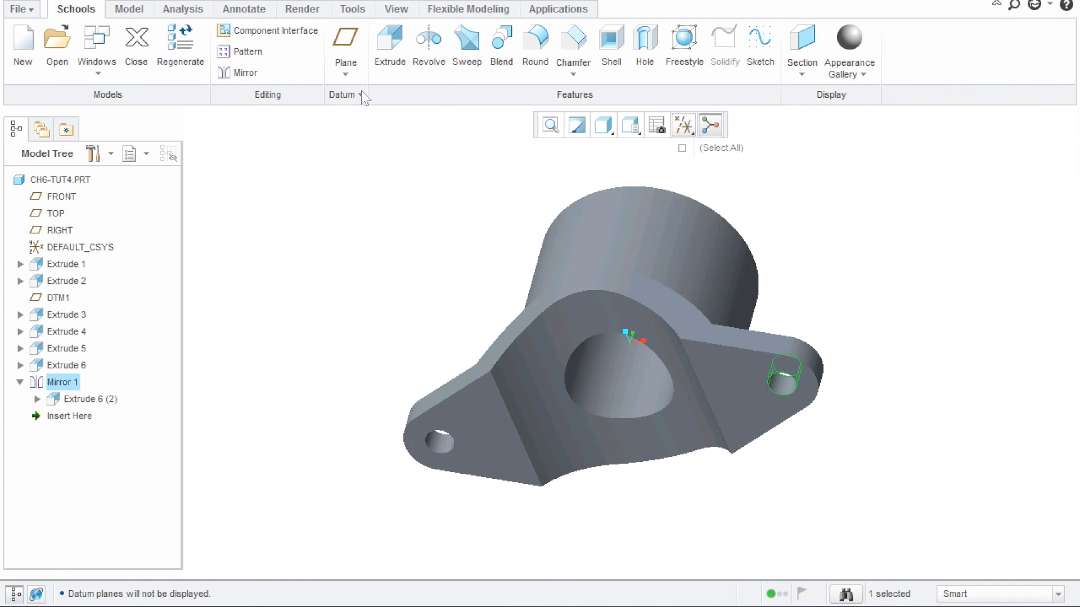
pyautogui.click(345, 74)
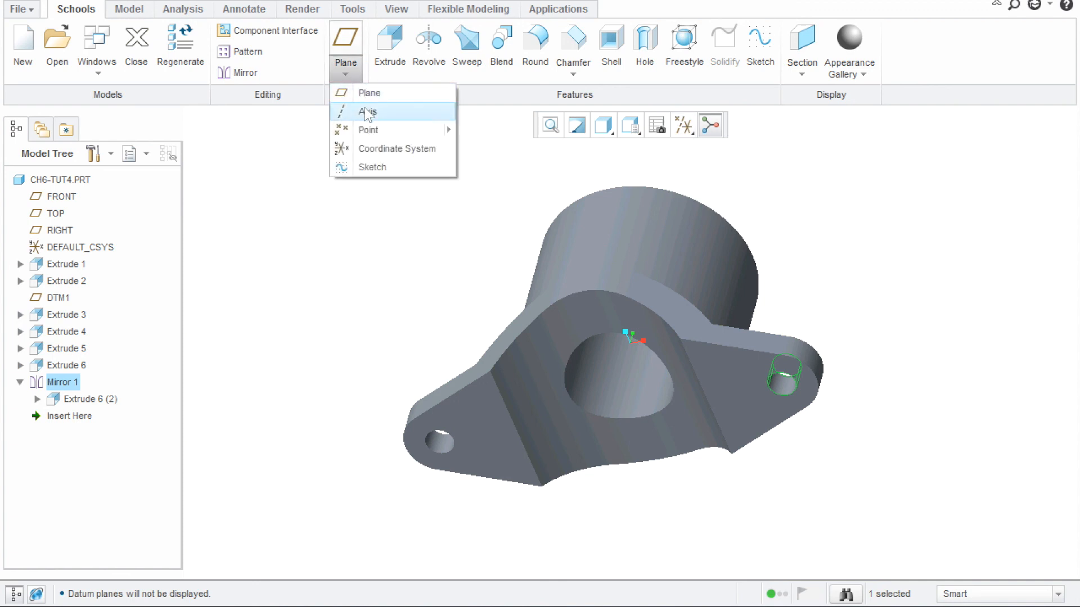
pyautogui.click(366, 111)
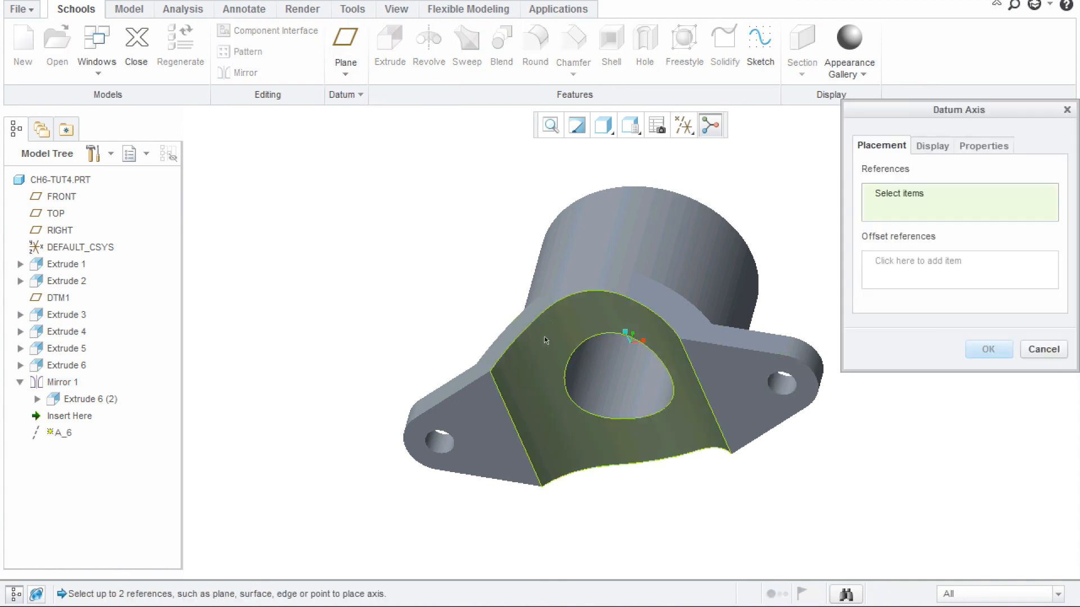
pyautogui.click(550, 318)
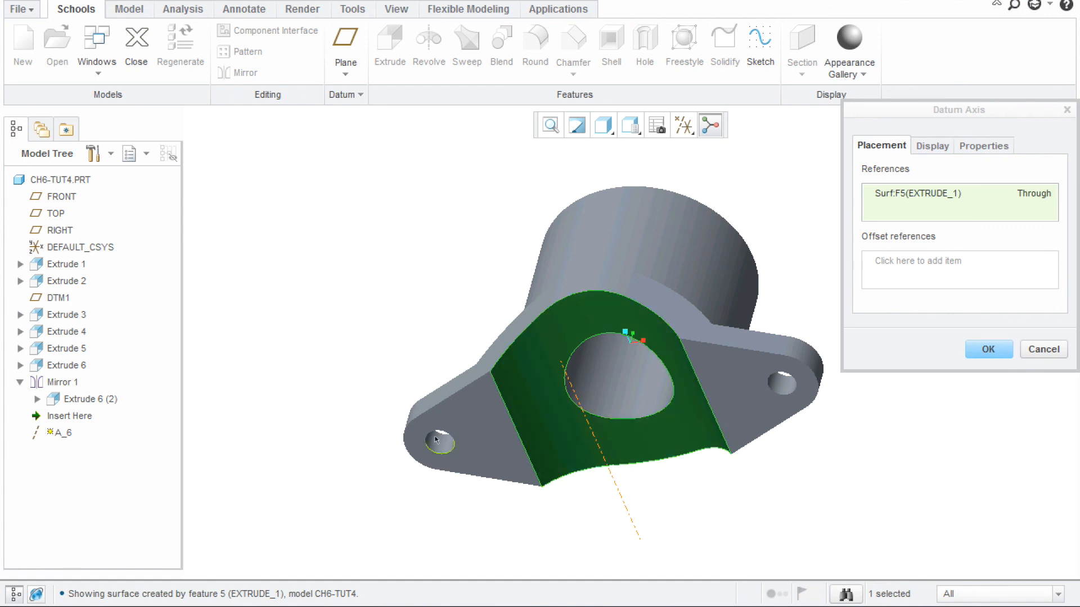
pyautogui.click(1005, 352)
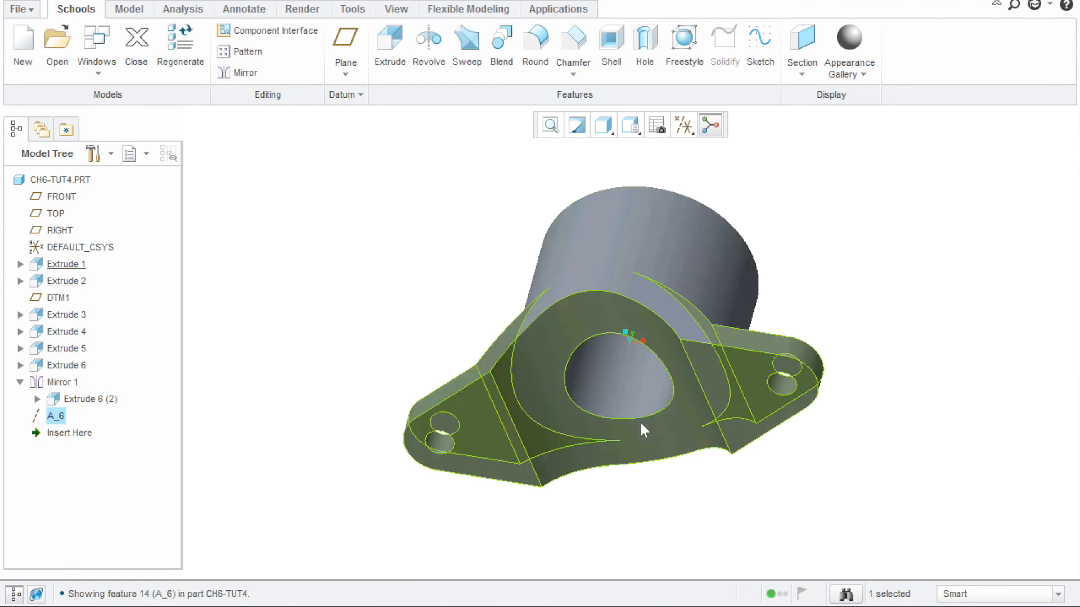
pyautogui.click(684, 125)
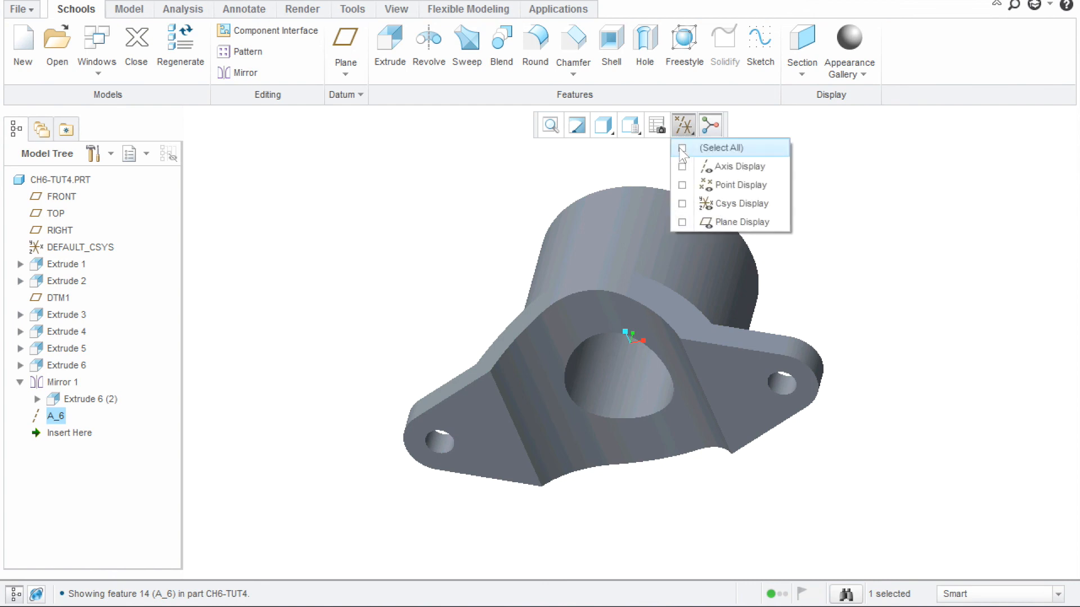
pyautogui.click(683, 166)
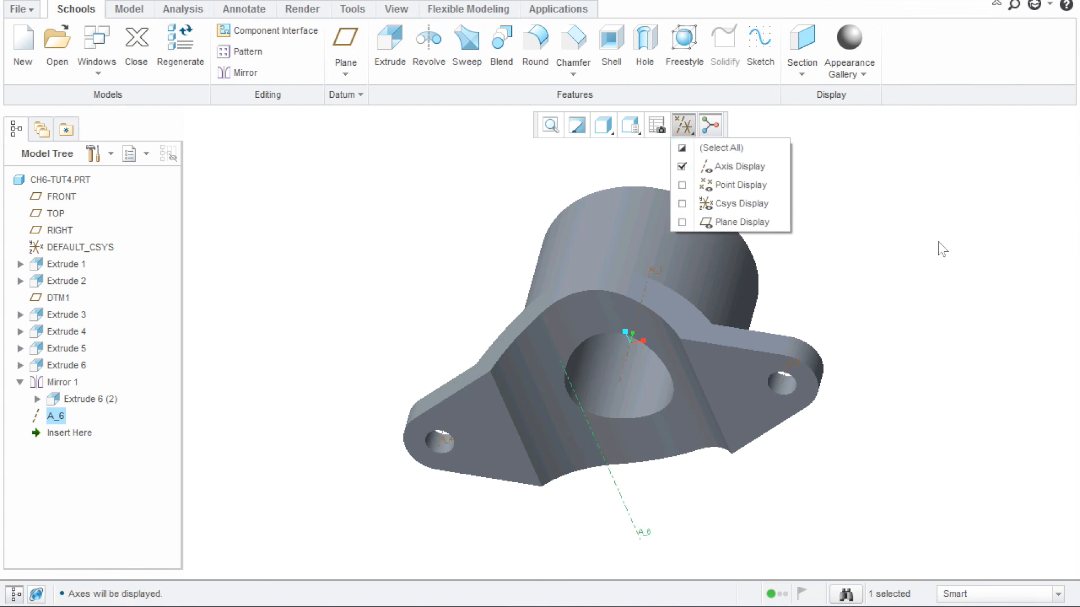